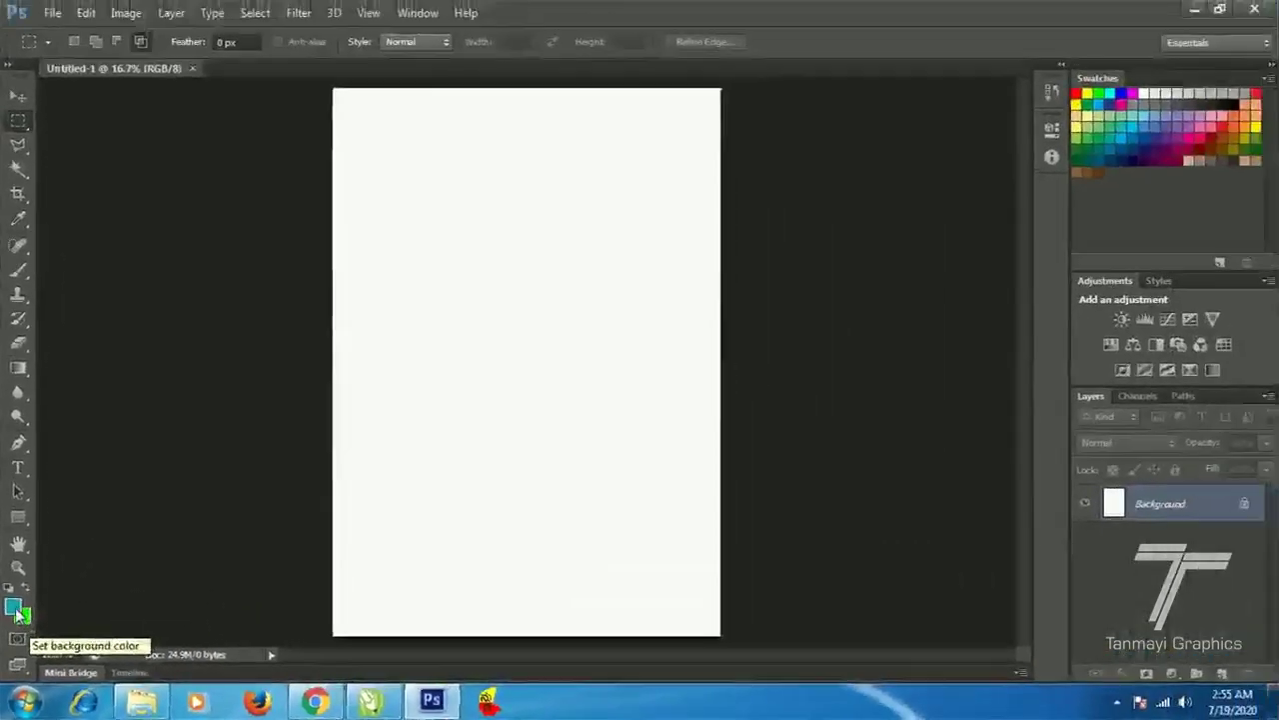
# - Set the foreground color to a bright blue, hex 1f09f6
pyautogui.click(26, 524)
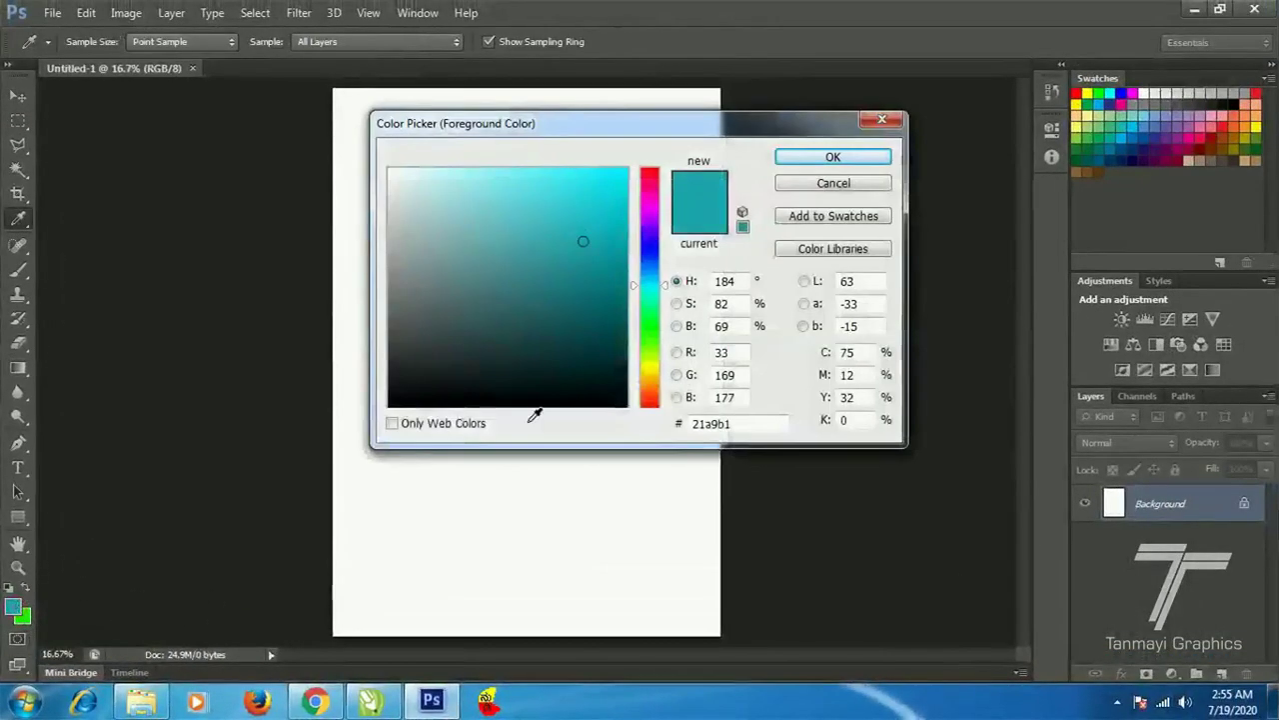
pyautogui.click(660, 246)
pyautogui.click(617, 177)
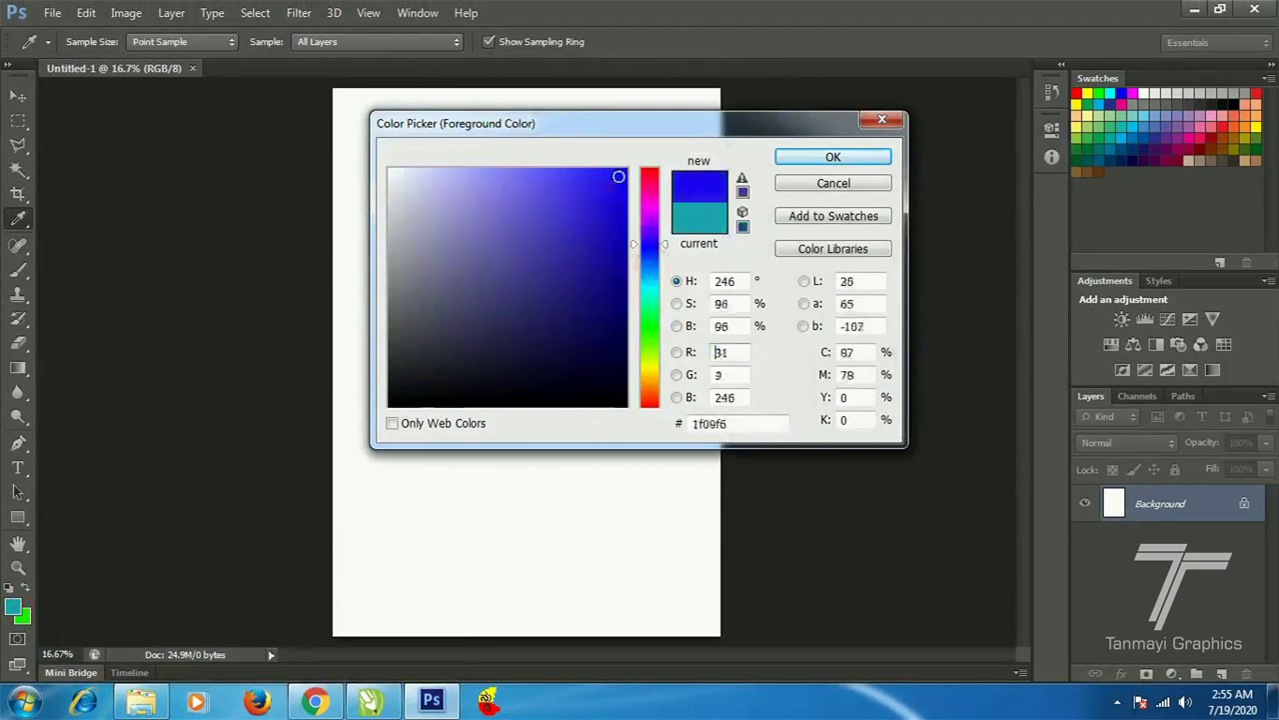
pyautogui.click(830, 159)
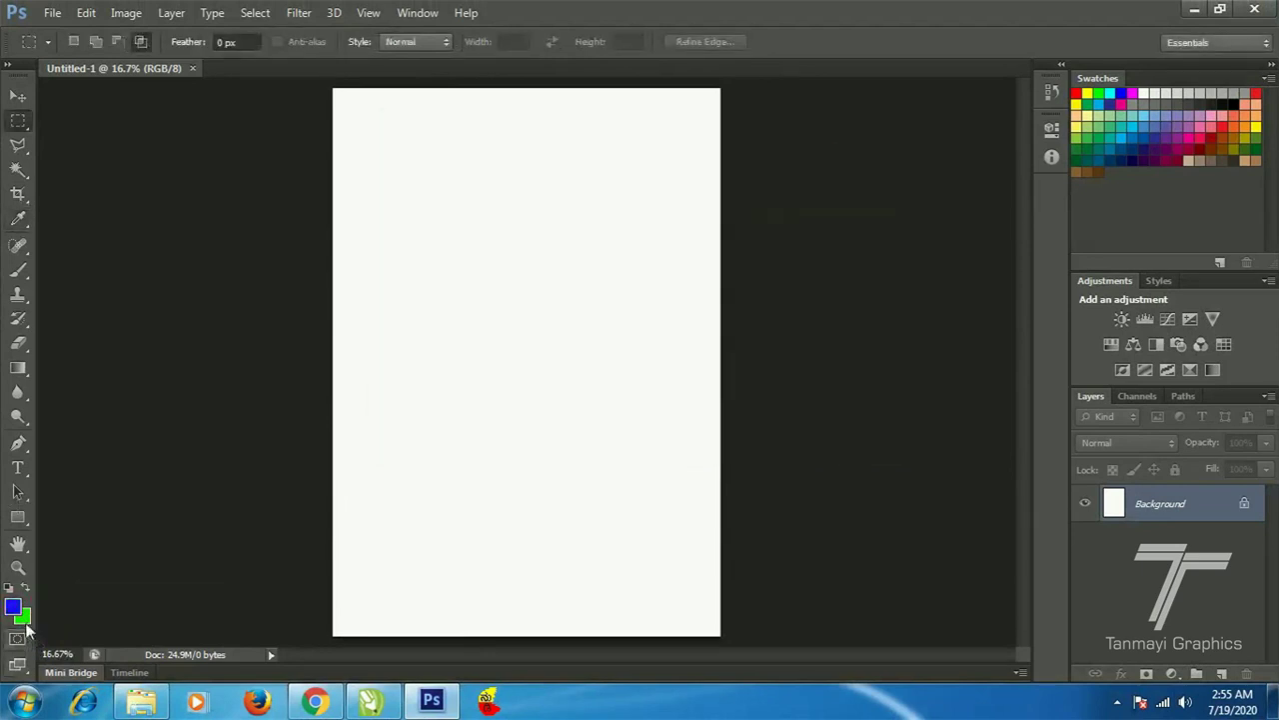
# - Set the background color to a bright magenta, hex e900f2
pyautogui.click(22, 616)
pyautogui.moveTo(659, 332); pyautogui.dragTo(660, 209)
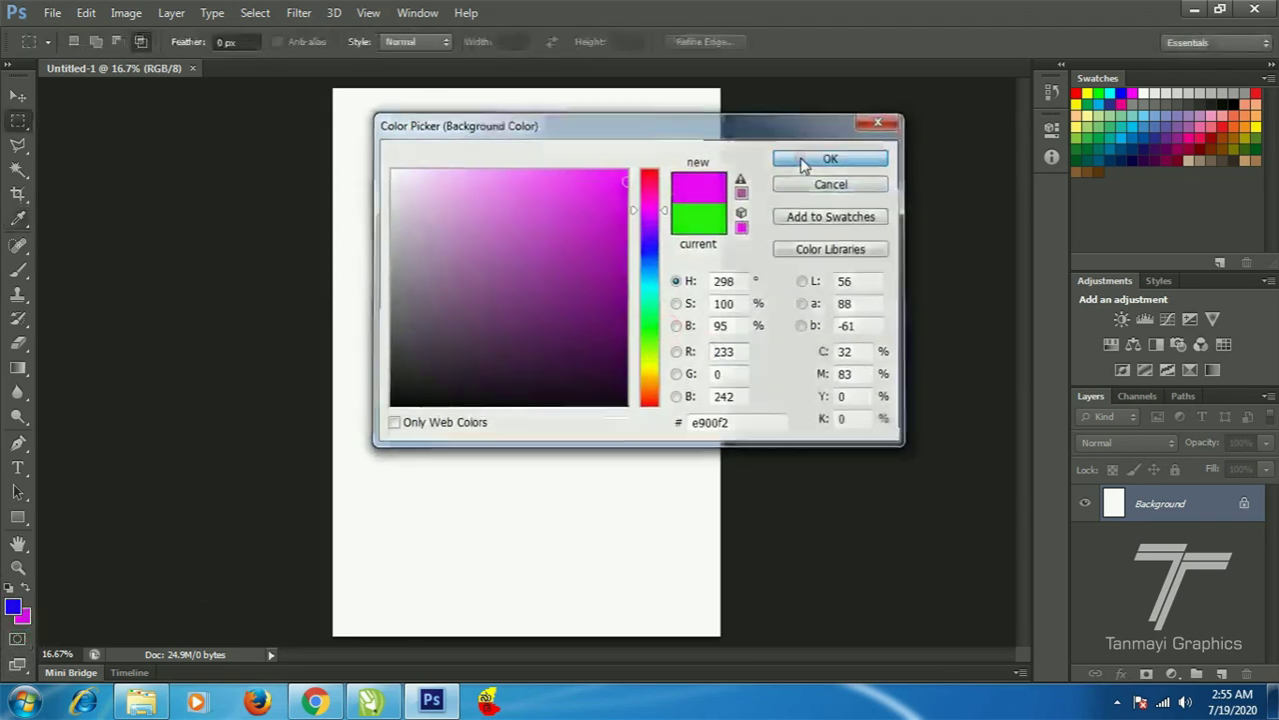
pyautogui.click(802, 156)
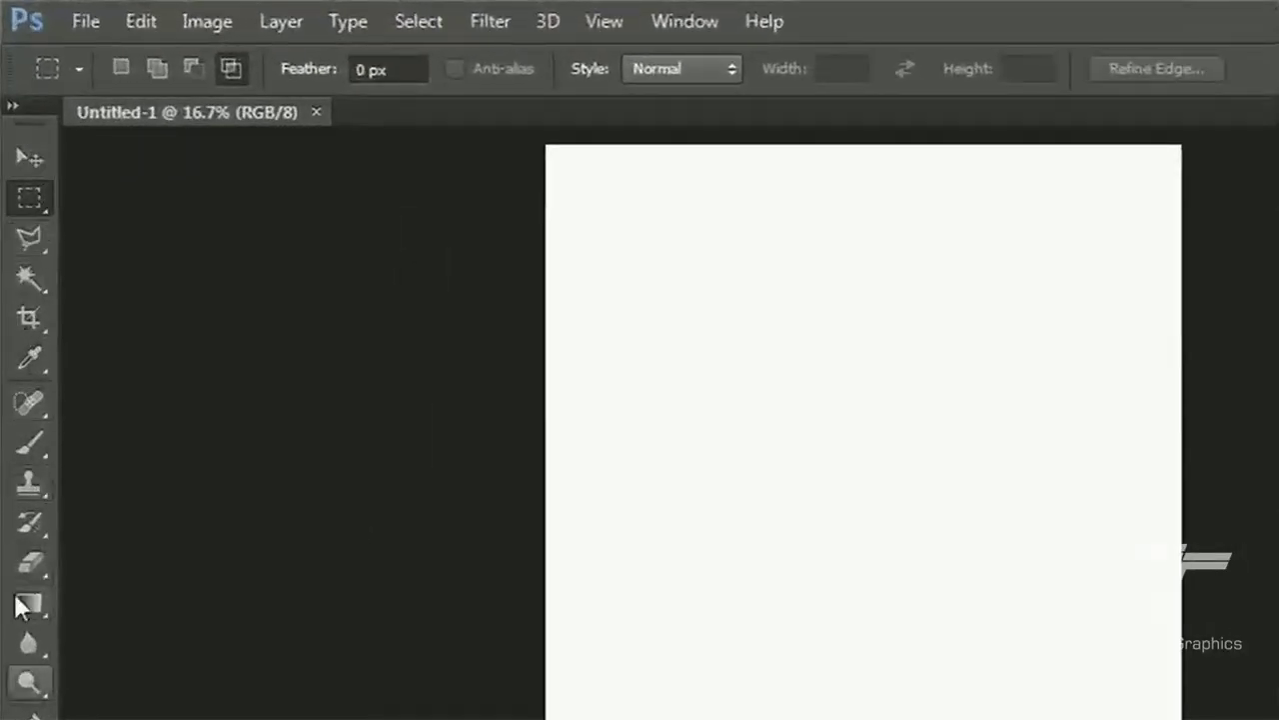
# - Activate the Move, Rectangular Marquee and Polygonal Lasso tools one after another
pyautogui.click(27, 158)
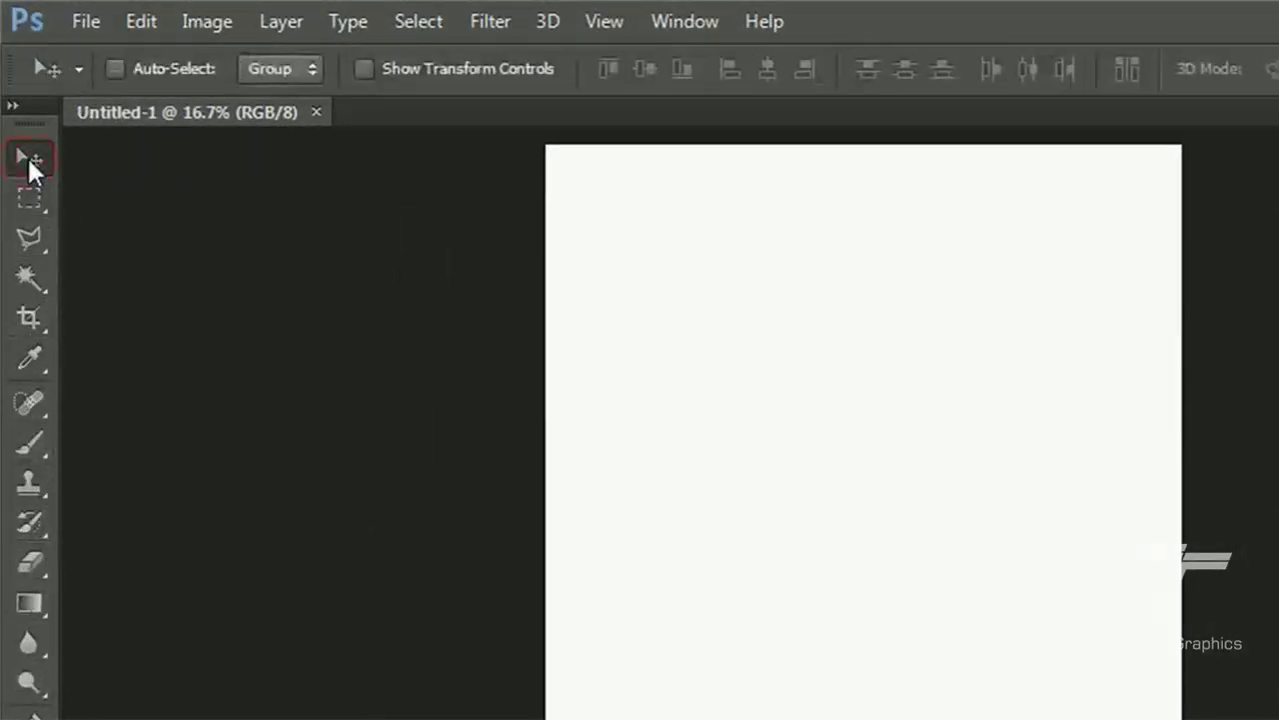
pyautogui.click(31, 197)
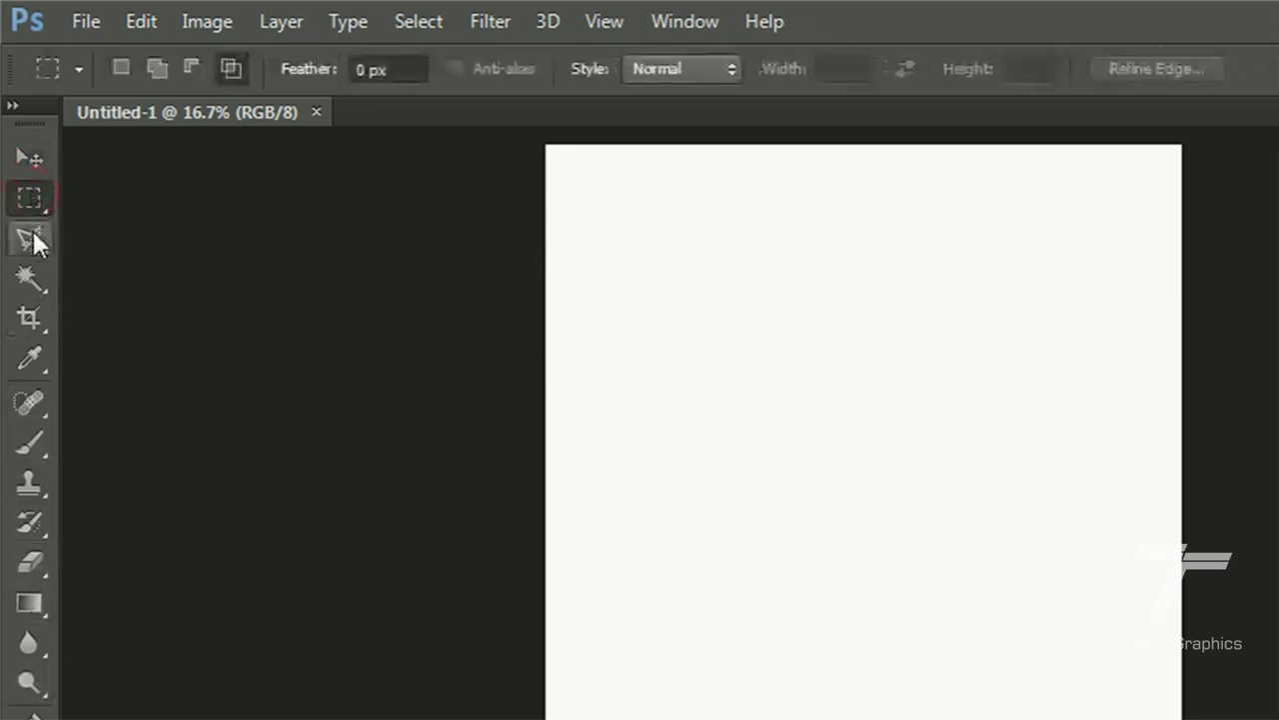
pyautogui.click(32, 231)
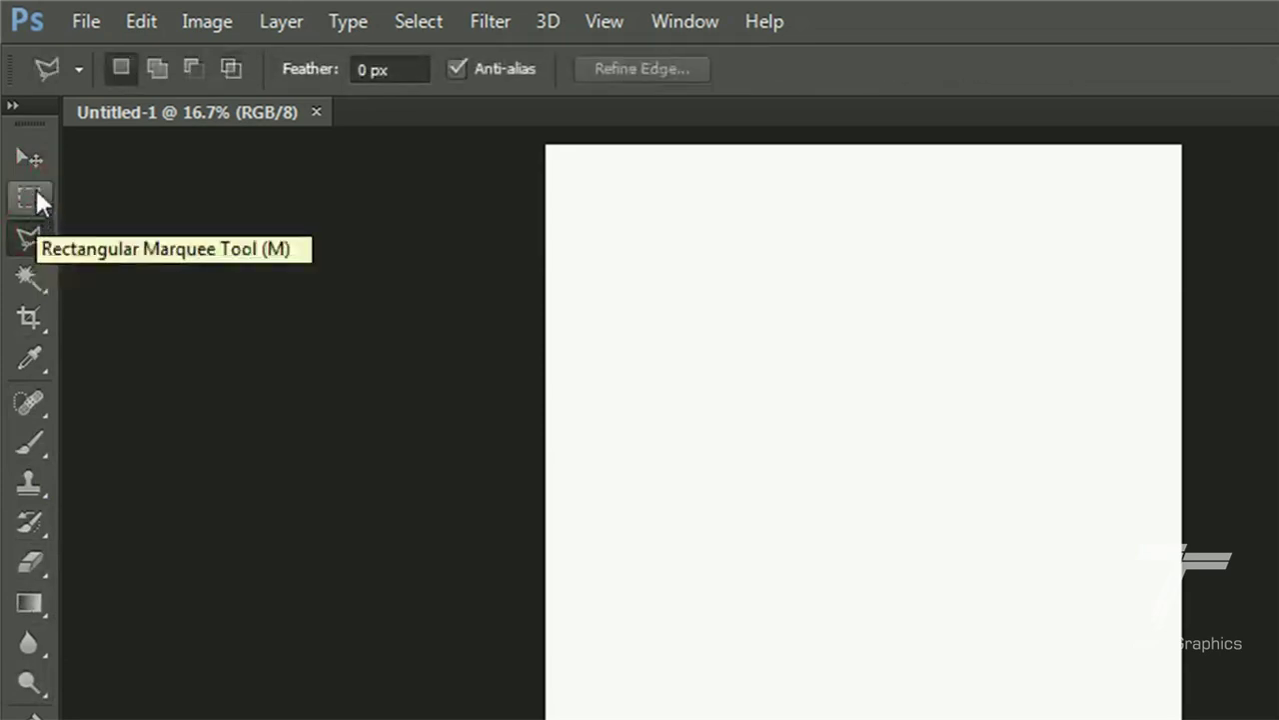
# - Show the variants grouped under the Rectangular Marquee tool, and return to the Move tool
pyautogui.click(36, 190)
pyautogui.click(36, 190)
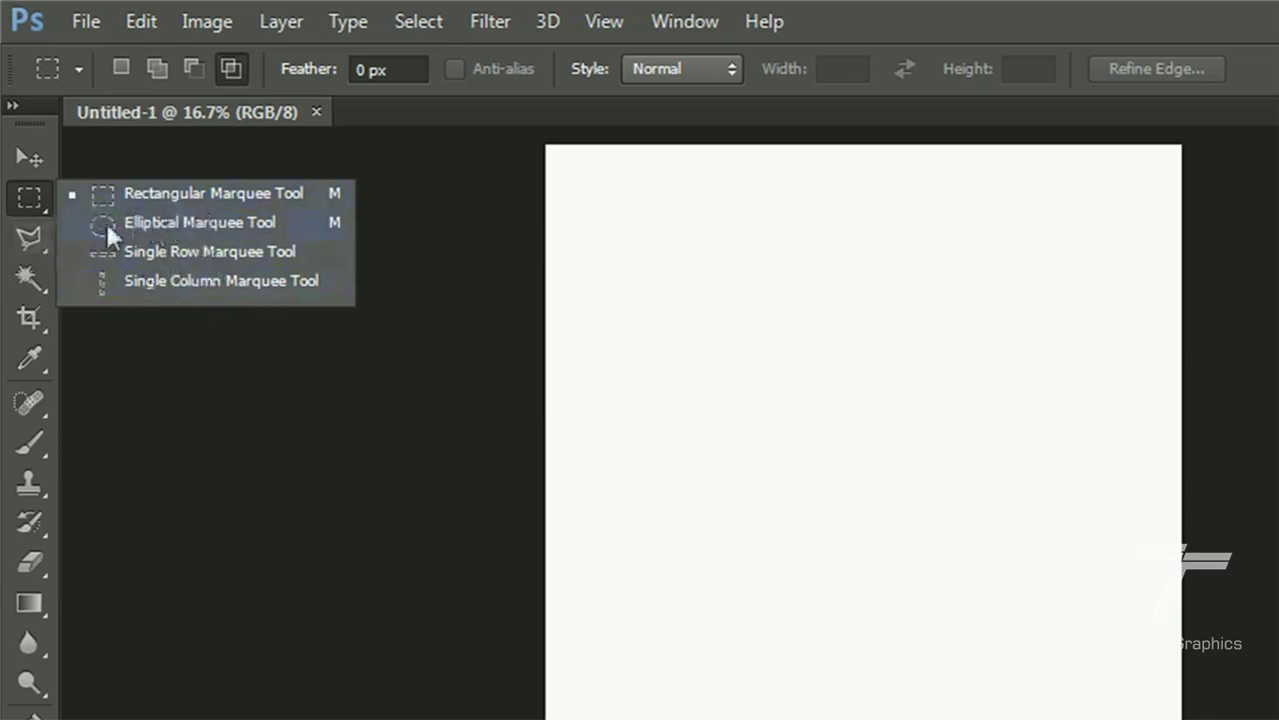
pyautogui.click(29, 162)
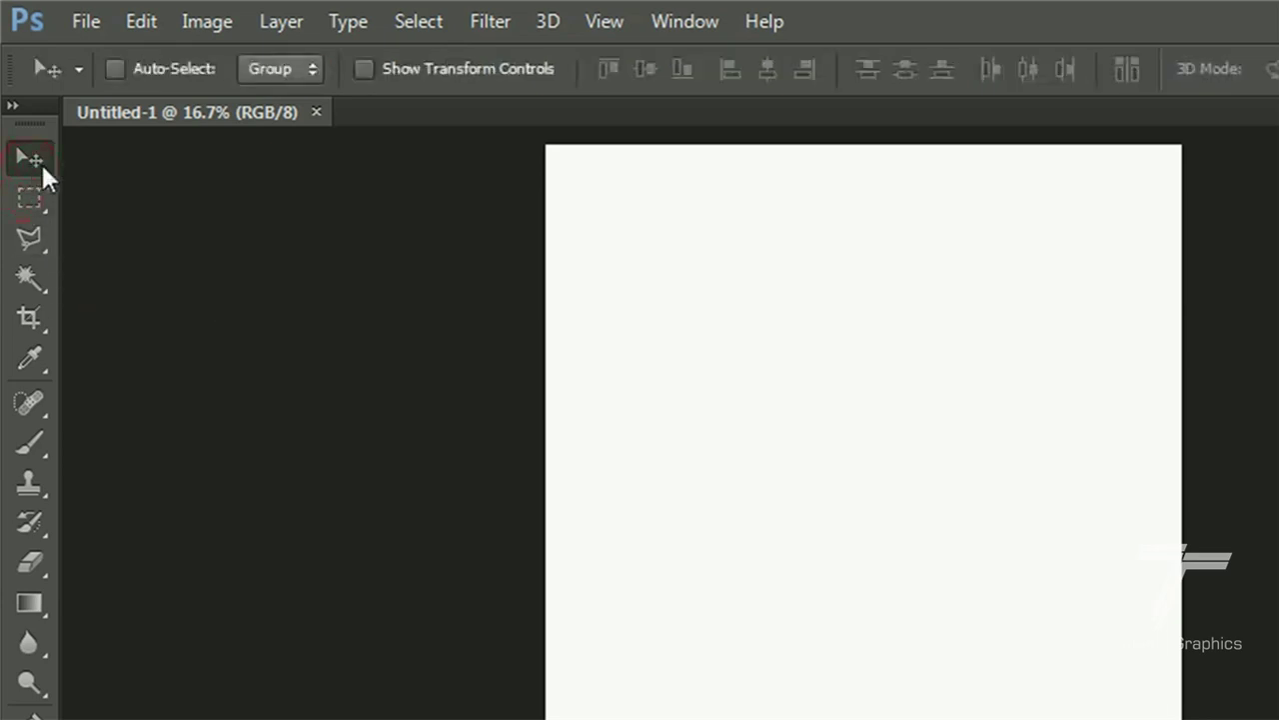
# - Switch among the Move, Rectangular Marquee and Polygonal Lasso tools, ending on the Polygonal Lasso
pyautogui.press('v')
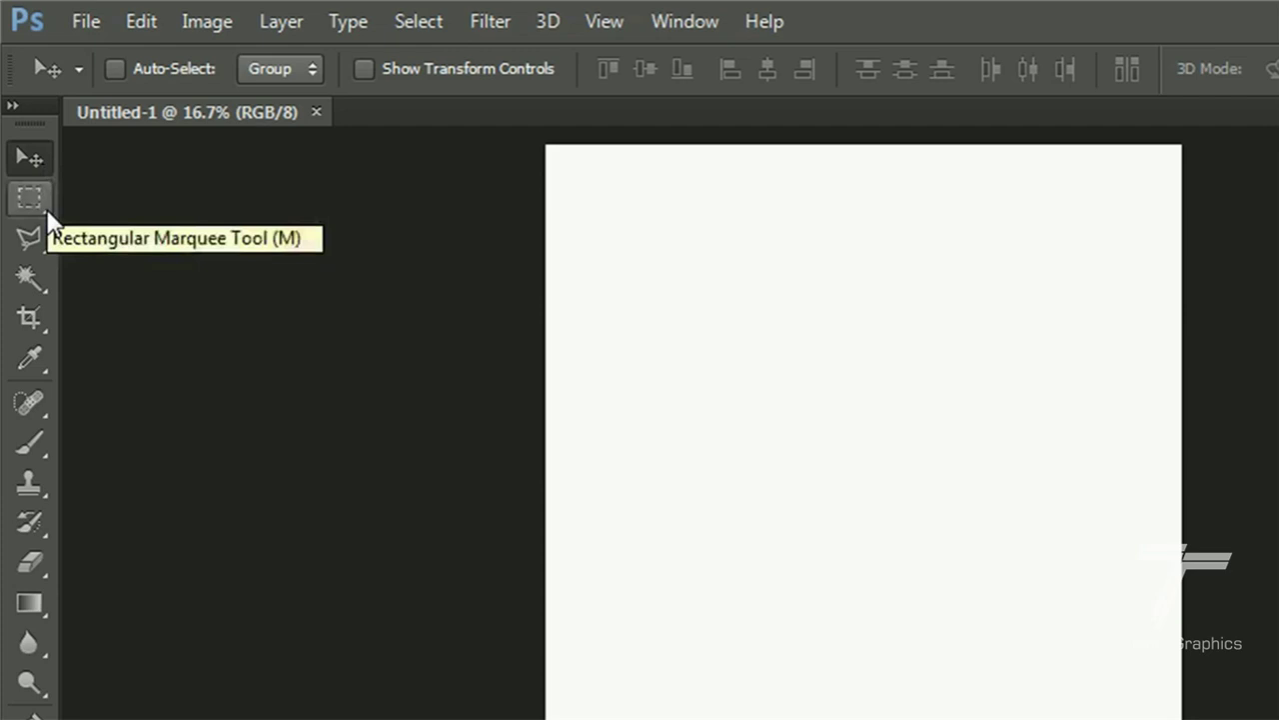
pyautogui.press('m')
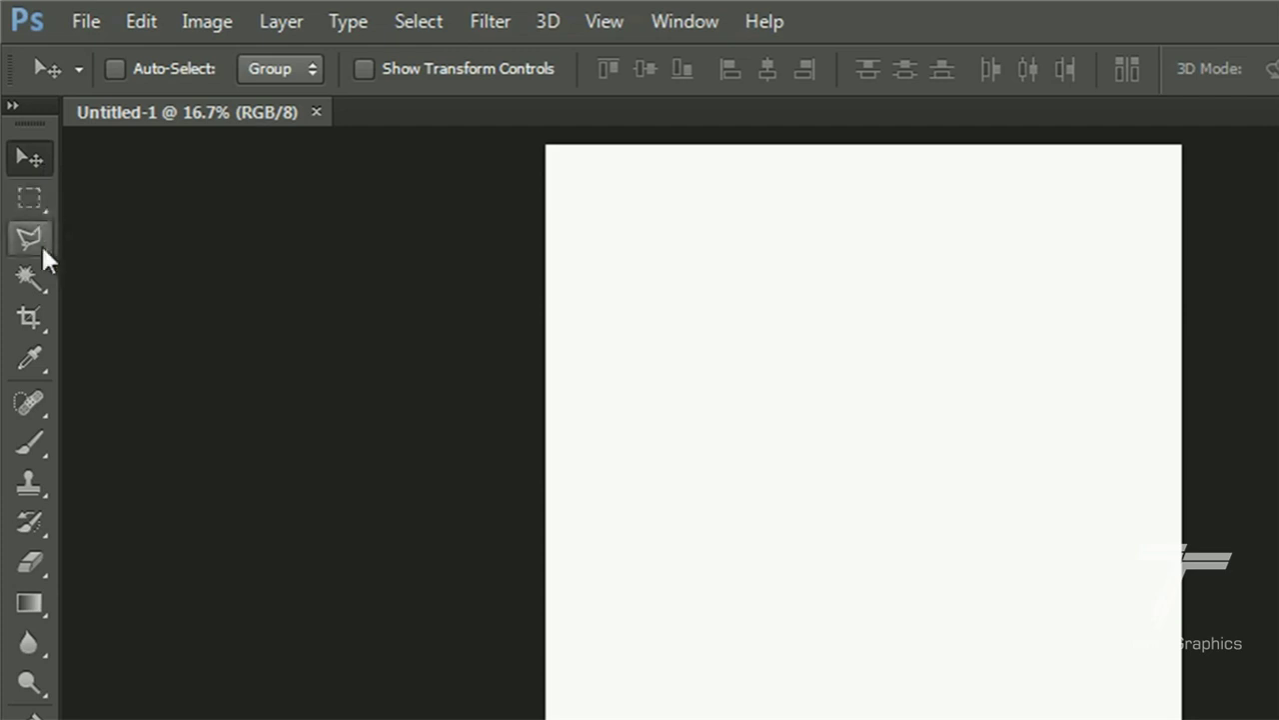
pyautogui.press('l')
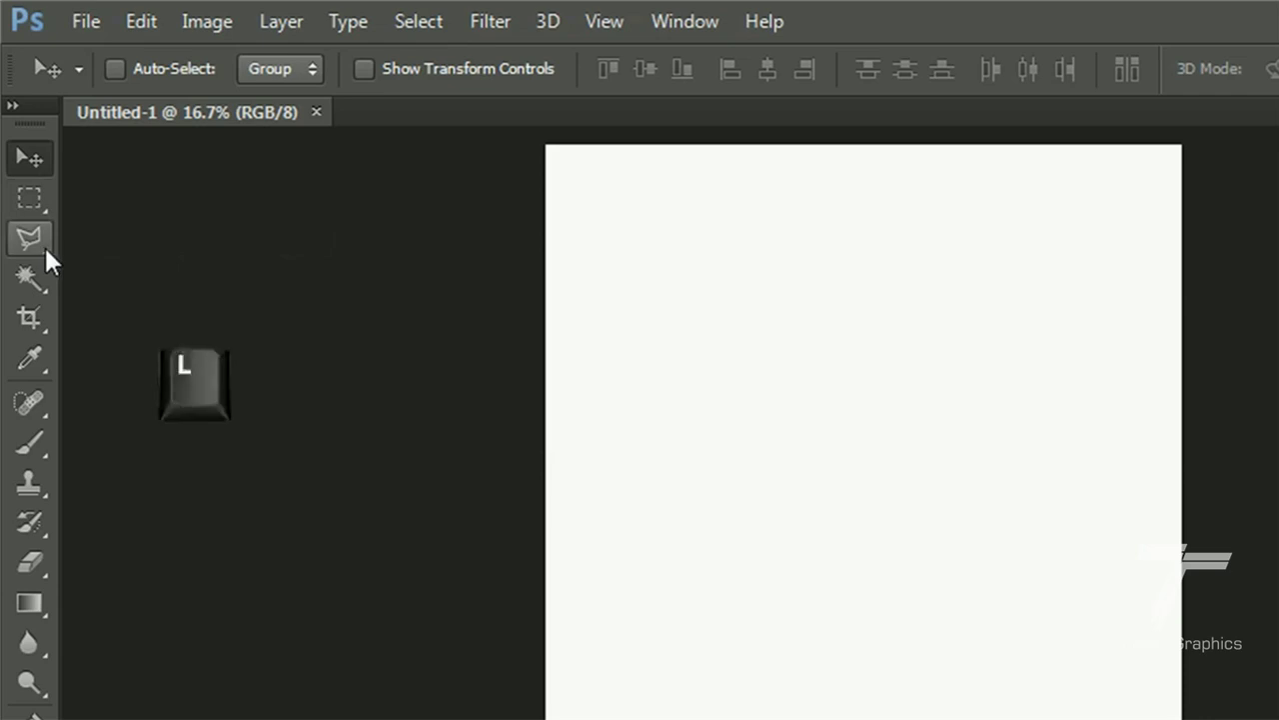
pyautogui.click(104, 233)
pyautogui.press('m')
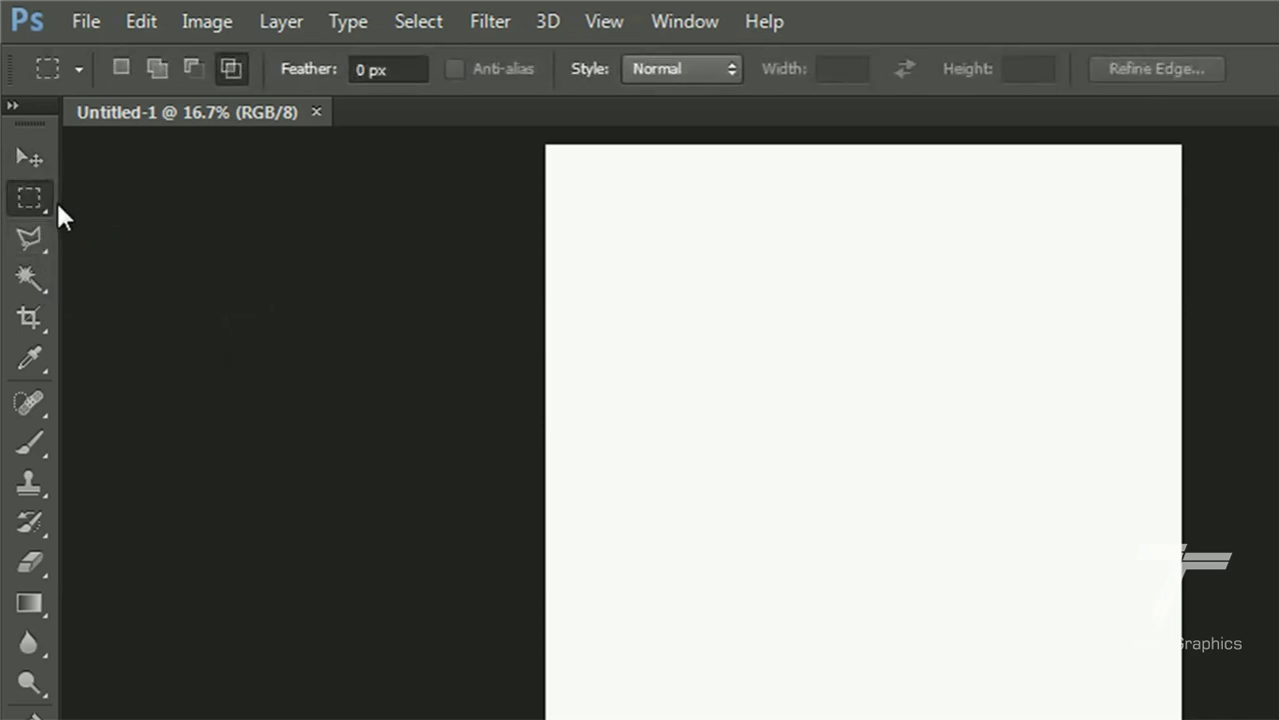
pyautogui.press('v')
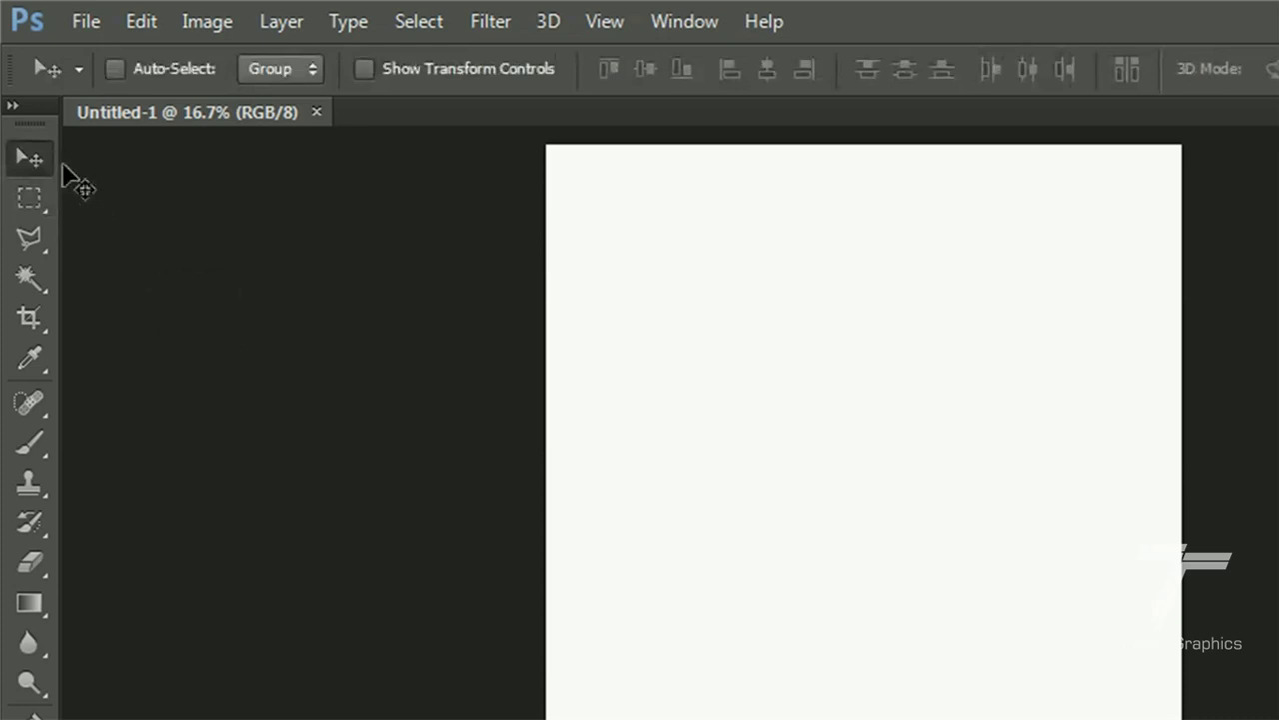
pyautogui.press('l')
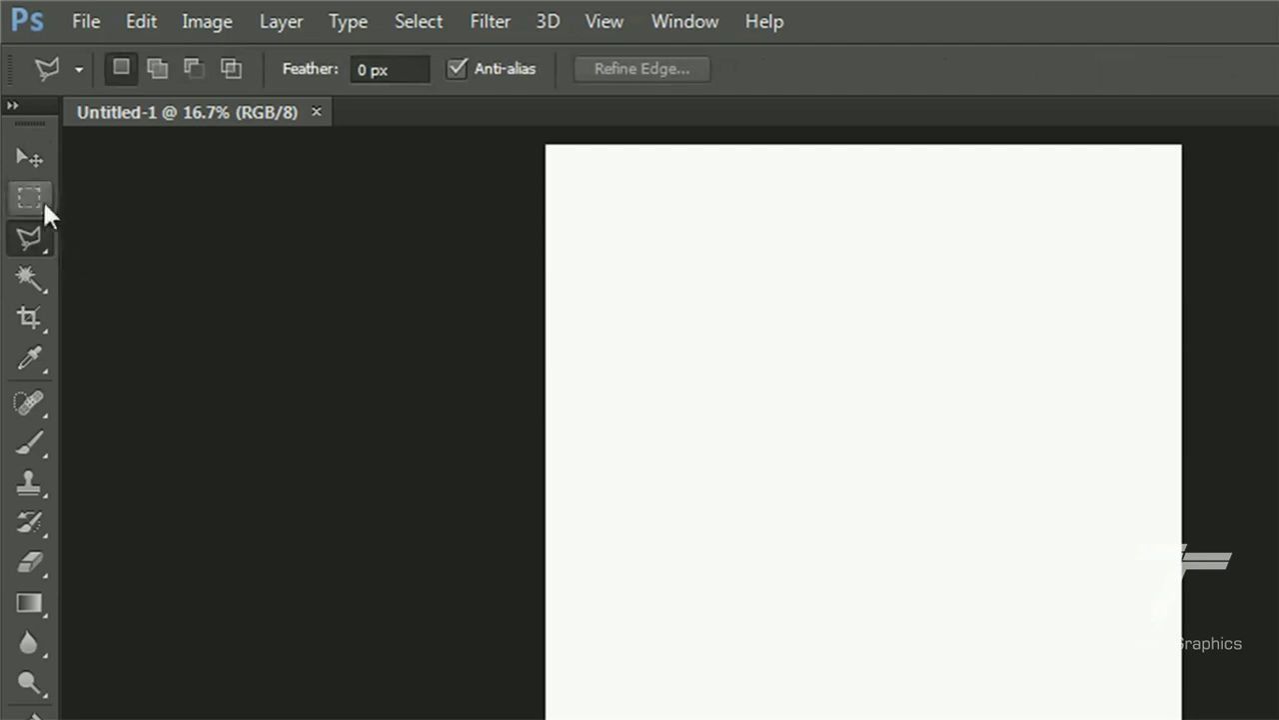
# - Review the list of marquee tool variants again, and switch back to the Move tool
pyautogui.moveTo(42, 198); pyautogui.dragTo(144, 195)
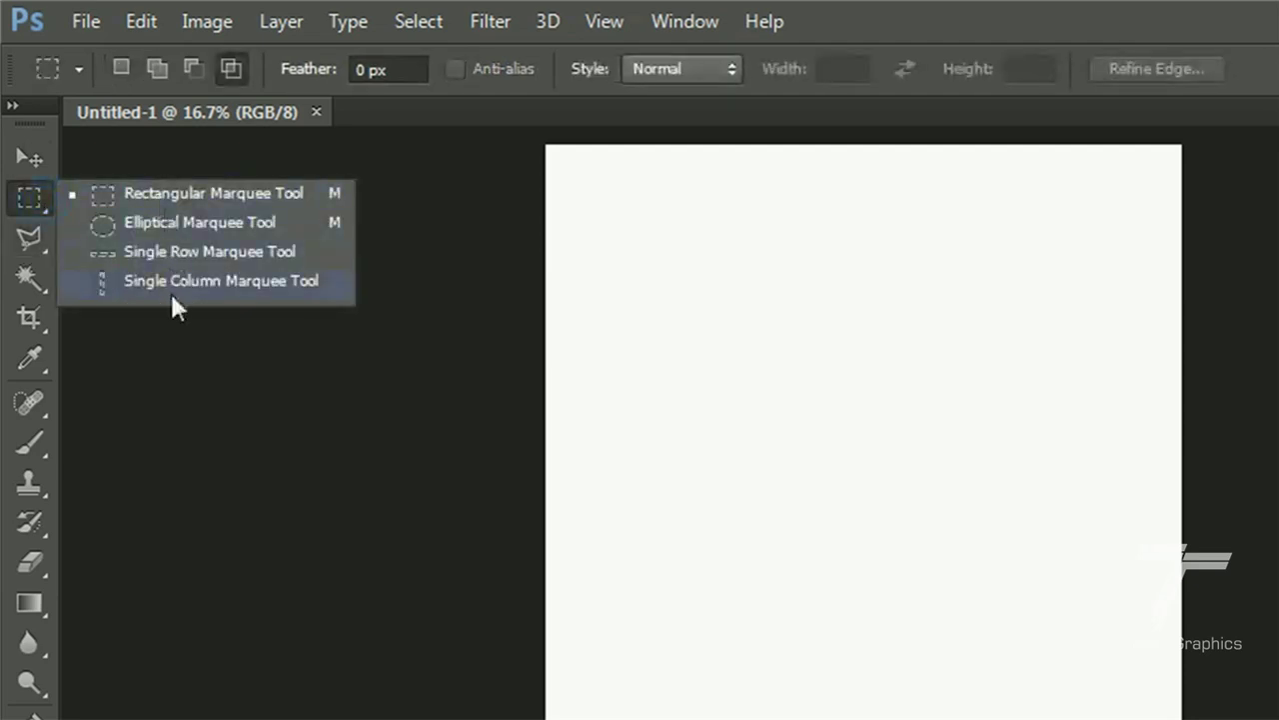
pyautogui.click(26, 159)
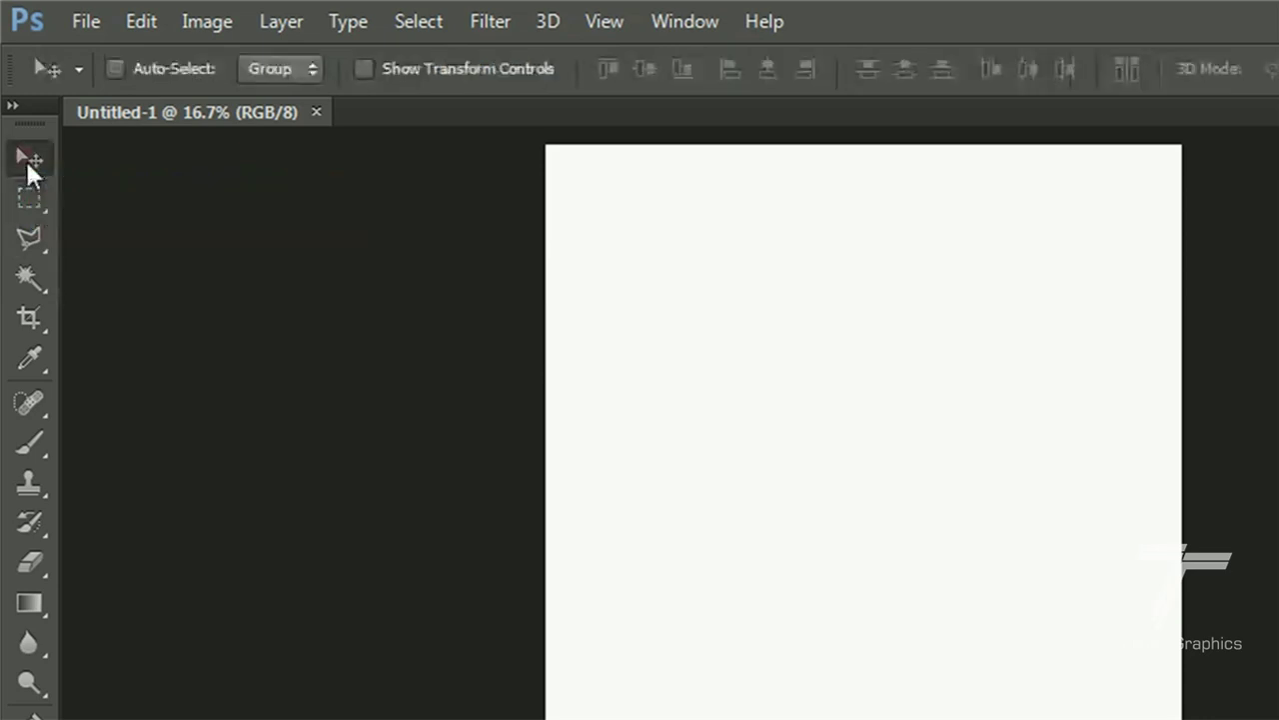
pyautogui.click(29, 200)
pyautogui.click(31, 158)
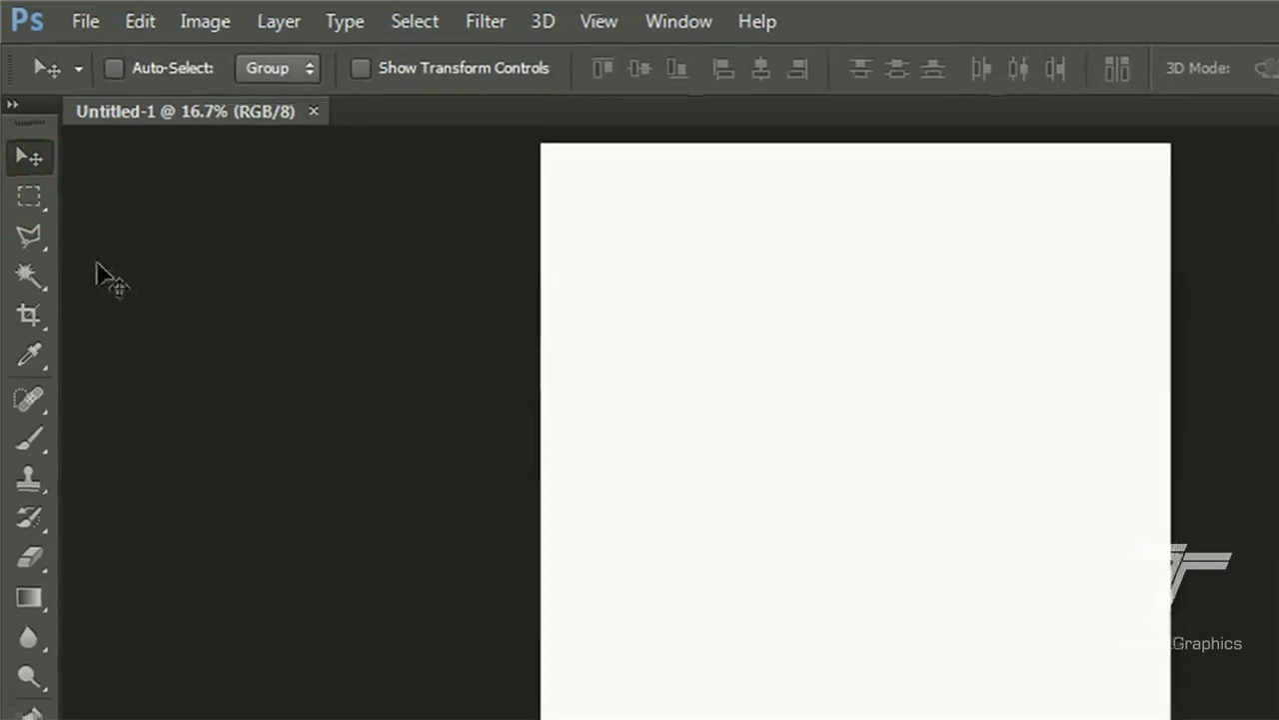
# - Cycle the marquee tool repeatedly between its rectangular and elliptical variants, ending on the Rectangular Marquee
pyautogui.press('m')
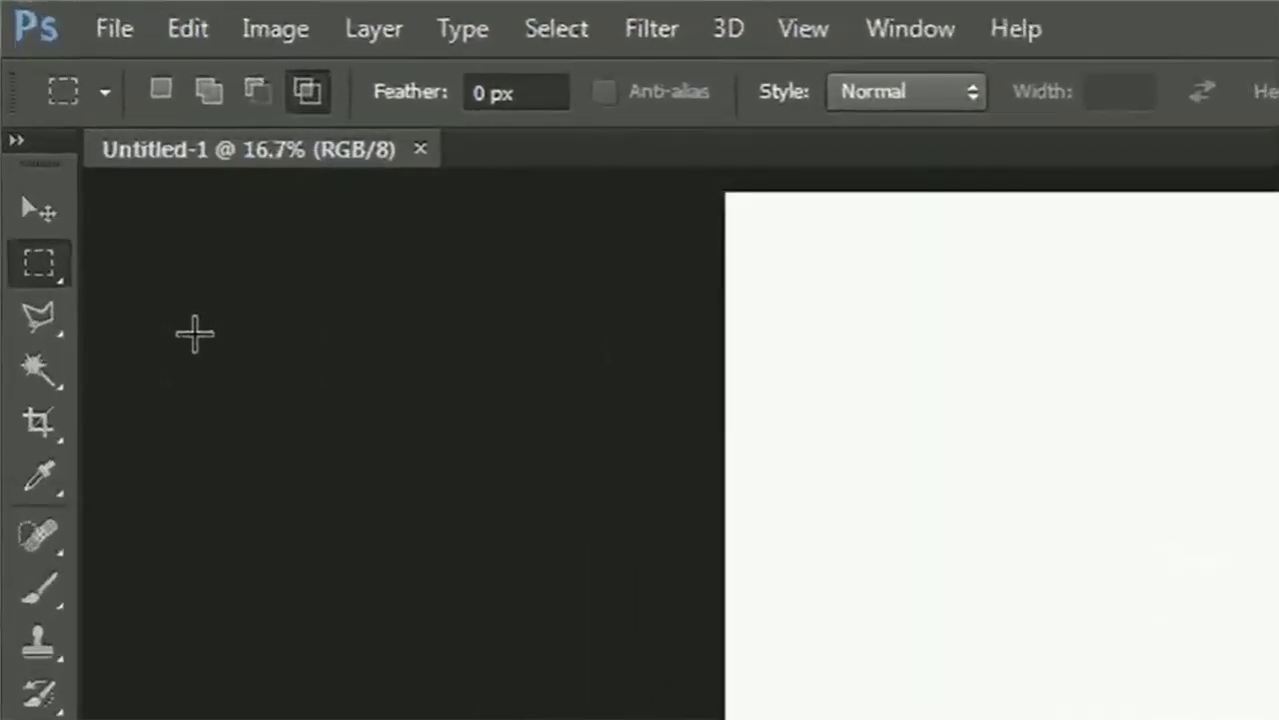
pyautogui.hotkey('shift', 'm')
pyautogui.hotkey('shift', 'm')
pyautogui.hotkey('shift', 'm')
pyautogui.hotkey('shift', 'm')
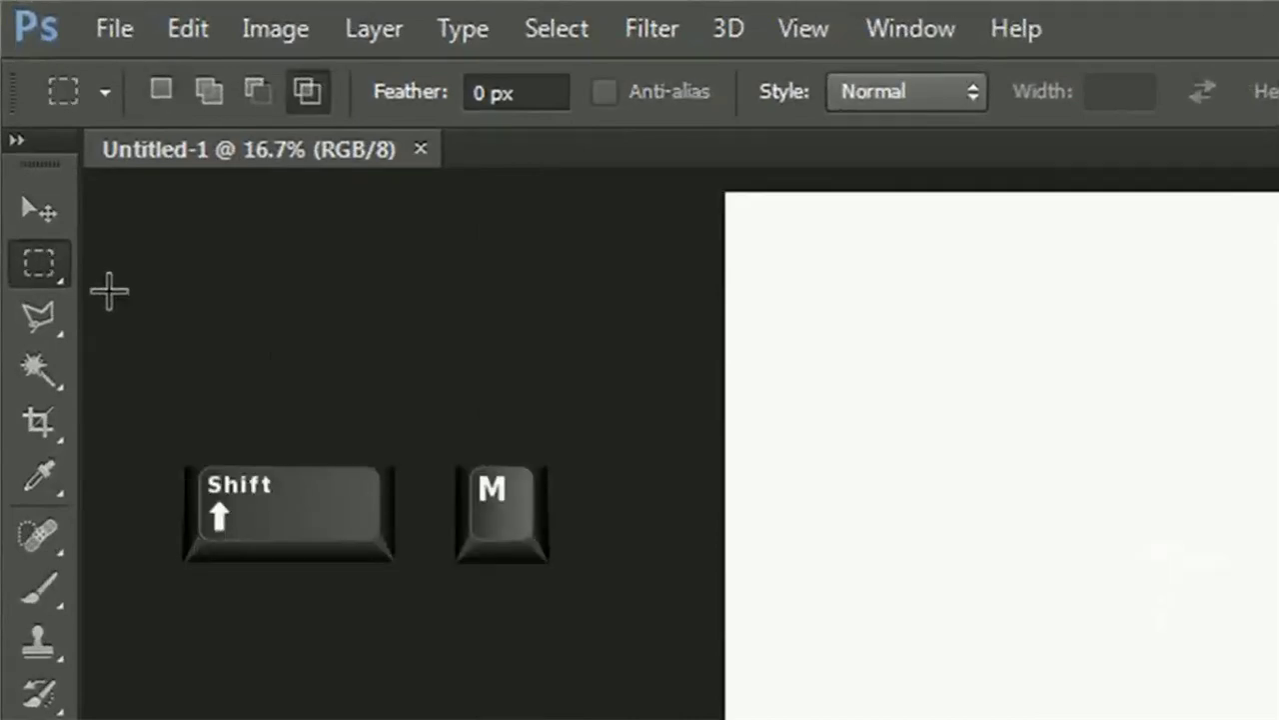
pyautogui.hotkey('shift', 'm')
pyautogui.hotkey('shift', 'm')
pyautogui.hotkey('shift', 'm')
pyautogui.hotkey('shift', 'm')
pyautogui.hotkey('shift', 'm')
pyautogui.hotkey('shift', 'm')
pyautogui.hotkey('shift', 'm')
pyautogui.hotkey('shift', 'm')
pyautogui.hotkey('shift', 'm')
pyautogui.hotkey('shift', 'm')
pyautogui.hotkey('shift', 'm')
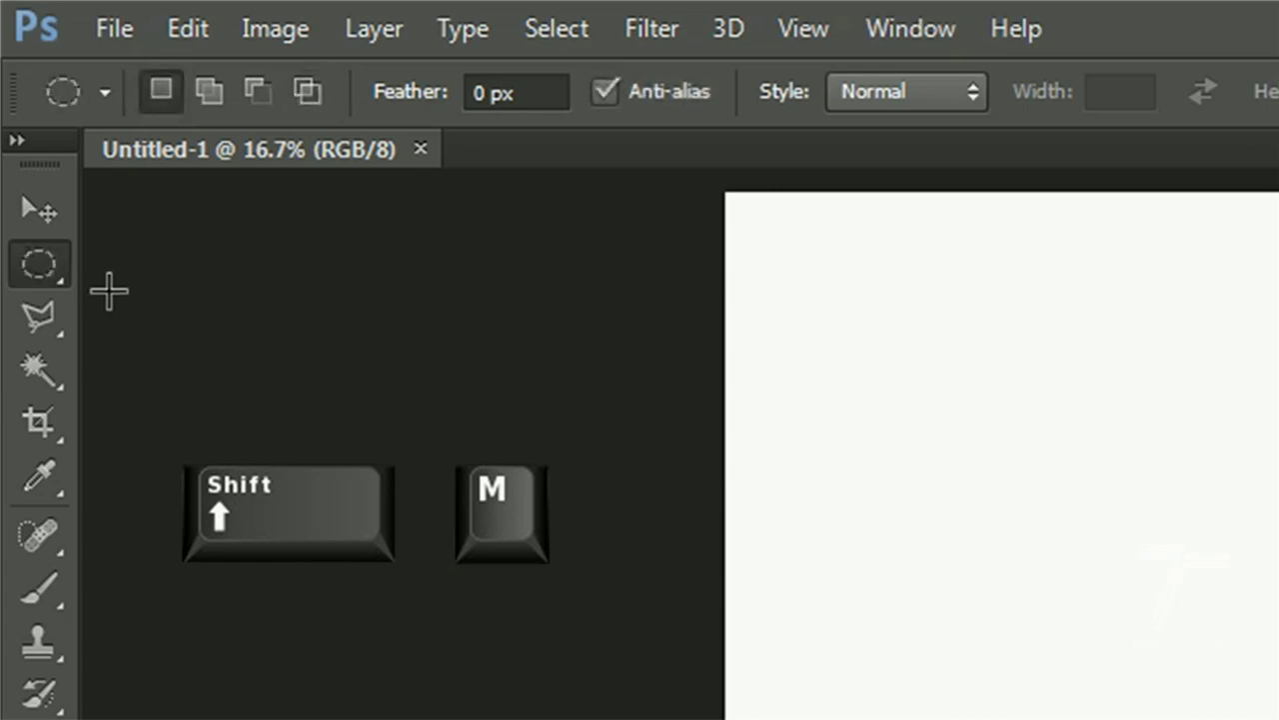
pyautogui.hotkey('shift', 'm')
pyautogui.hotkey('shift', 'm')
pyautogui.hotkey('shift', 'm')
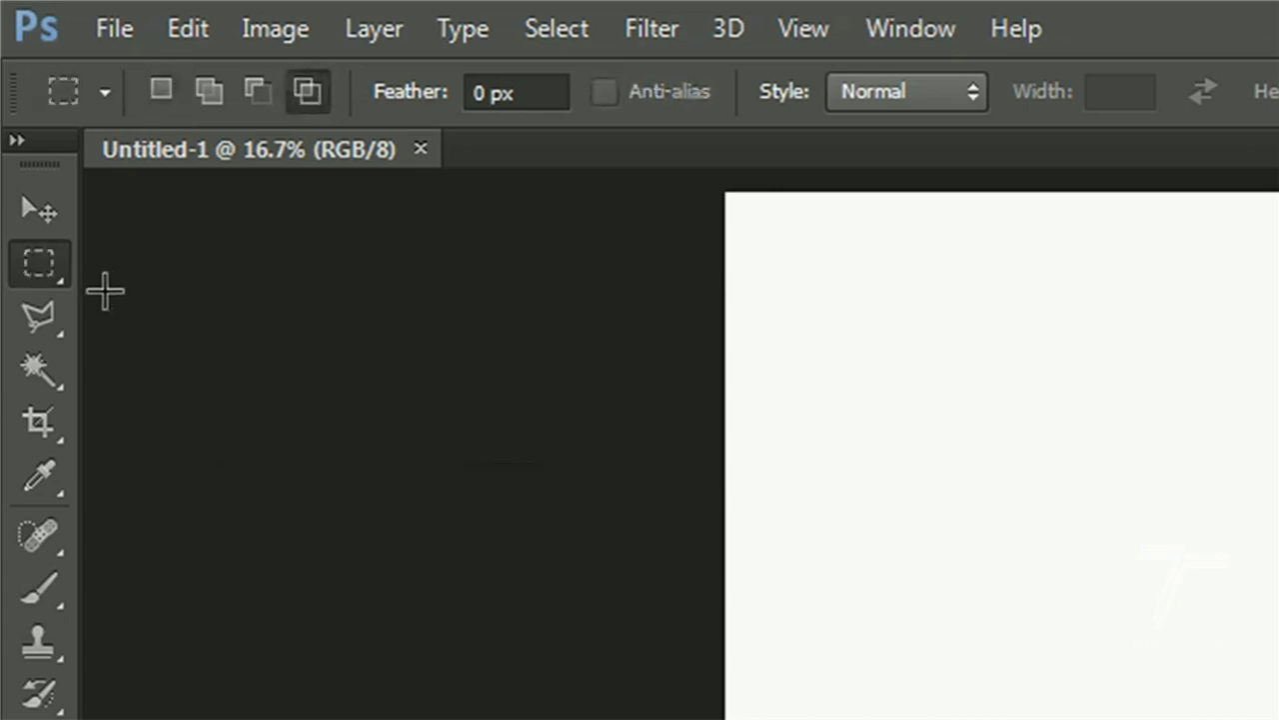
# - Cycle the lasso tool repeatedly through the Lasso, Polygonal Lasso and Magnetic Lasso variants, ending on the Polygonal Lasso
pyautogui.press('l')
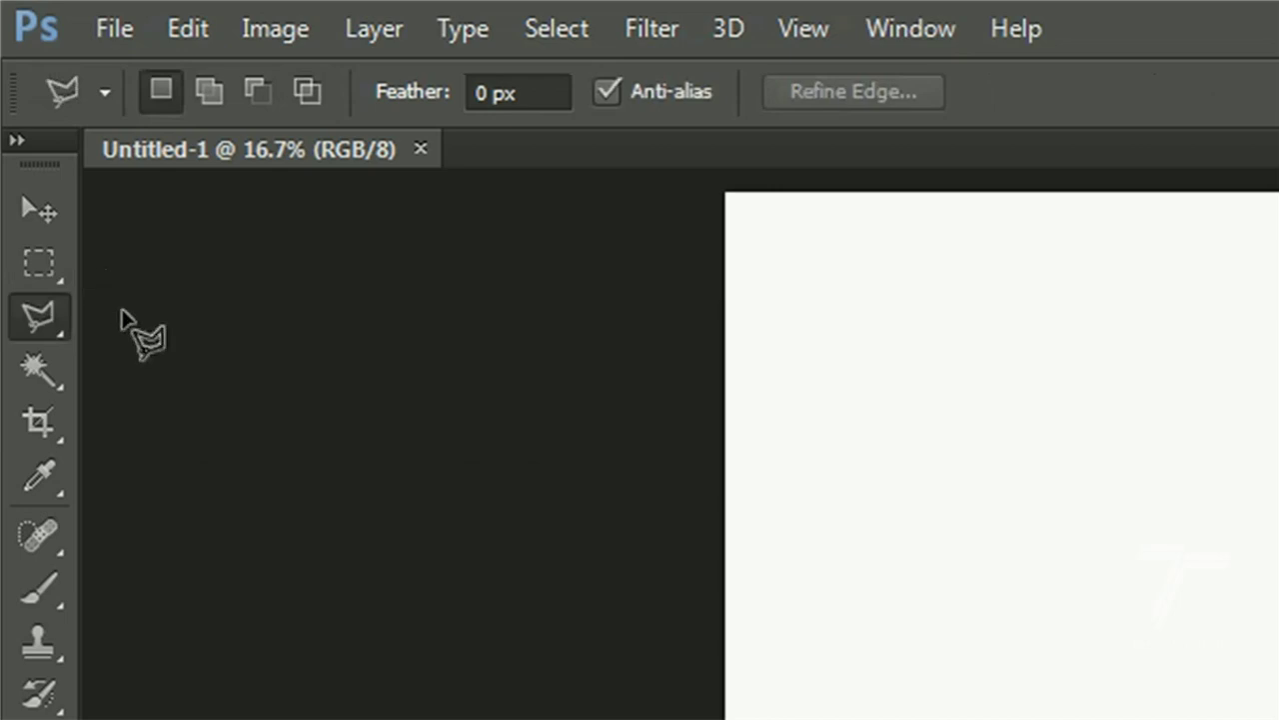
pyautogui.hotkey('shift', 'l')
pyautogui.hotkey('shift', 'l')
pyautogui.hotkey('shift', 'l')
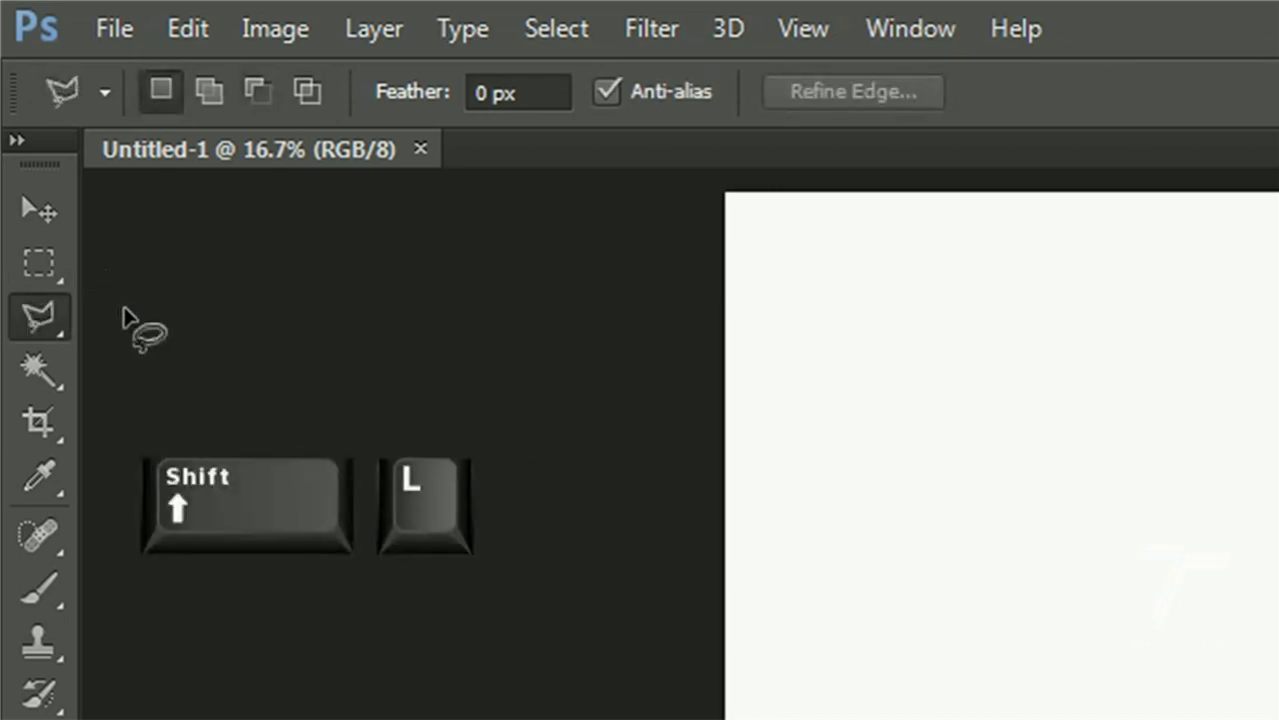
pyautogui.hotkey('shift', 'l')
pyautogui.hotkey('shift', 'l')
pyautogui.hotkey('shift', 'l')
pyautogui.hotkey('shift', 'l')
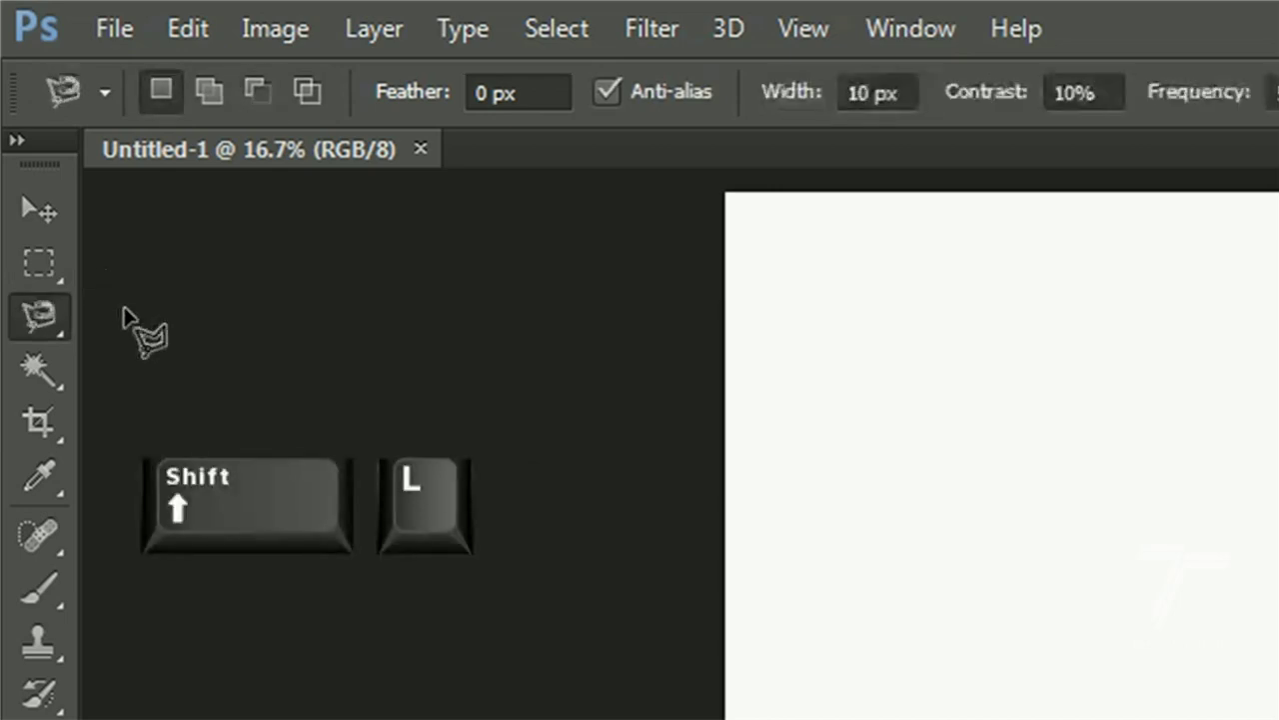
pyautogui.hotkey('shift', 'l')
pyautogui.hotkey('shift', 'l')
pyautogui.hotkey('shift', 'l')
pyautogui.hotkey('shift', 'l')
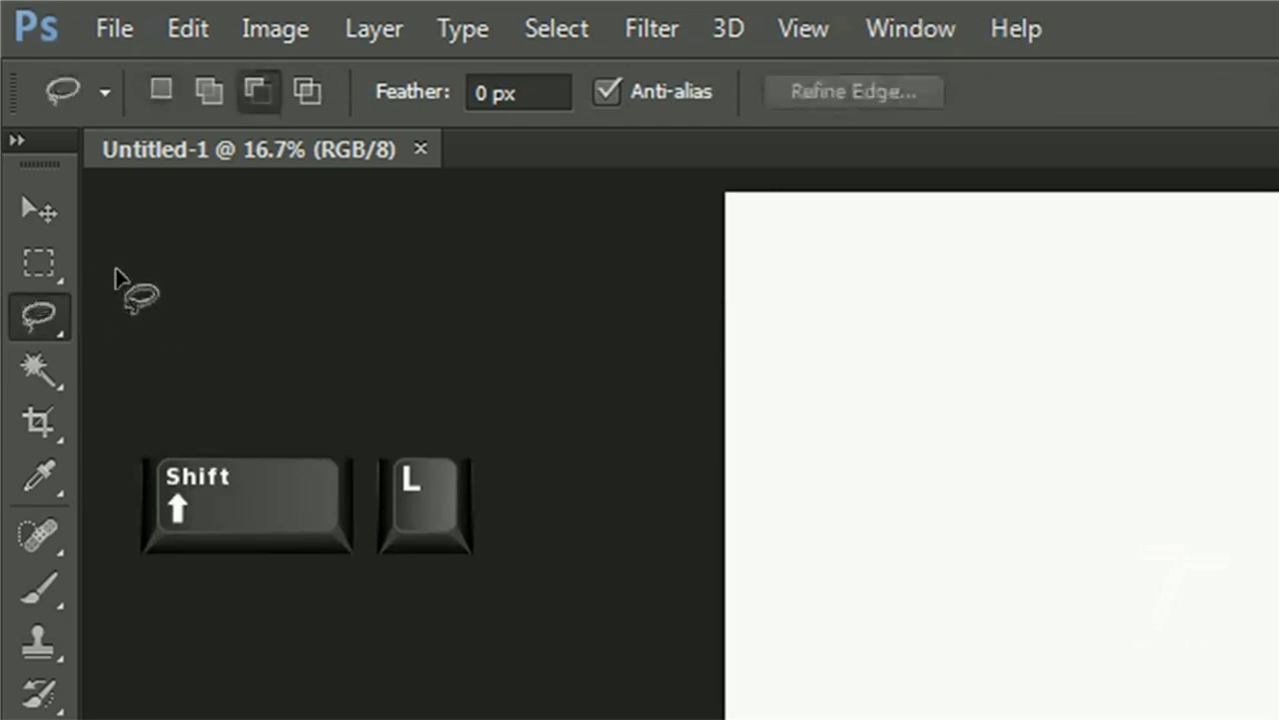
pyautogui.hotkey('shift', 'l')
pyautogui.hotkey('shift', 'l')
pyautogui.hotkey('shift', 'l')
pyautogui.hotkey('shift', 'l')
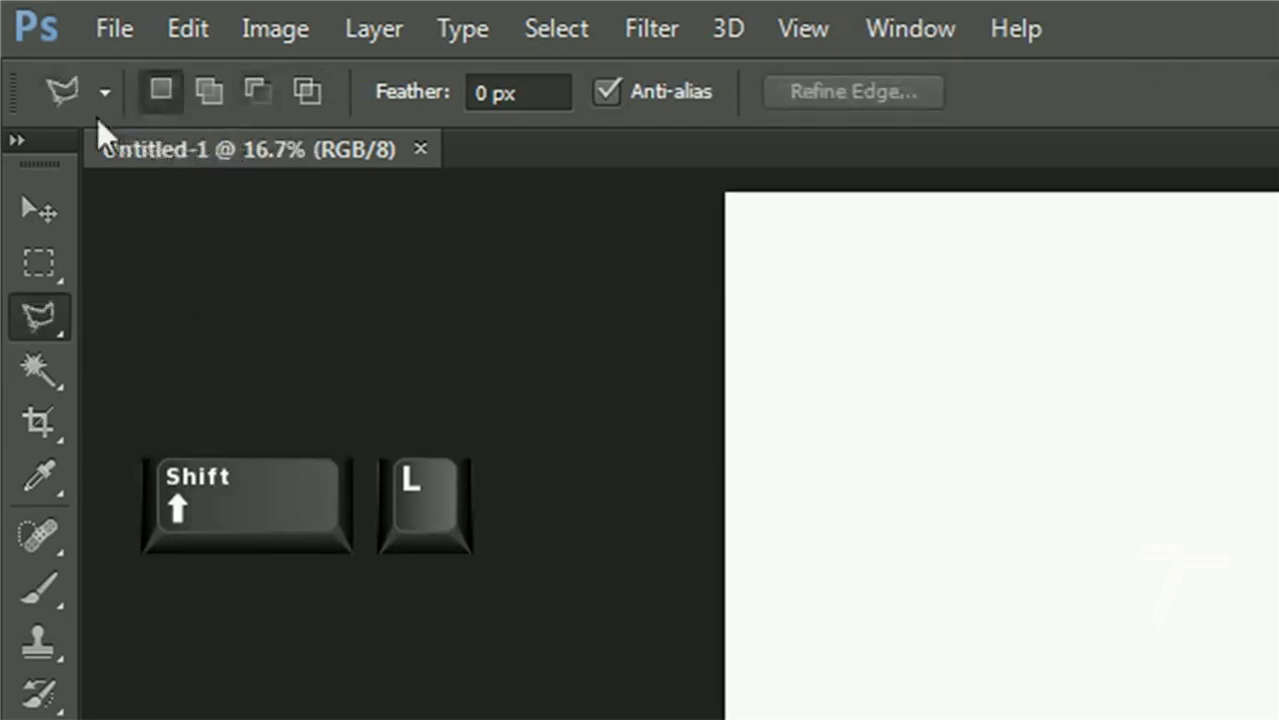
pyautogui.hotkey('shift', 'l')
pyautogui.hotkey('shift', 'l')
pyautogui.hotkey('shift', 'l')
pyautogui.hotkey('shift', 'l')
pyautogui.hotkey('shift', 'l')
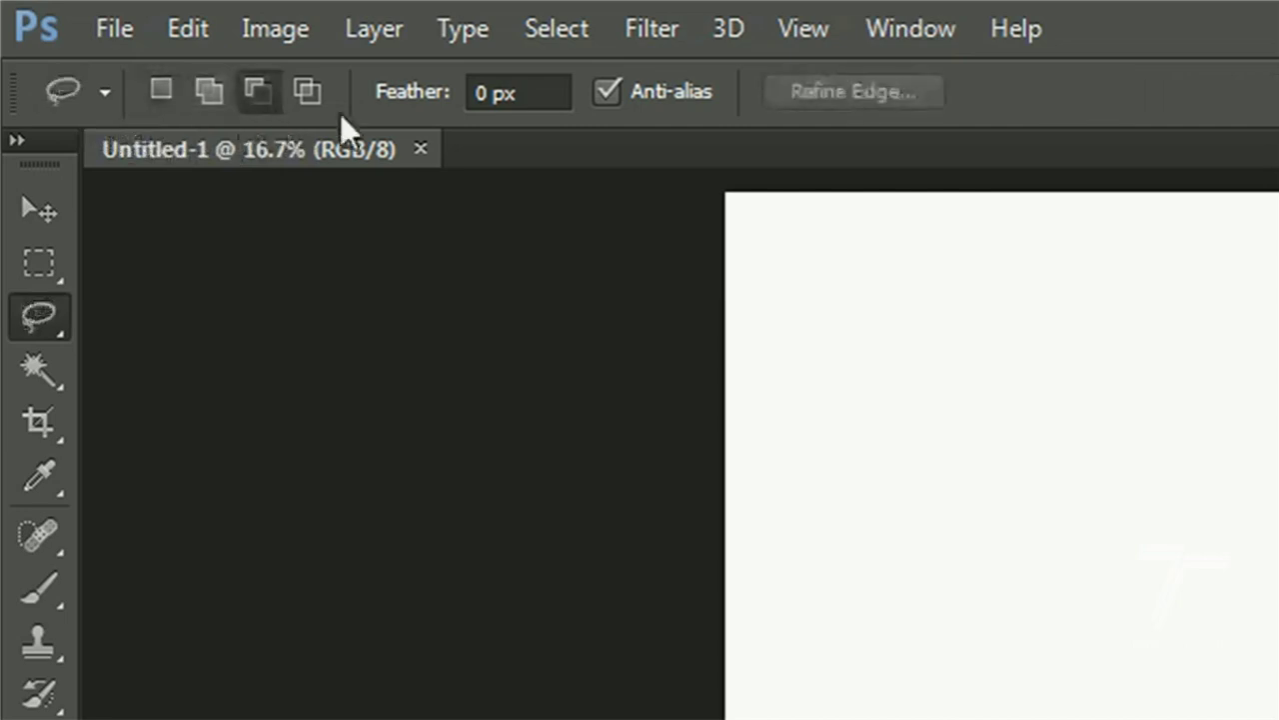
pyautogui.hotkey('shift', 'l')
pyautogui.hotkey('shift', 'l')
pyautogui.hotkey('shift', 'l')
pyautogui.hotkey('shift', 'l')
pyautogui.hotkey('shift', 'l')
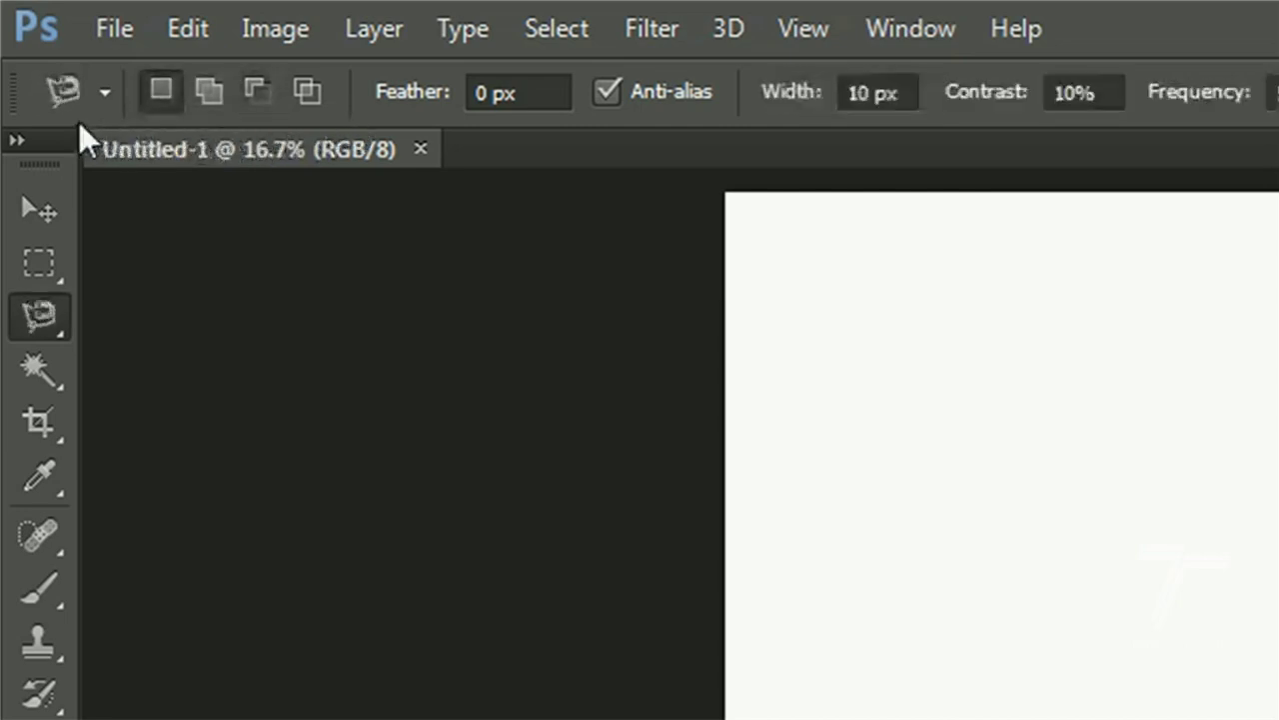
pyautogui.hotkey('shift', 'l')
pyautogui.hotkey('shift', 'l')
pyautogui.hotkey('shift', 'l')
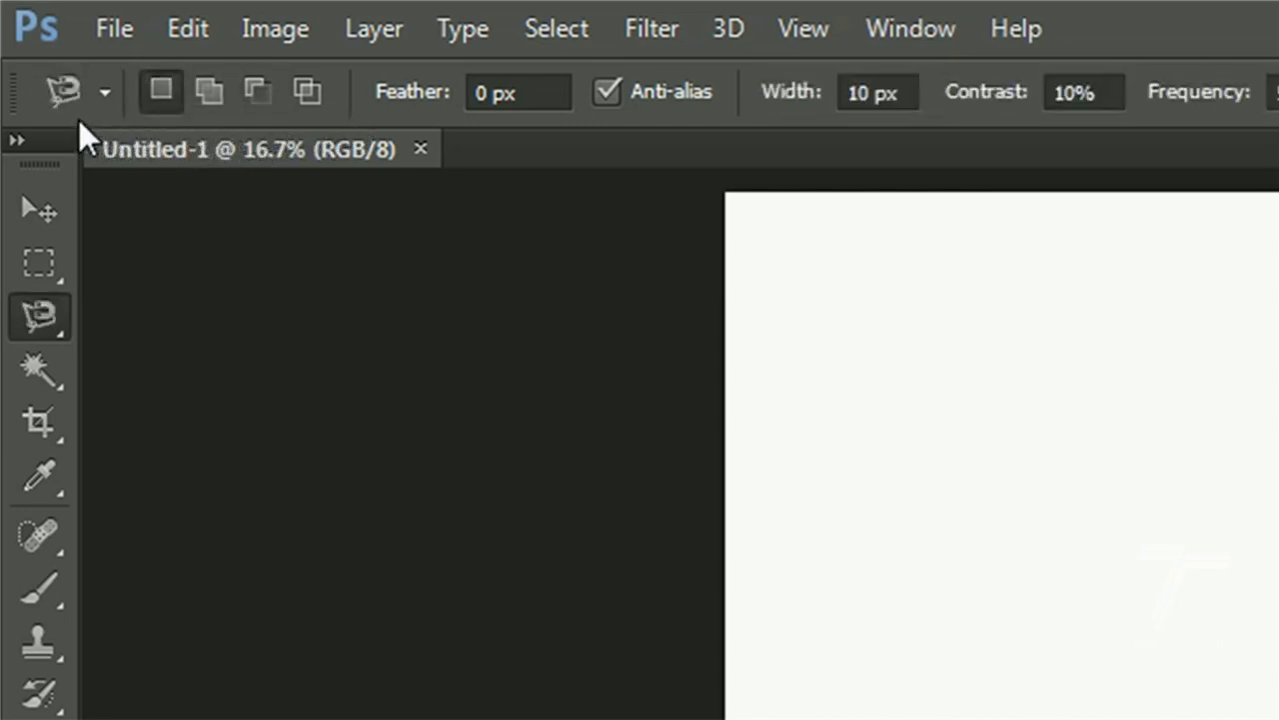
pyautogui.hotkey('shift', 'l')
pyautogui.hotkey('shift', 'l')
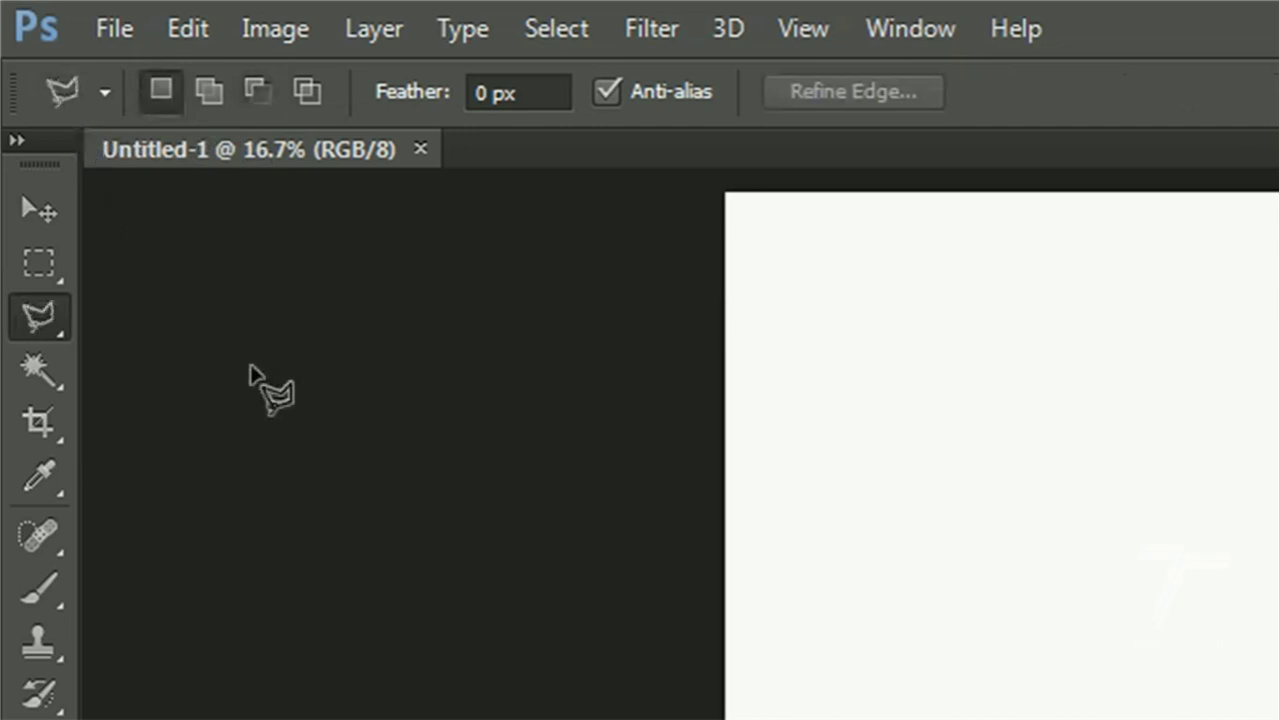
# - Draw a square selection in the upper-left part of the white canvas with the Rectangular Marquee tool
pyautogui.click(40, 258)
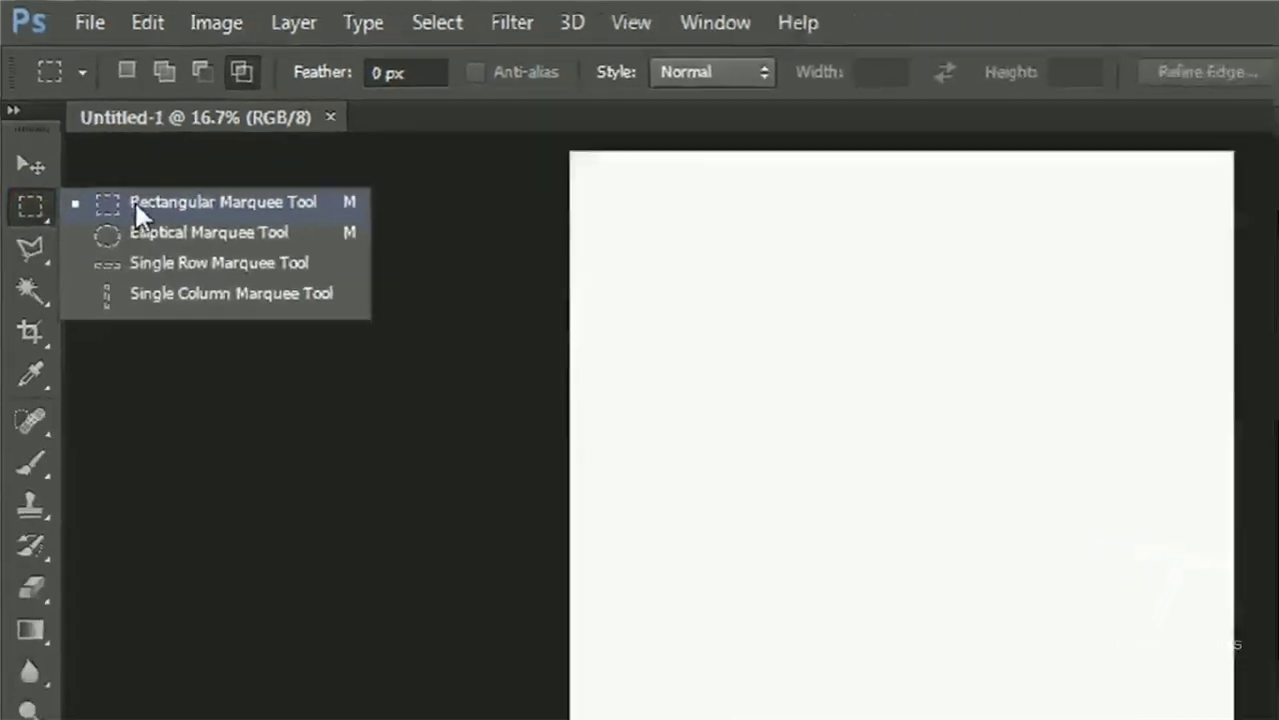
pyautogui.click(166, 260)
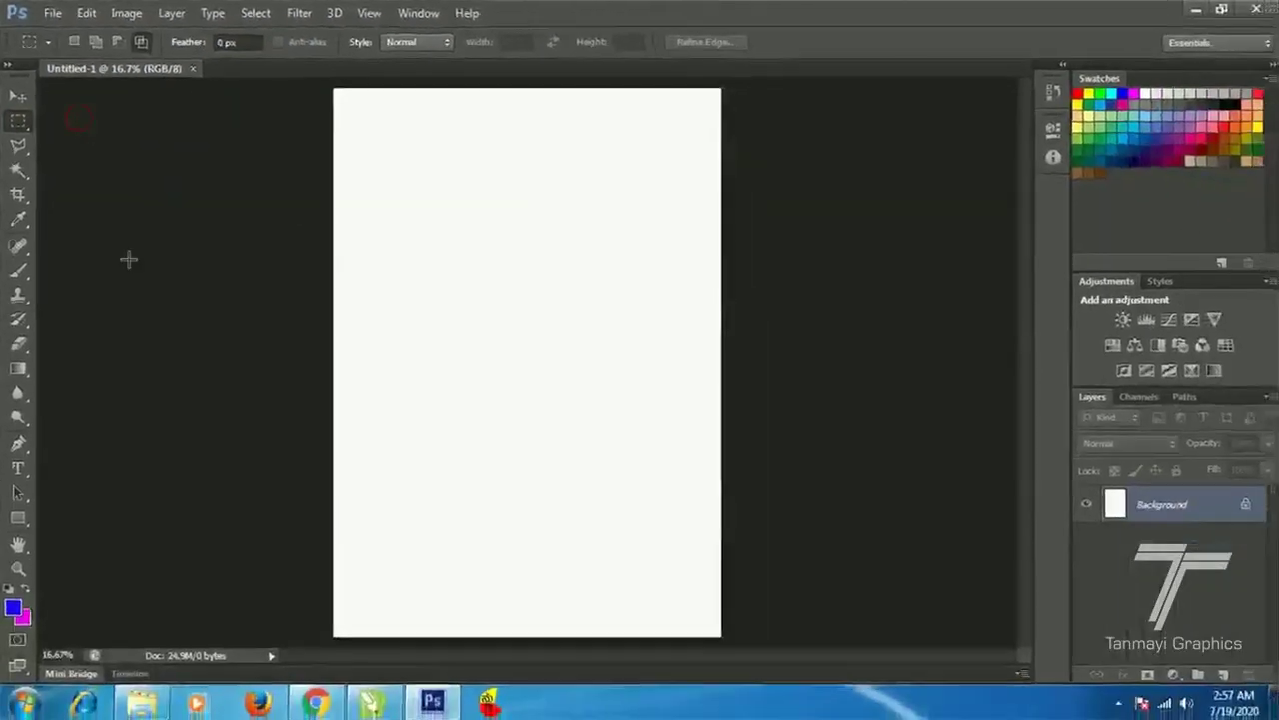
pyautogui.moveTo(392, 178); pyautogui.dragTo(499, 285)
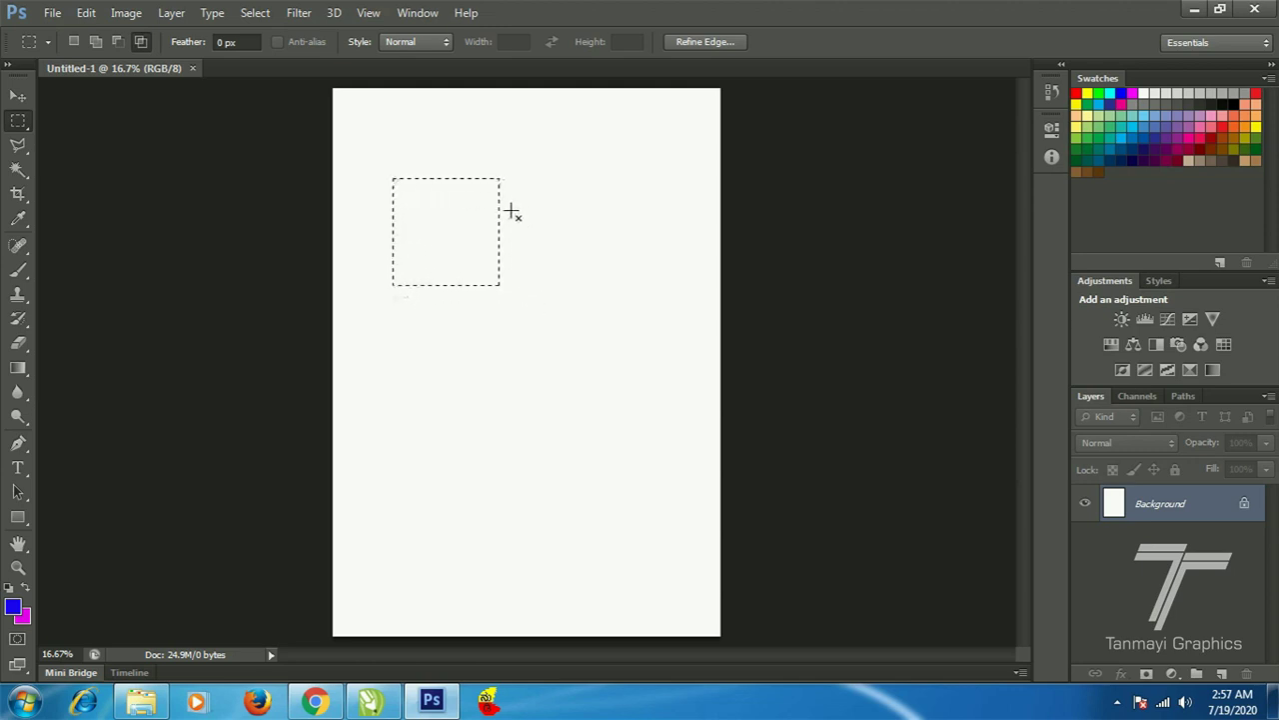
# - Deselect the current square selection, draw a new square selection in the upper part of the canvas, and remove it
pyautogui.hotkey('ctrl', 'd')
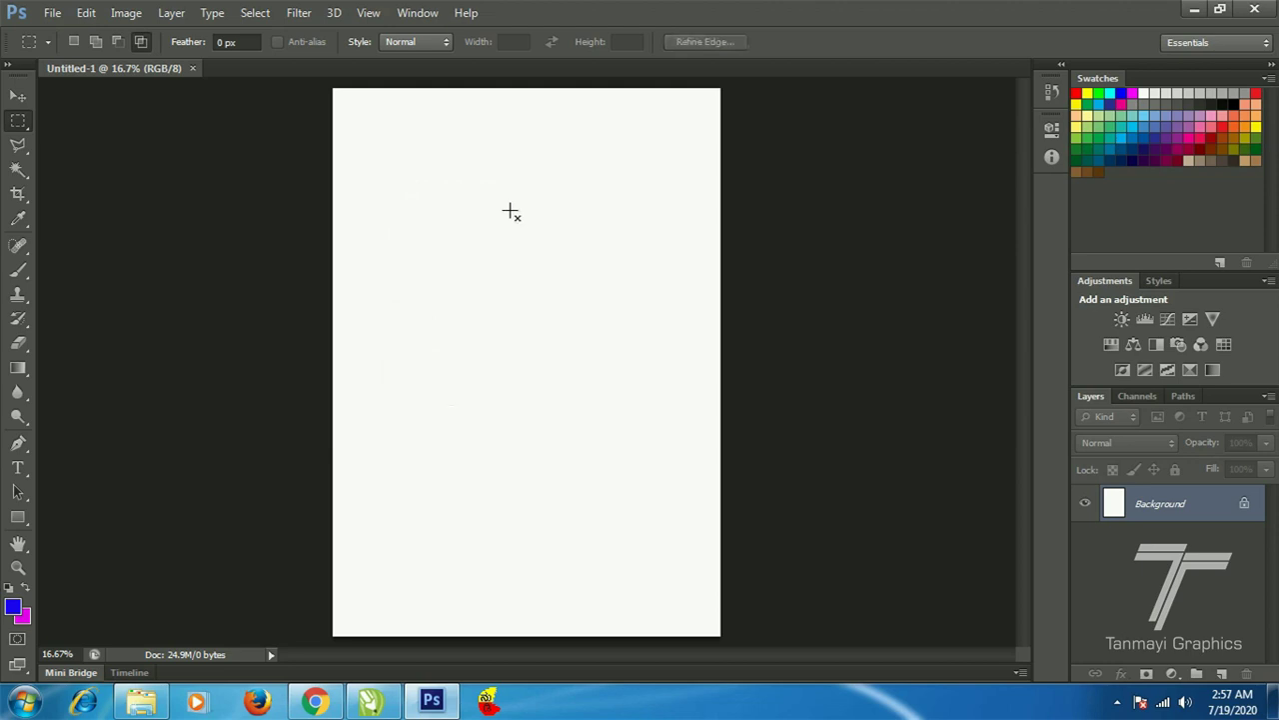
pyautogui.moveTo(429, 182); pyautogui.dragTo(541, 299)
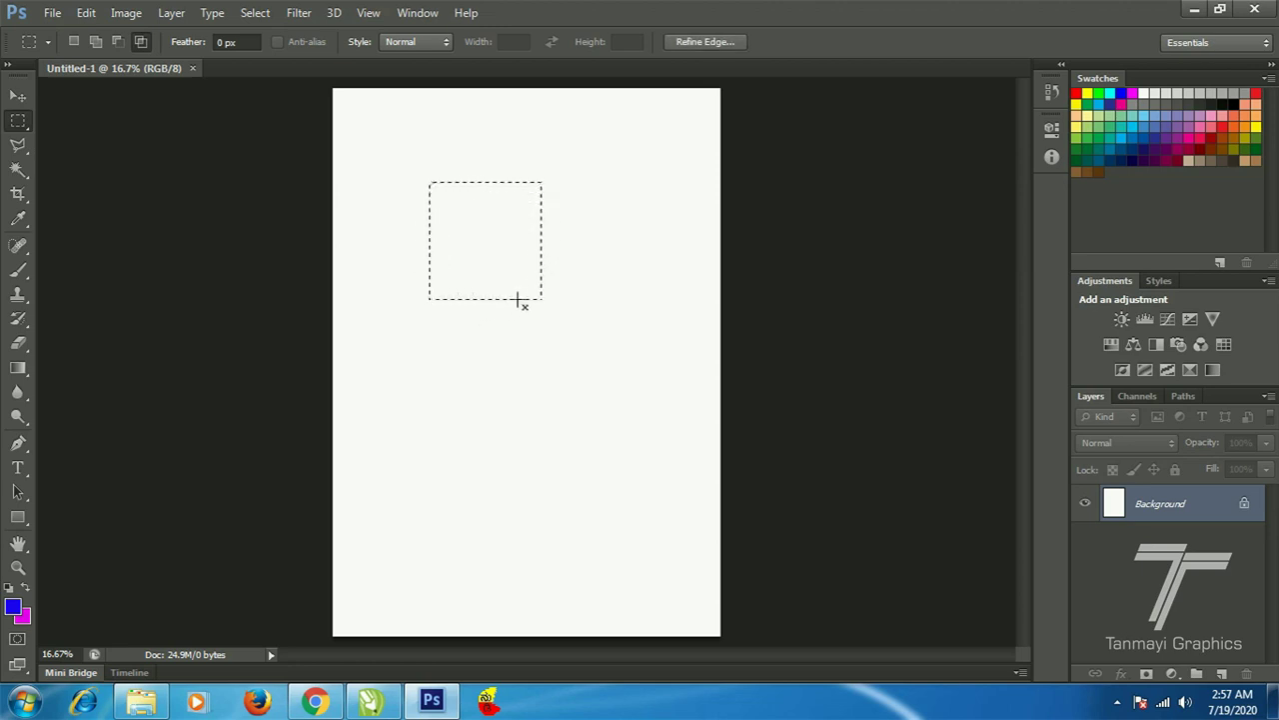
pyautogui.hotkey('ctrl', 'd')
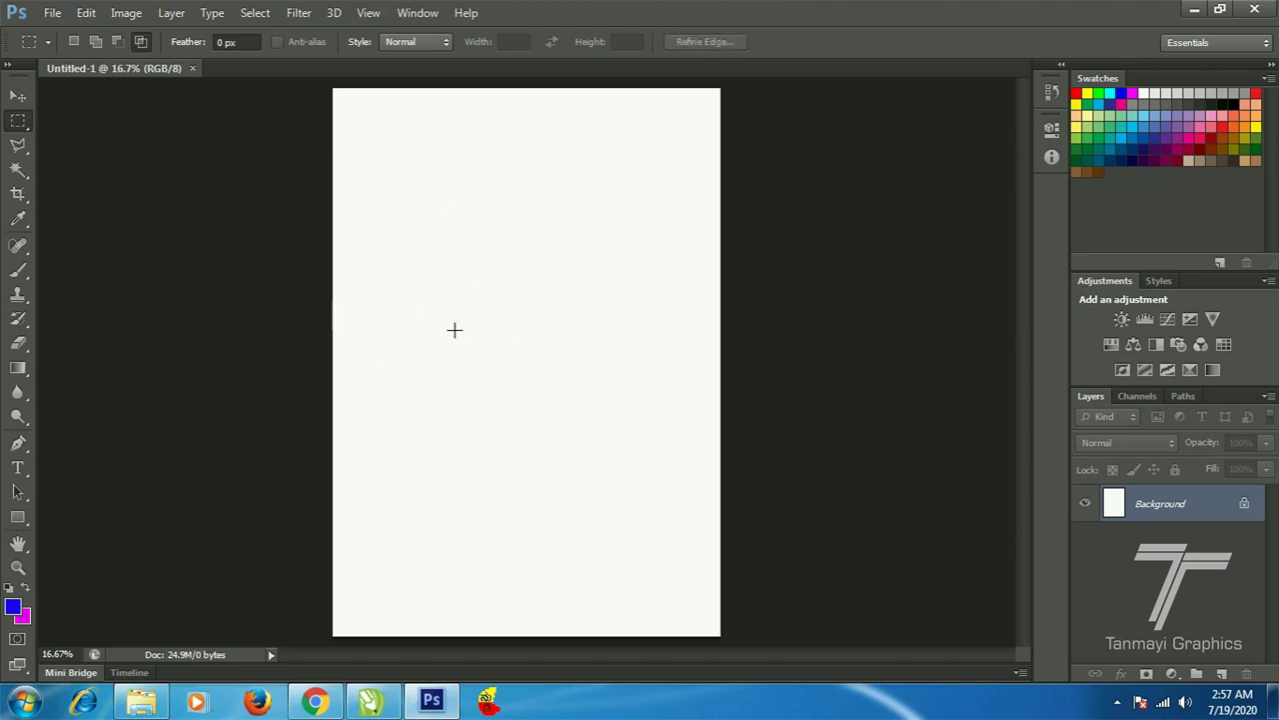
# - Fill the whole canvas with the blue foreground color, and undo the fill
pyautogui.hotkey('alt', 'BackSpace')
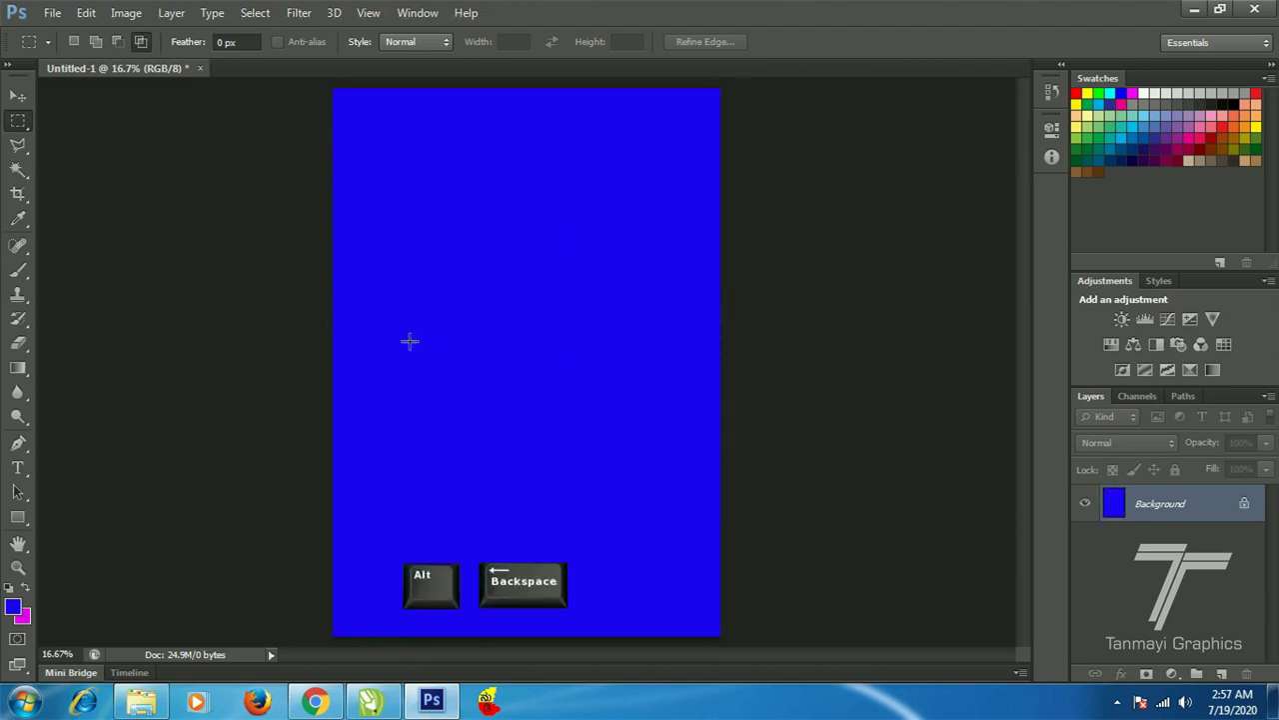
pyautogui.hotkey('ctrl', 'z')
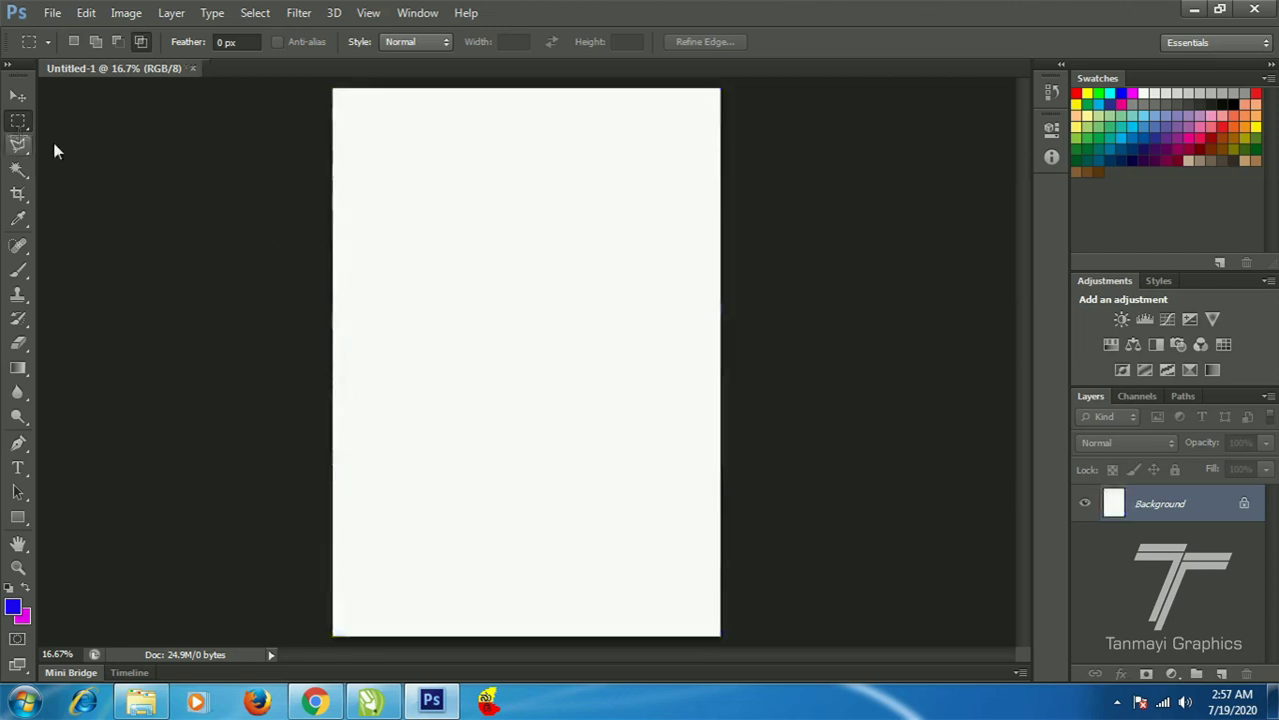
# - Select a square area in the upper-left part of the canvas, fill it with the blue foreground color, and deselect it
pyautogui.moveTo(488, 248); pyautogui.dragTo(525, 283)
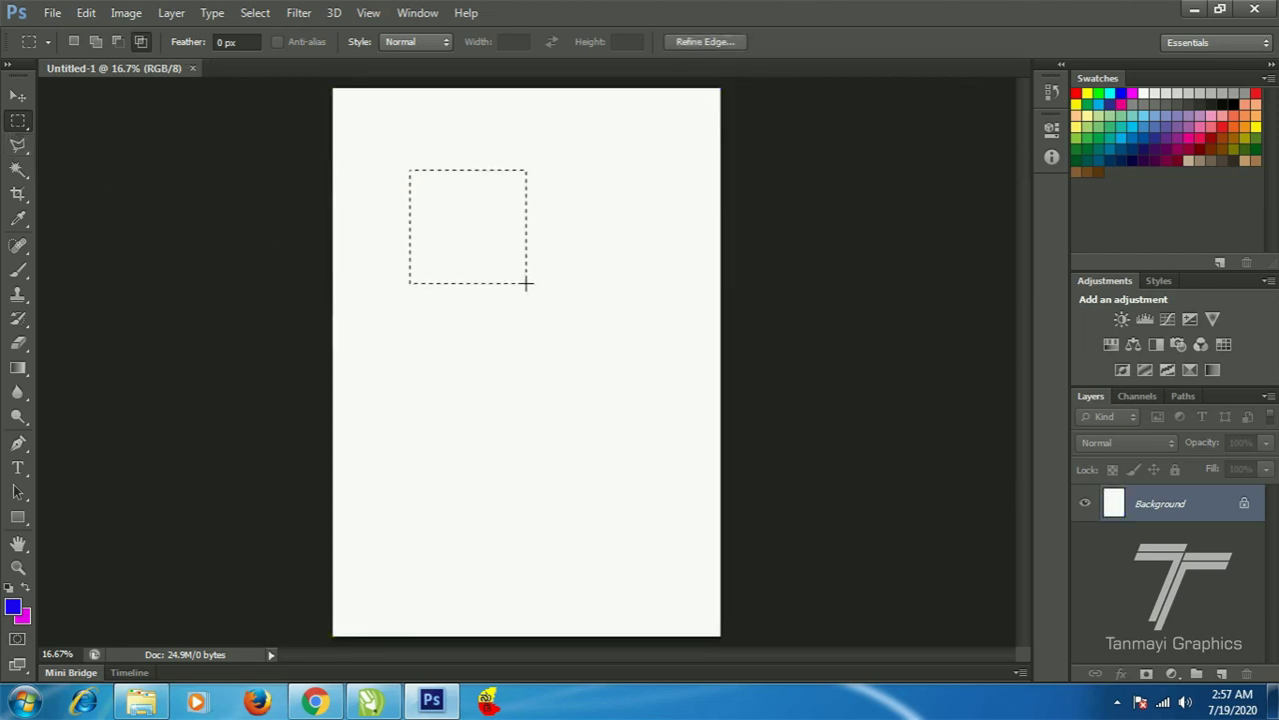
pyautogui.hotkey('alt', 'BackSpace')
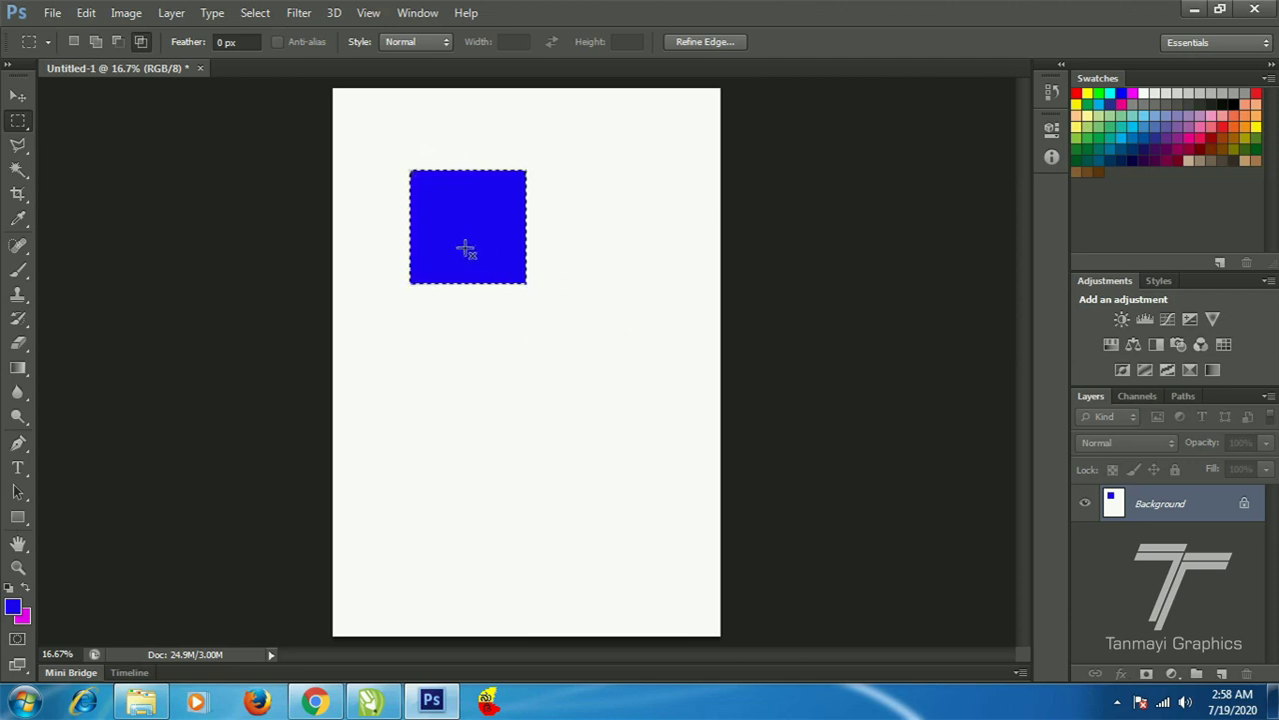
pyautogui.hotkey('ctrl', 'd')
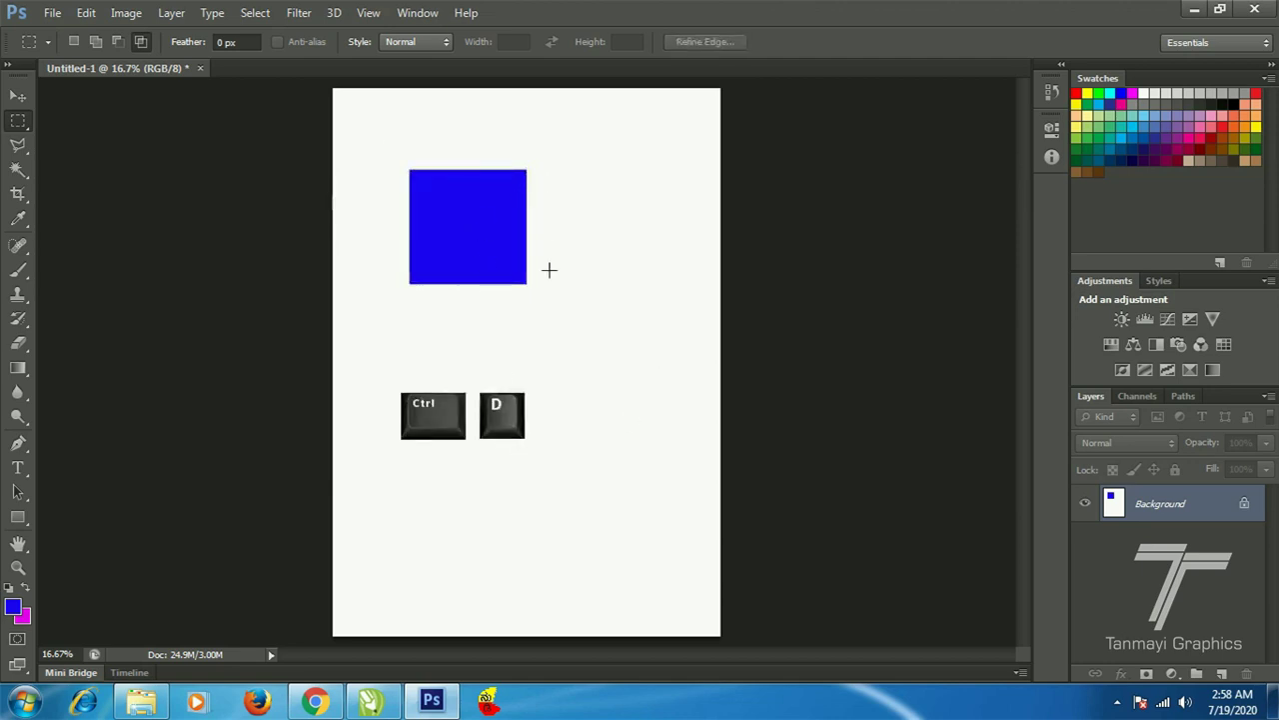
# - Draw a circular Elliptical Marquee selection beside the blue square, fill it with foreground blue, replace that with background magenta, and deselect it
pyautogui.rightClick(18, 120)
pyautogui.click(80, 133)
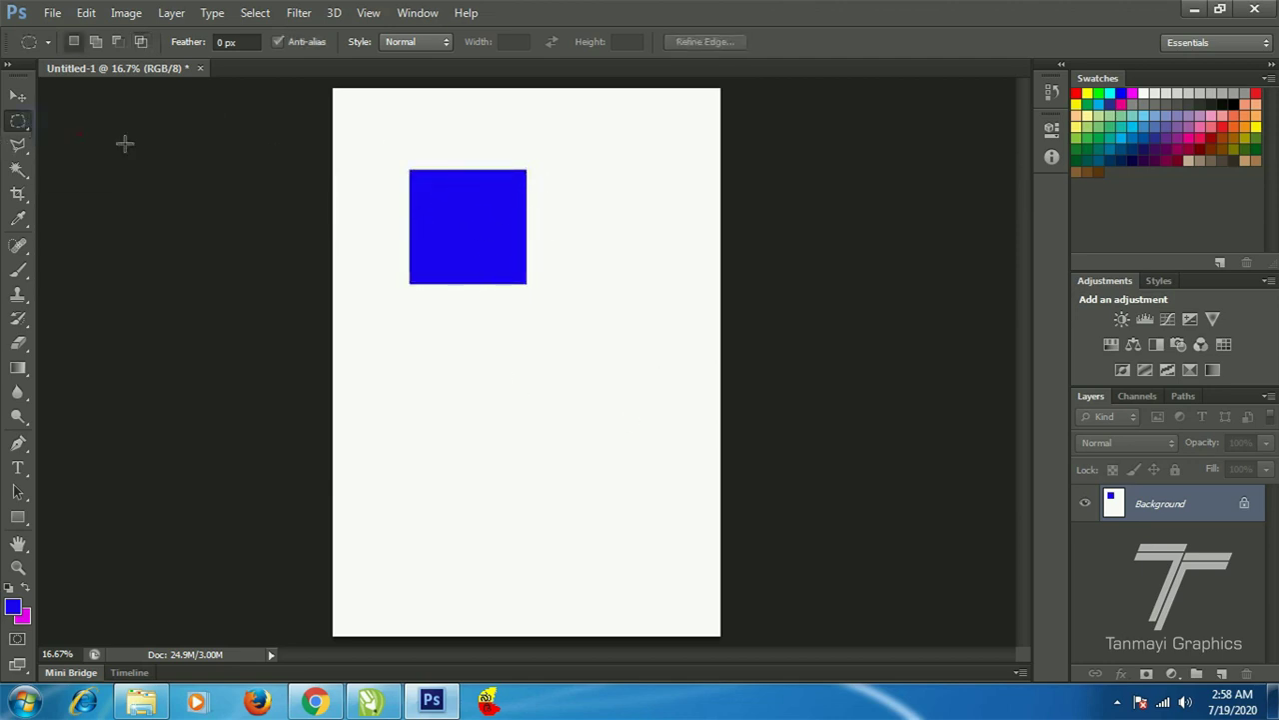
pyautogui.moveTo(550, 198); pyautogui.dragTo(646, 289)
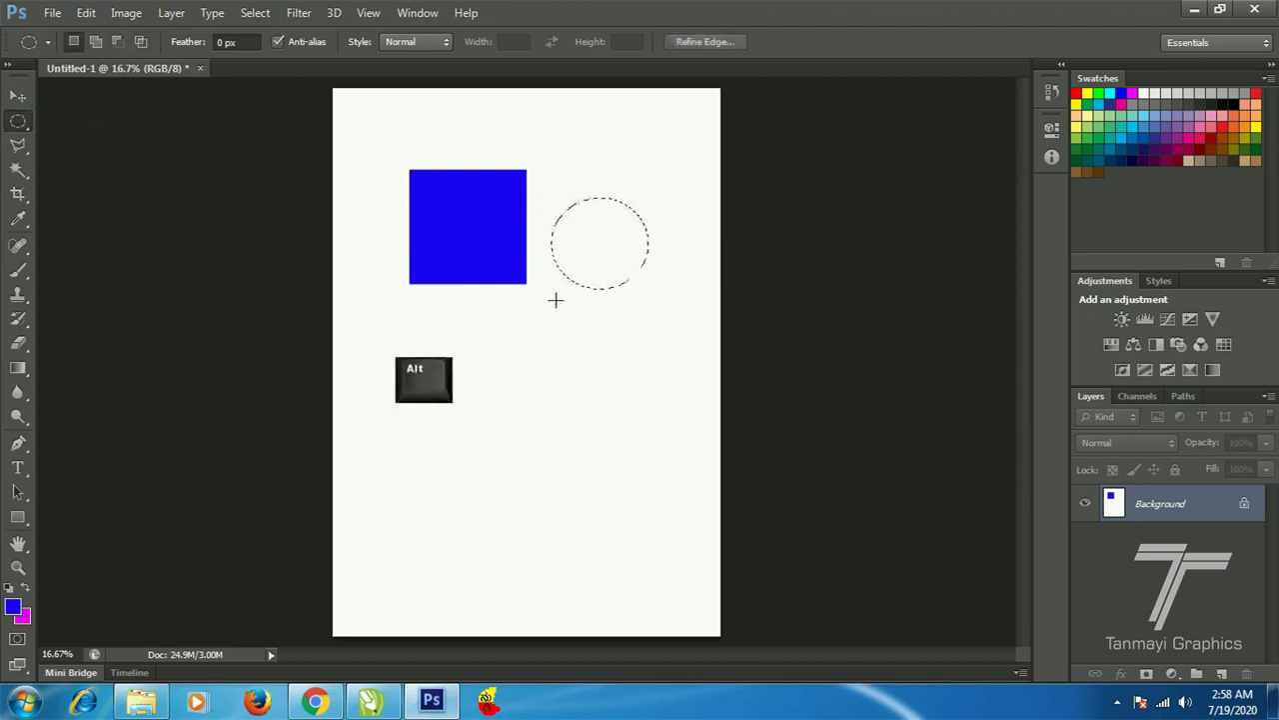
pyautogui.hotkey('alt', 'BackSpace')
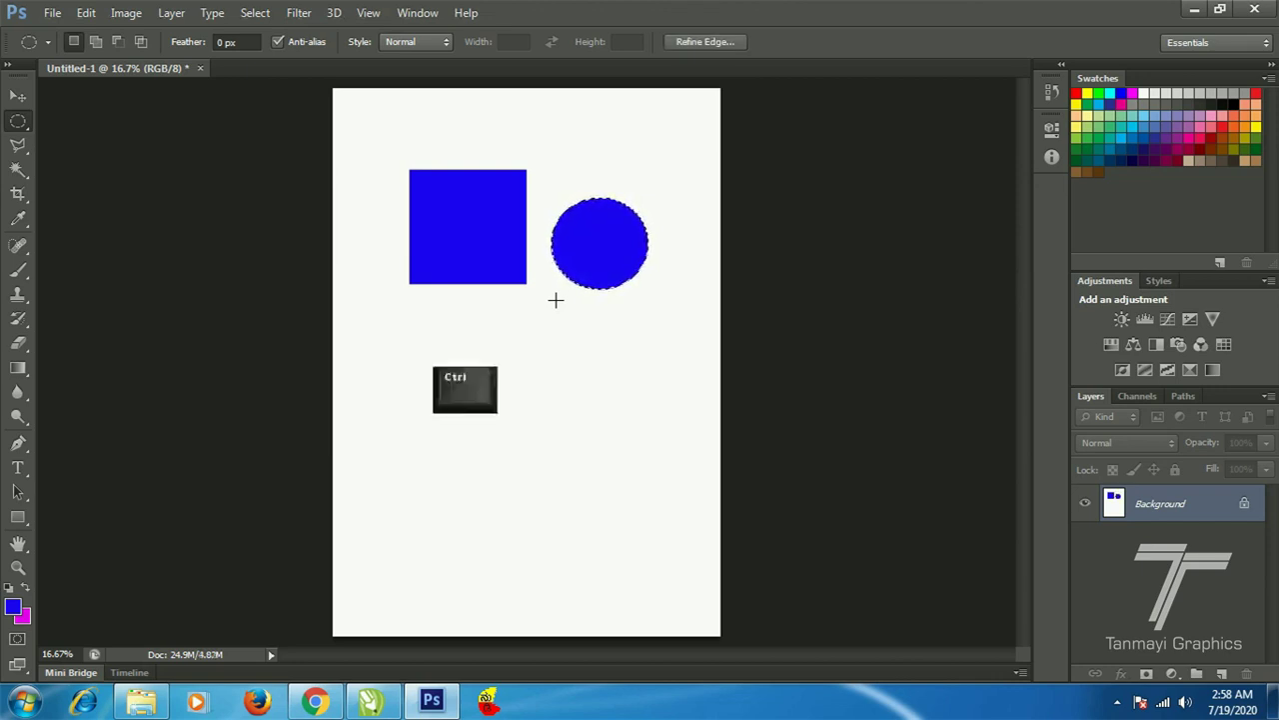
pyautogui.hotkey('ctrl', 'BackSpace')
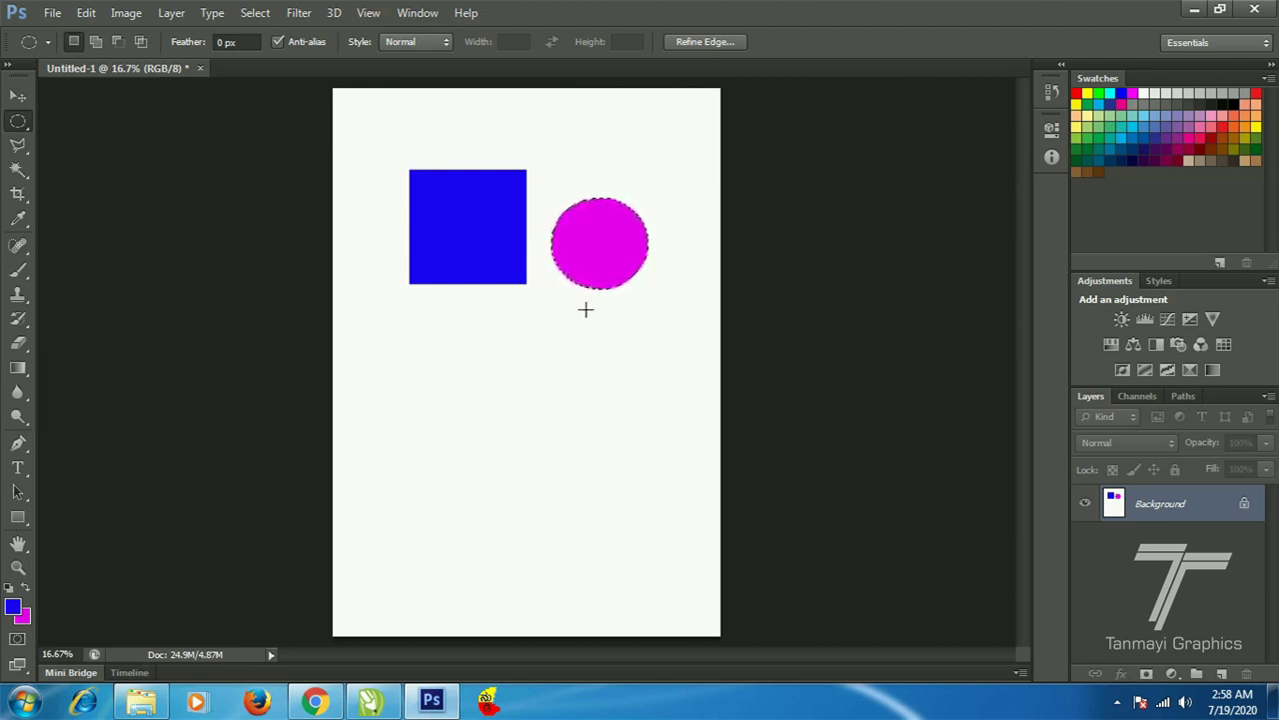
pyautogui.hotkey('ctrl', 'd')
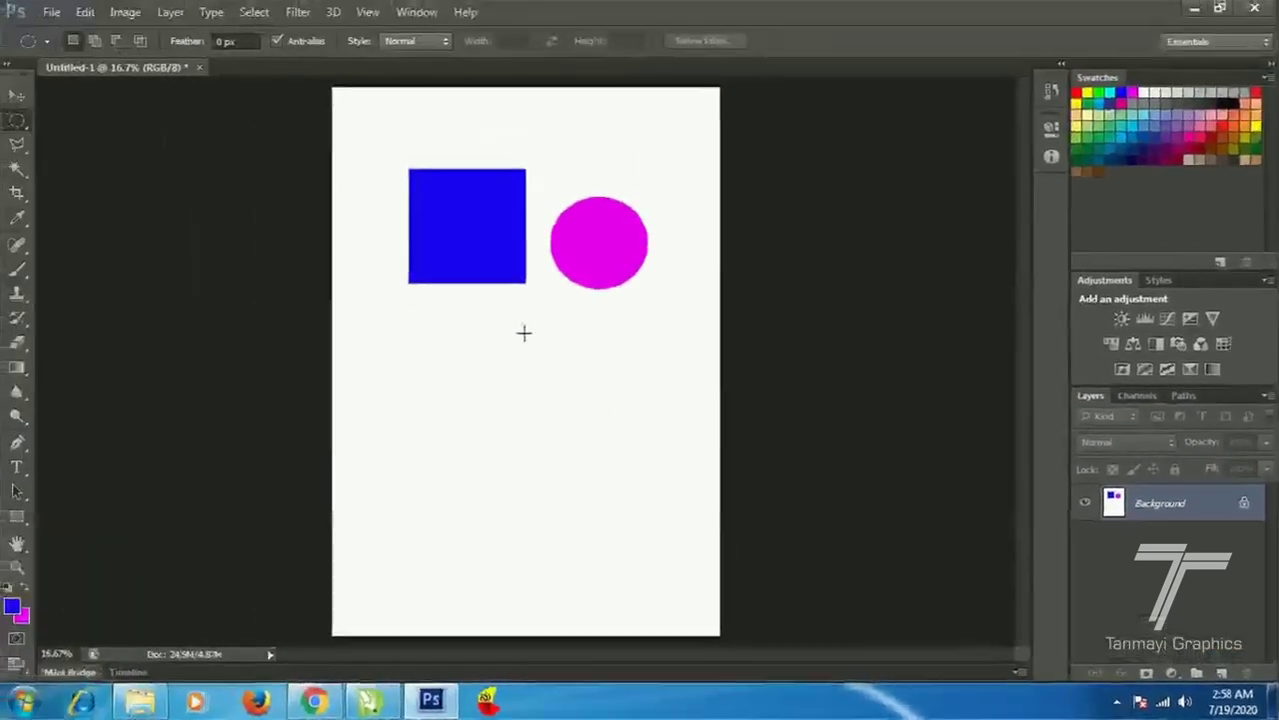
# - Make a horizontal line selection above the blue square with the Single Row Marquee tool, fill it, and deselect it
pyautogui.rightClick(18, 121)
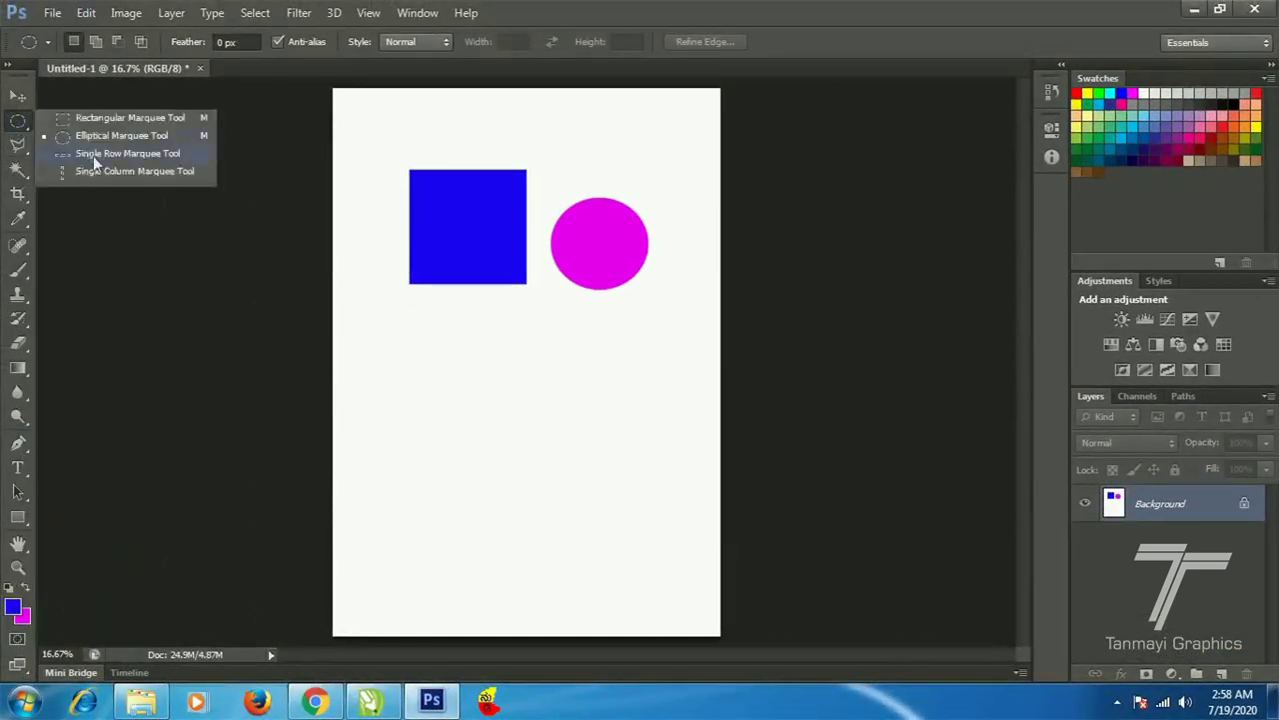
pyautogui.click(94, 155)
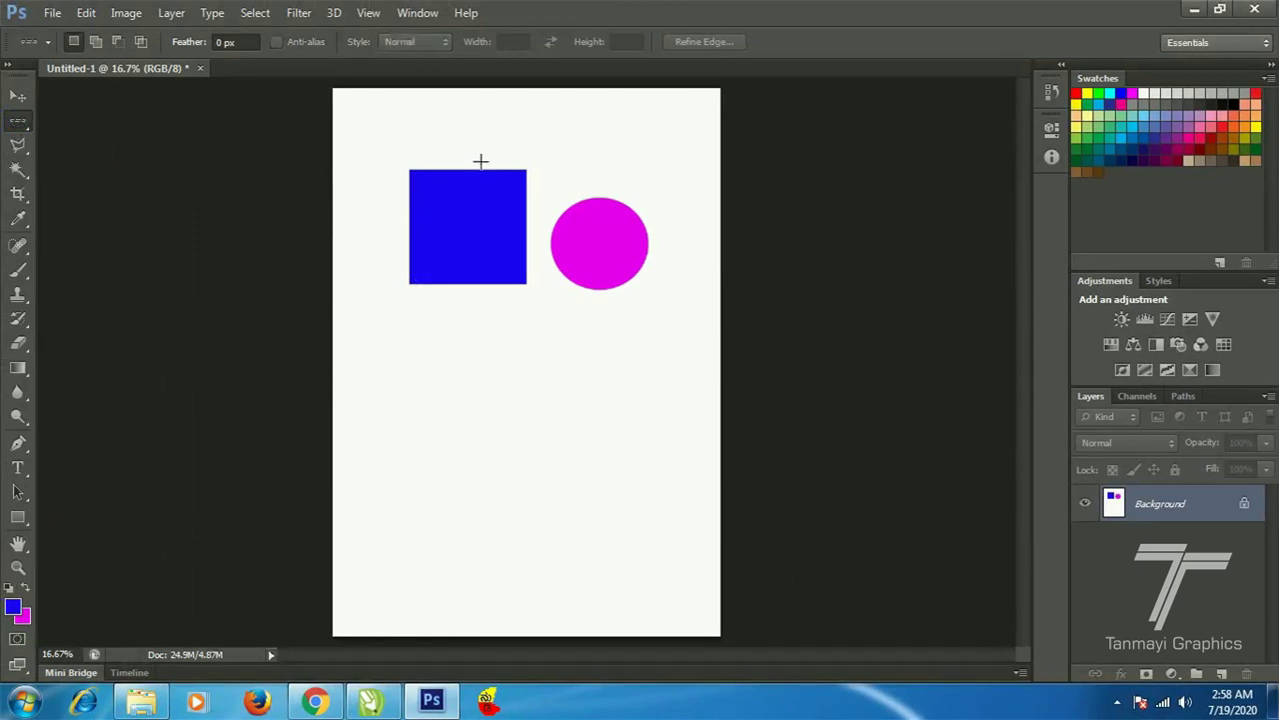
pyautogui.click(482, 148)
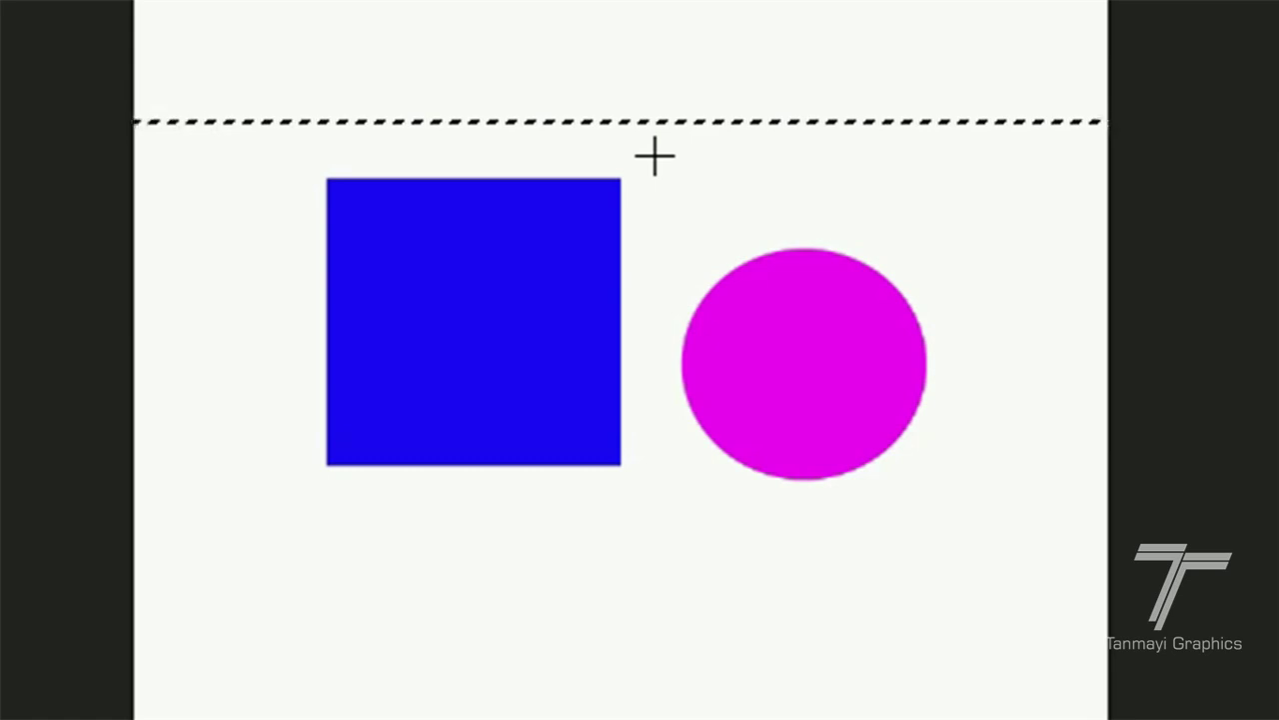
pyautogui.hotkey('ctrl', 'd')
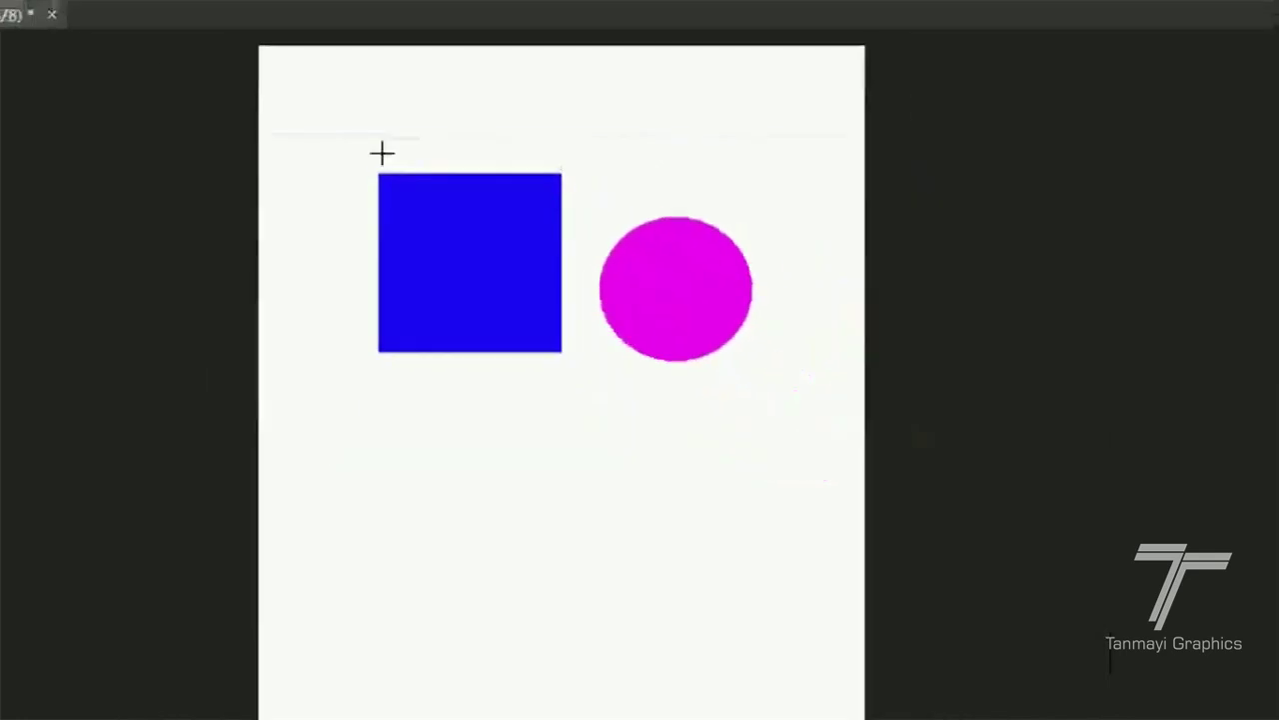
# - Make a vertical line selection left of the blue square with the Single Column Marquee tool, fill it, and deselect it
pyautogui.rightClick(18, 120)
pyautogui.click(78, 157)
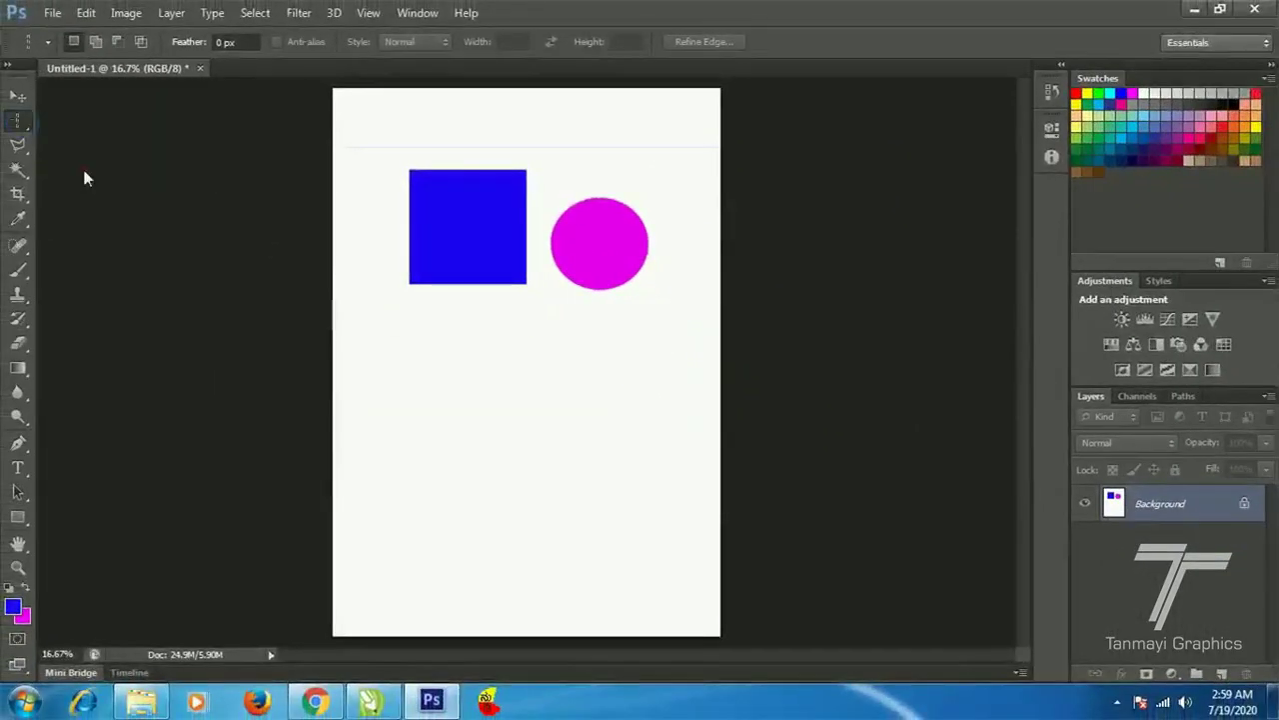
pyautogui.click(376, 251)
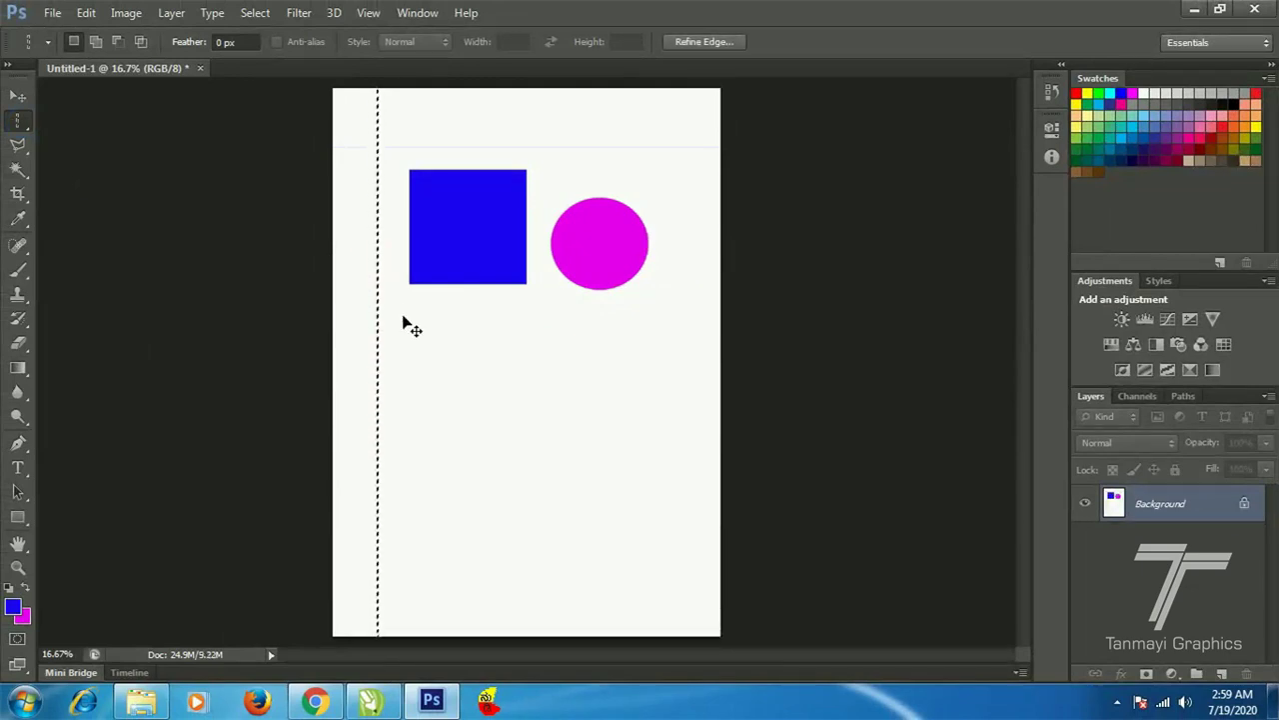
pyautogui.hotkey('ctrl', 'd')
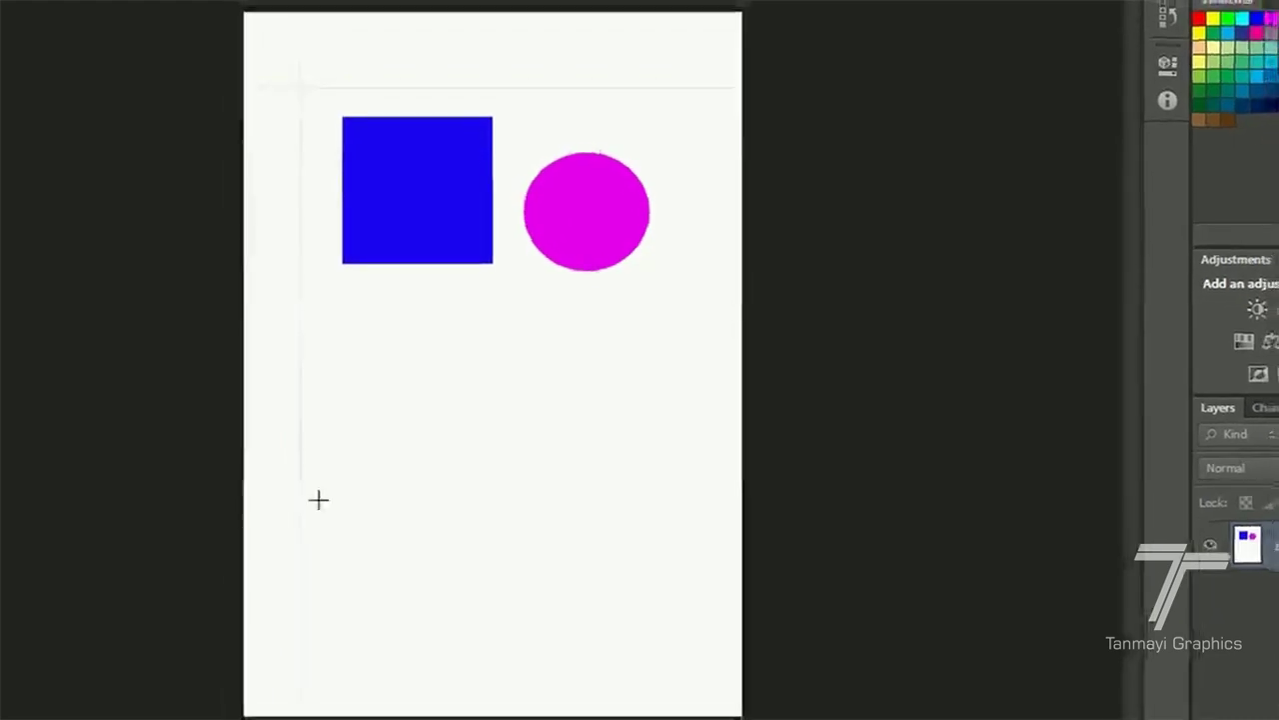
# - Draw a roughly square selection below the blue square with the Rectangular Marquee tool
pyautogui.rightClick(0, 52)
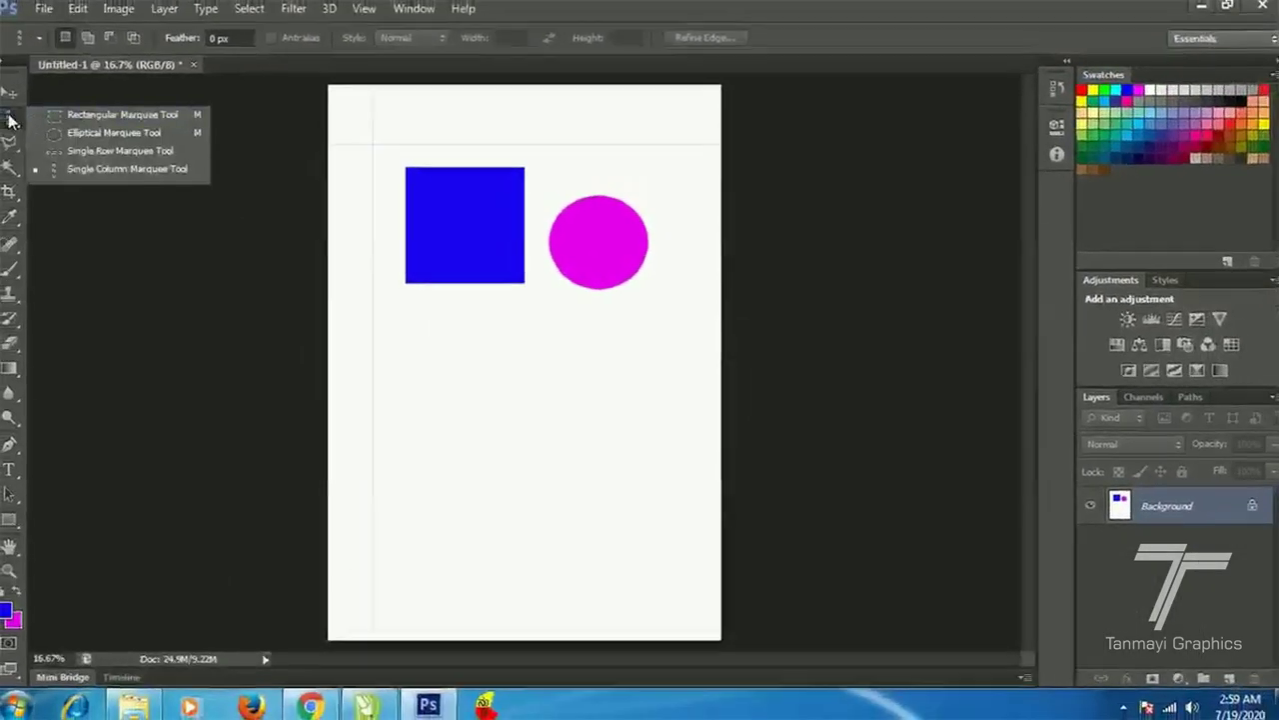
pyautogui.click(100, 114)
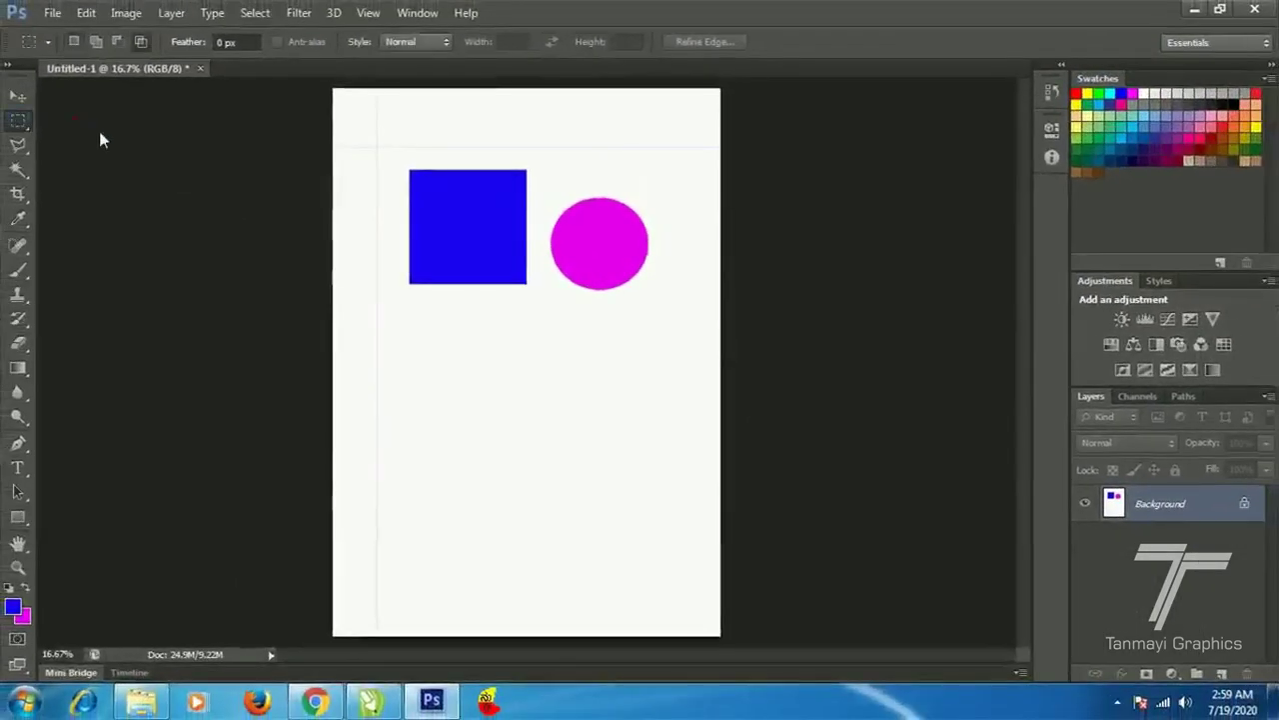
pyautogui.moveTo(423, 342); pyautogui.dragTo(479, 412)
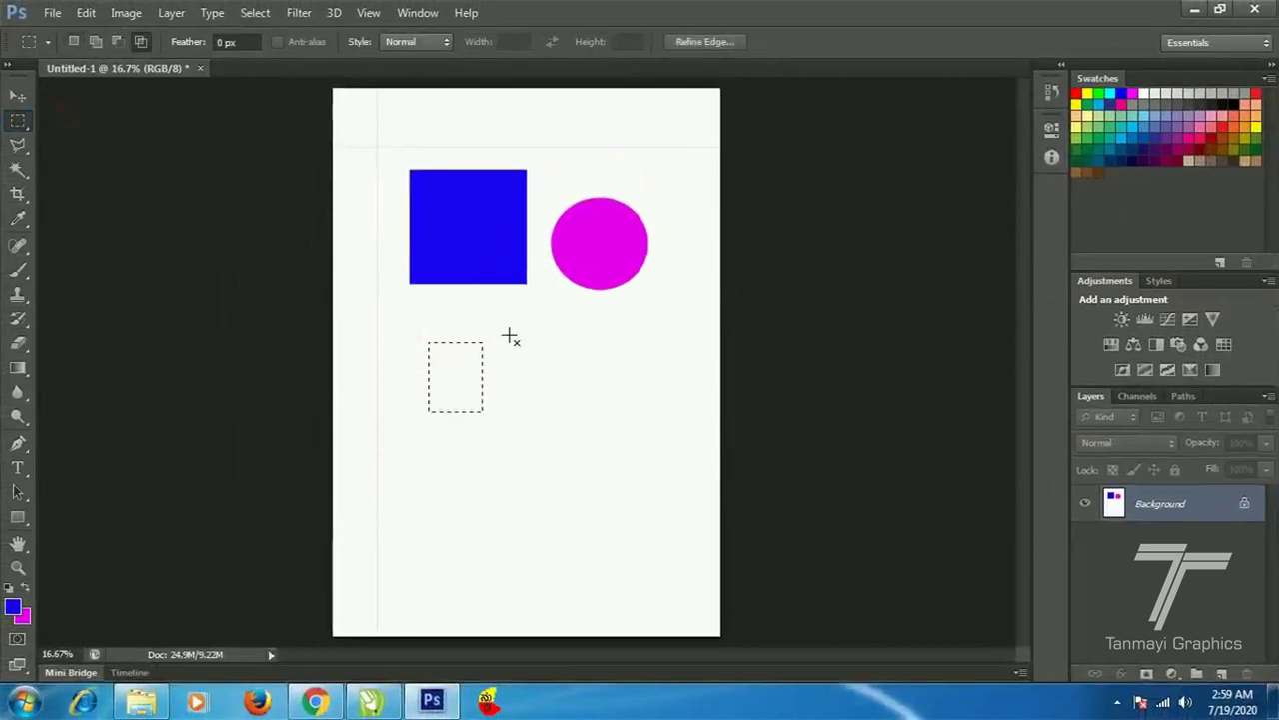
pyautogui.moveTo(509, 337); pyautogui.dragTo(580, 403)
pyautogui.click(585, 420)
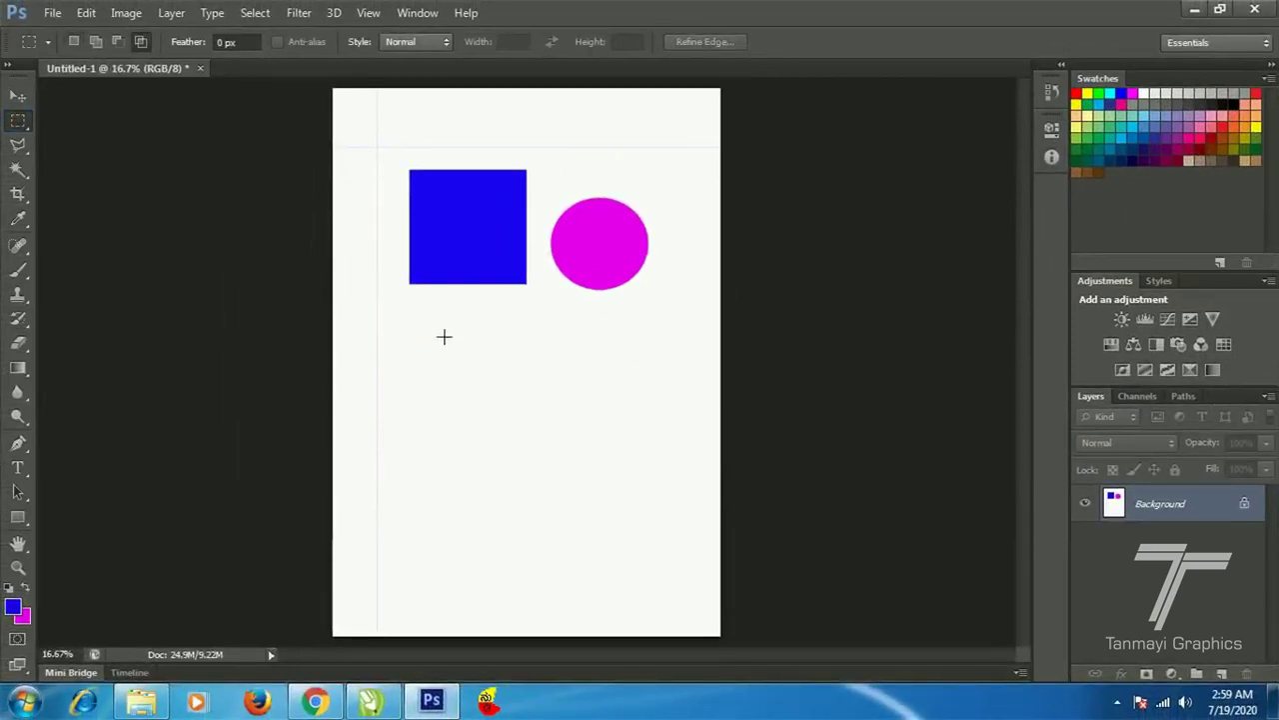
pyautogui.moveTo(444, 337); pyautogui.dragTo(549, 430)
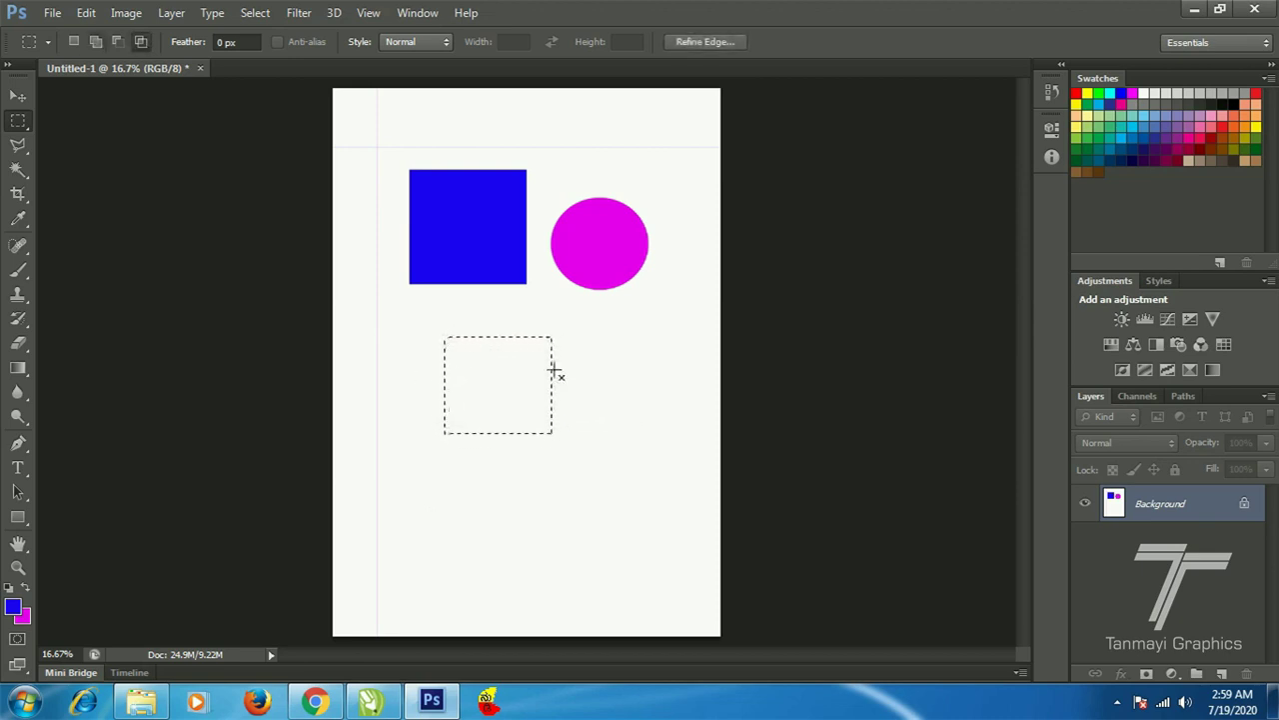
# - Add a circular Elliptical Marquee selection below the square one, fill both with foreground blue, and refill them with background magenta
pyautogui.rightClick(24, 125)
pyautogui.click(100, 133)
pyautogui.press('shift')
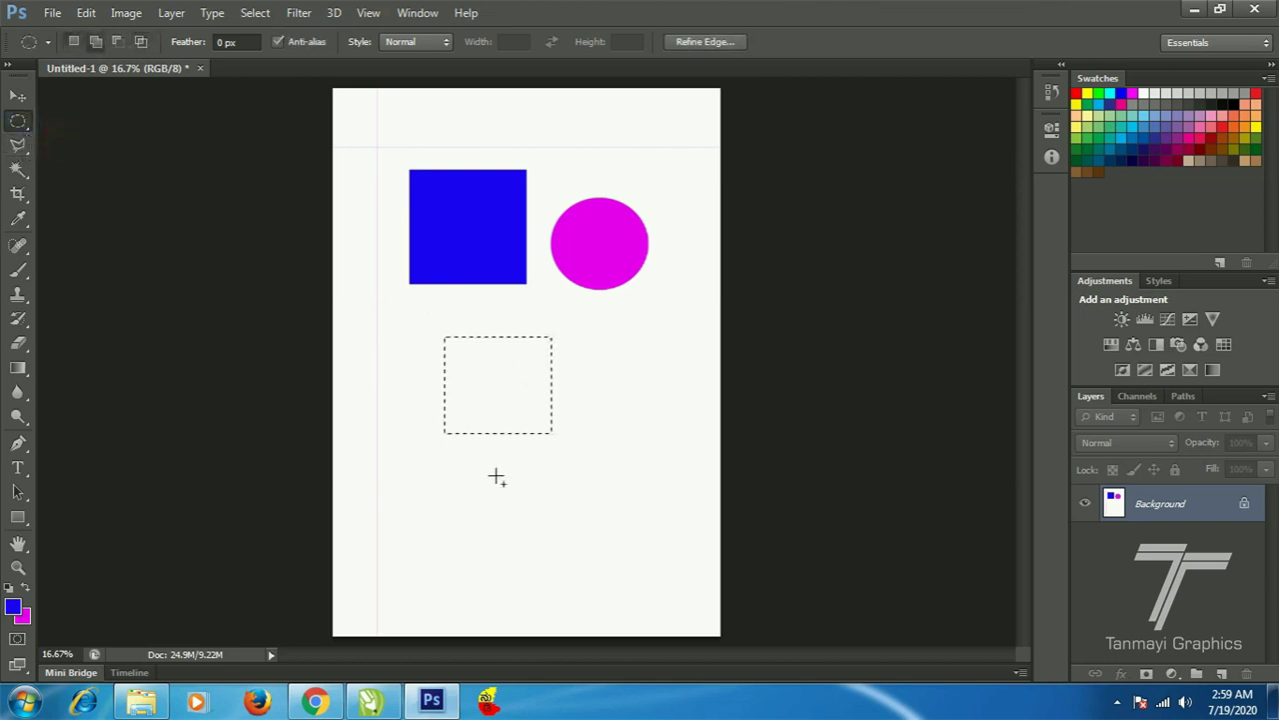
pyautogui.moveTo(534, 512); pyautogui.dragTo(591, 567)
pyautogui.press('shift')
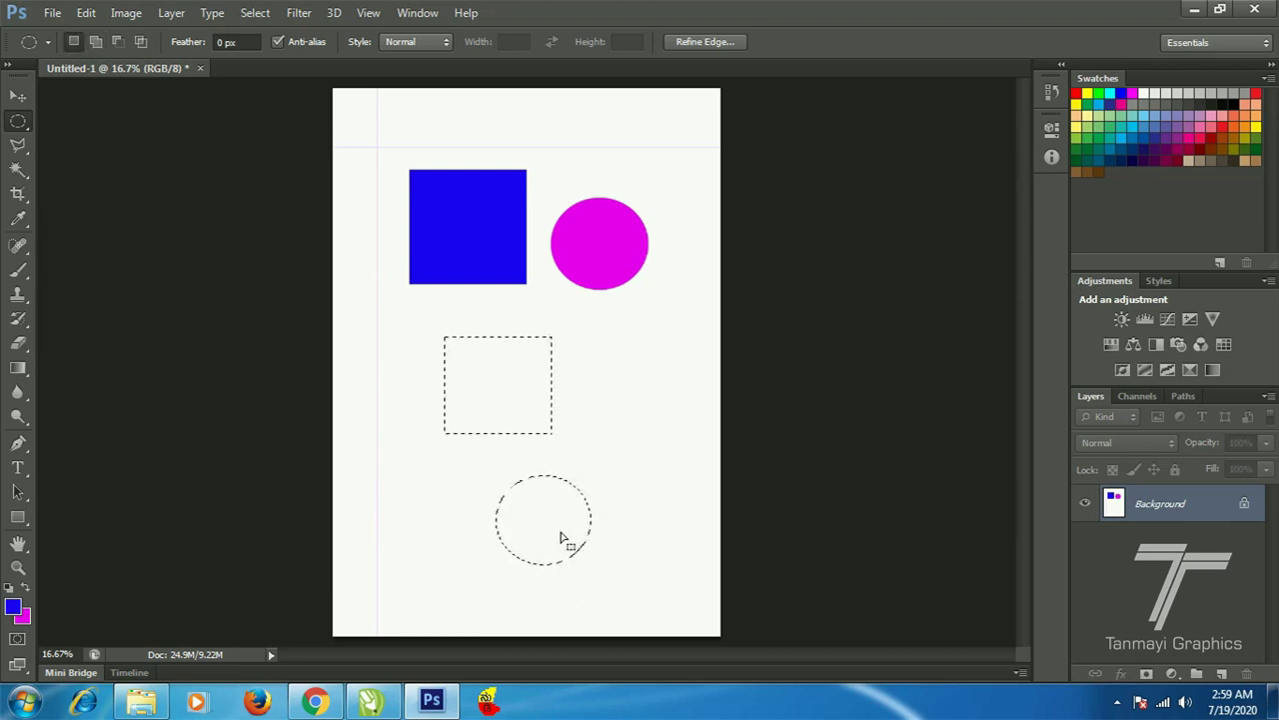
pyautogui.hotkey('alt', 'BackSpace')
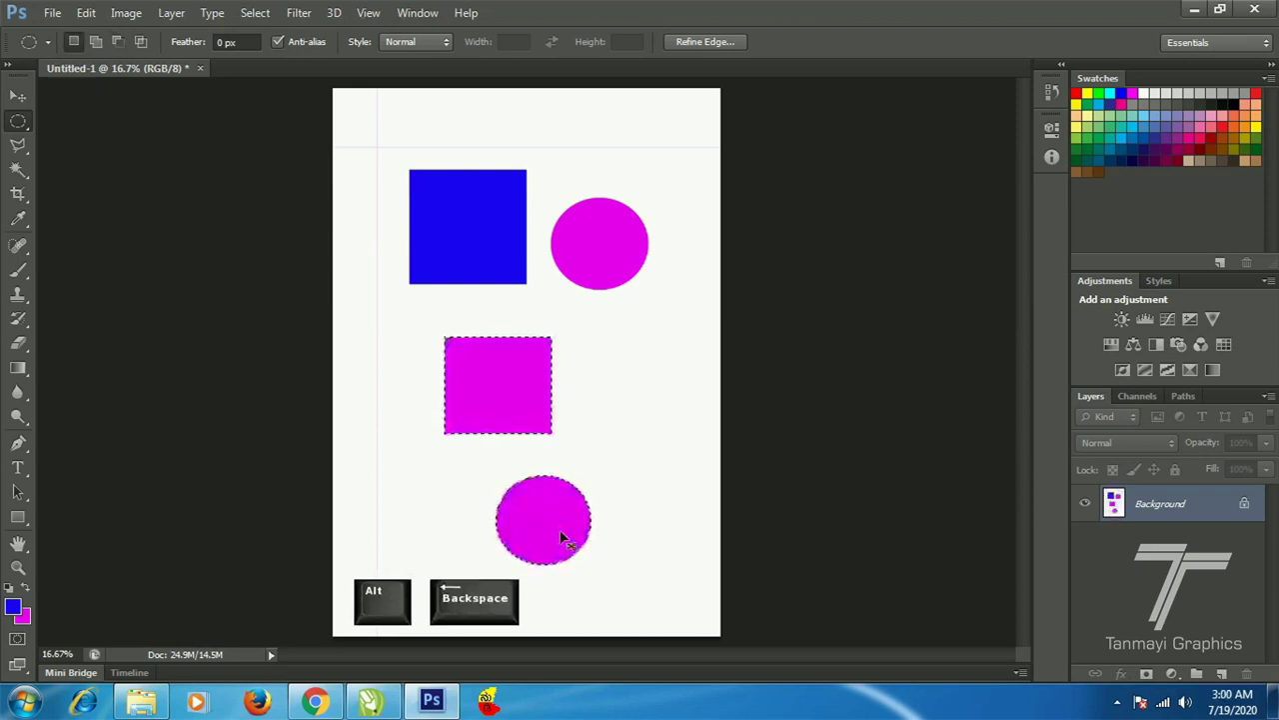
pyautogui.hotkey('ctrl', 'BackSpace')
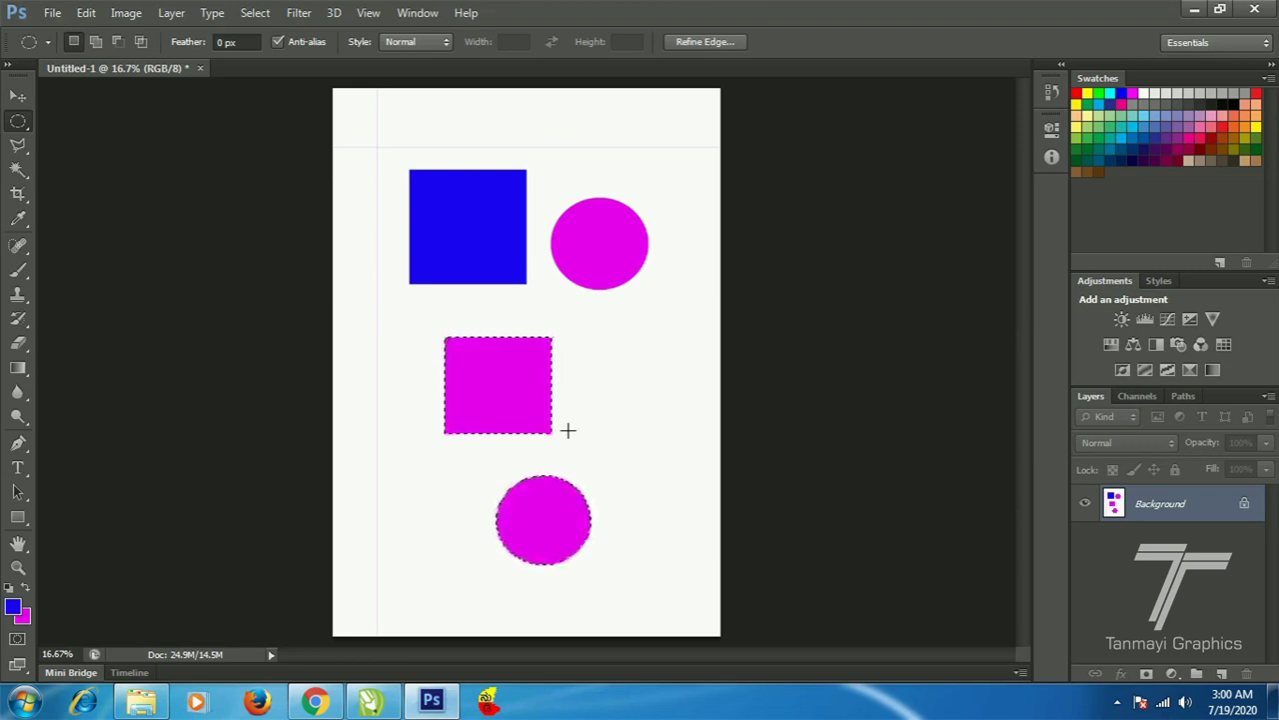
# - Zoom far out until the canvas is tiny, and zoom back in to 16.67%
pyautogui.hotkey('ctrl', '-')
pyautogui.hotkey('ctrl', '-')
pyautogui.hotkey('ctrl', '-')
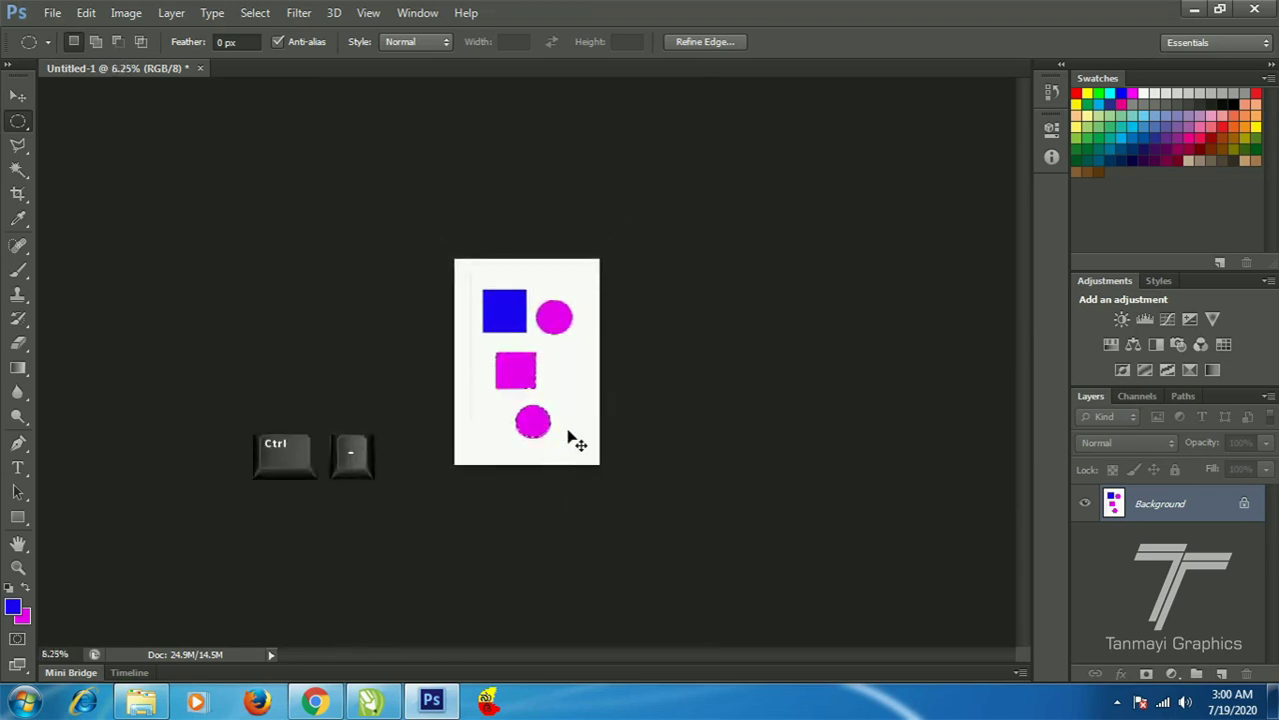
pyautogui.hotkey('ctrl', '-')
pyautogui.hotkey('ctrl', '-')
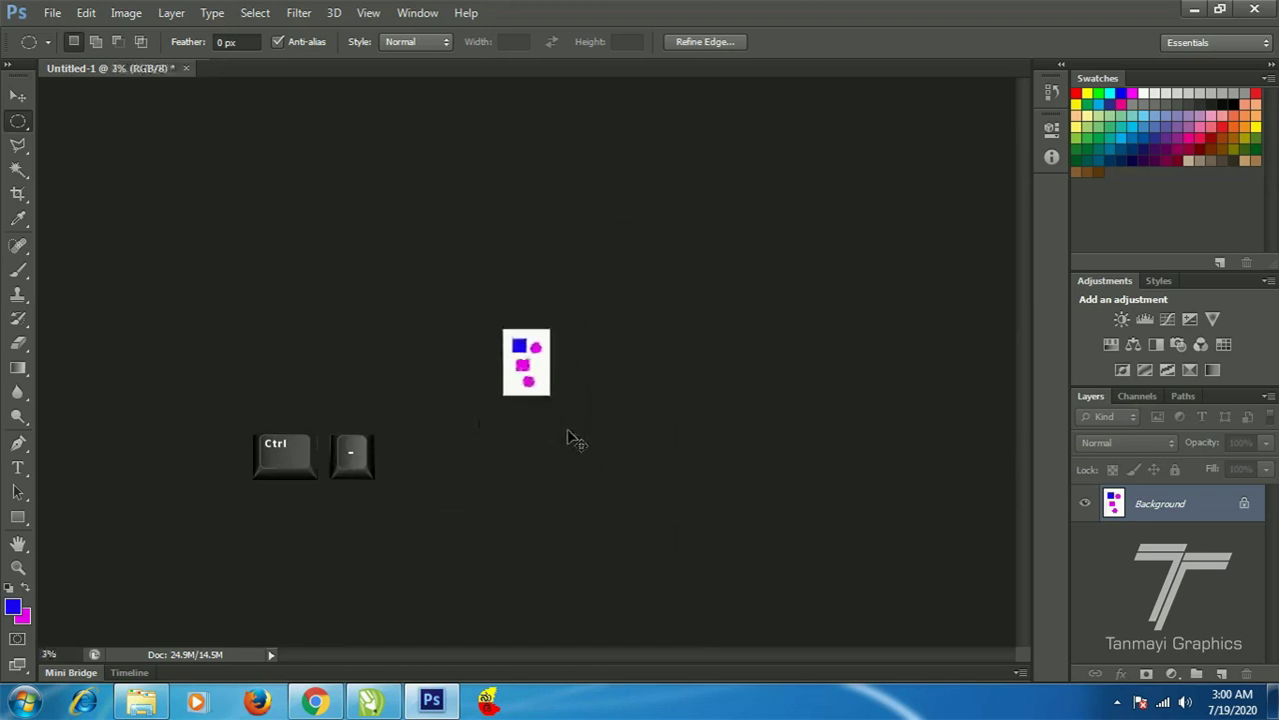
pyautogui.hotkey('ctrl', '-')
pyautogui.hotkey('ctrl', '+')
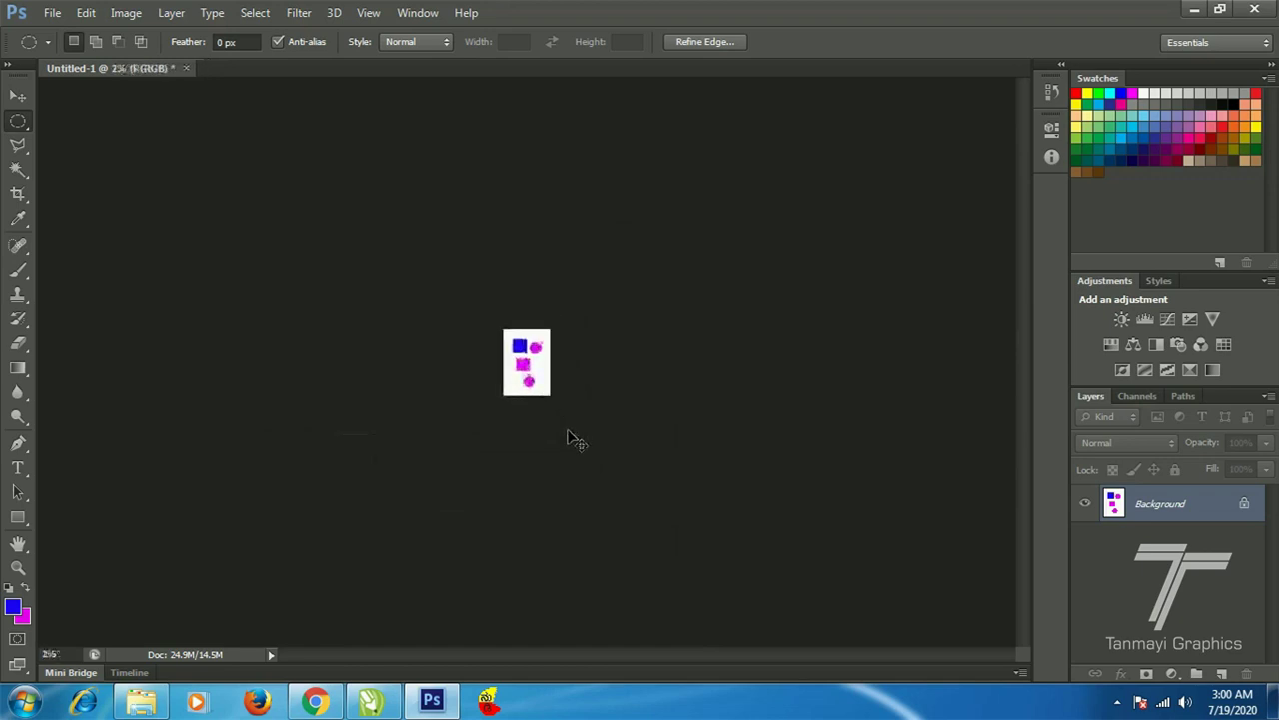
pyautogui.hotkey('ctrl', '+')
pyautogui.hotkey('ctrl', '+')
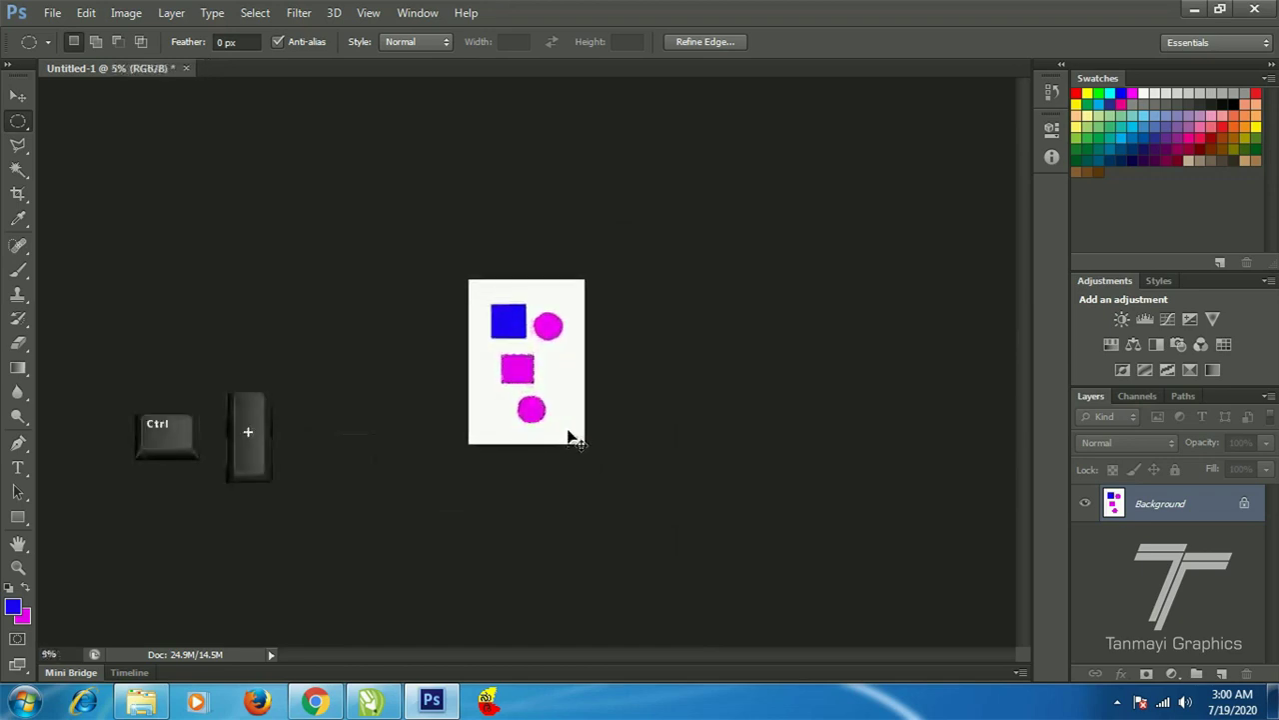
pyautogui.hotkey('ctrl', '+')
pyautogui.hotkey('ctrl', '+')
pyautogui.hotkey('ctrl', '+')
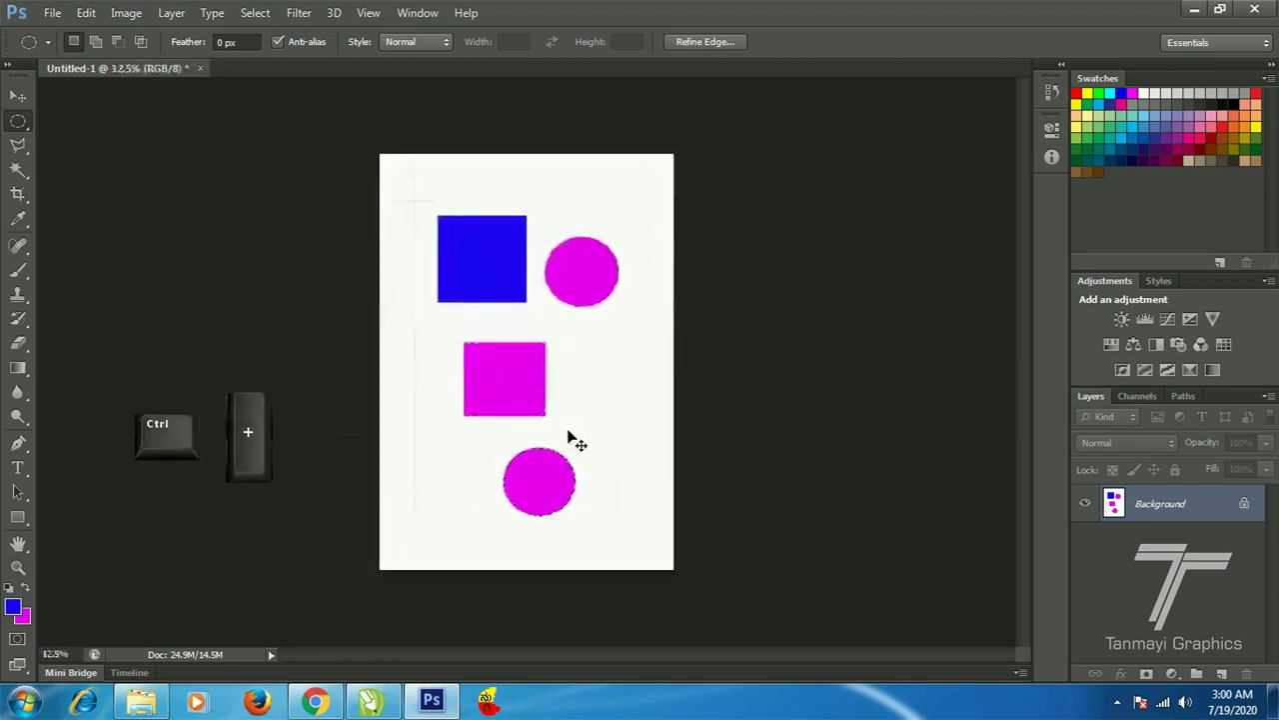
pyautogui.hotkey('ctrl', '+')
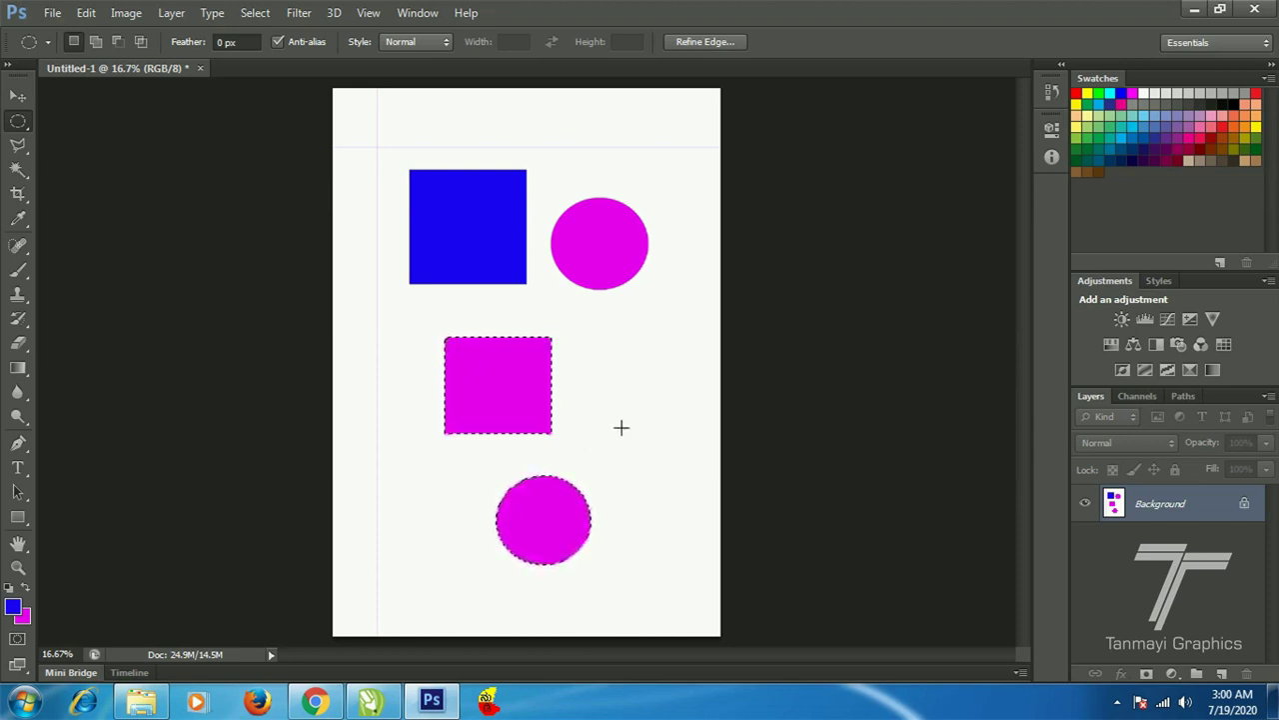
# - Step backward through the history until only the blue square remains on the canvas
pyautogui.hotkey('ctrl', 'alt', 'z')
pyautogui.hotkey('ctrl', 'alt', 'z')
pyautogui.hotkey('ctrl', 'alt', 'z')
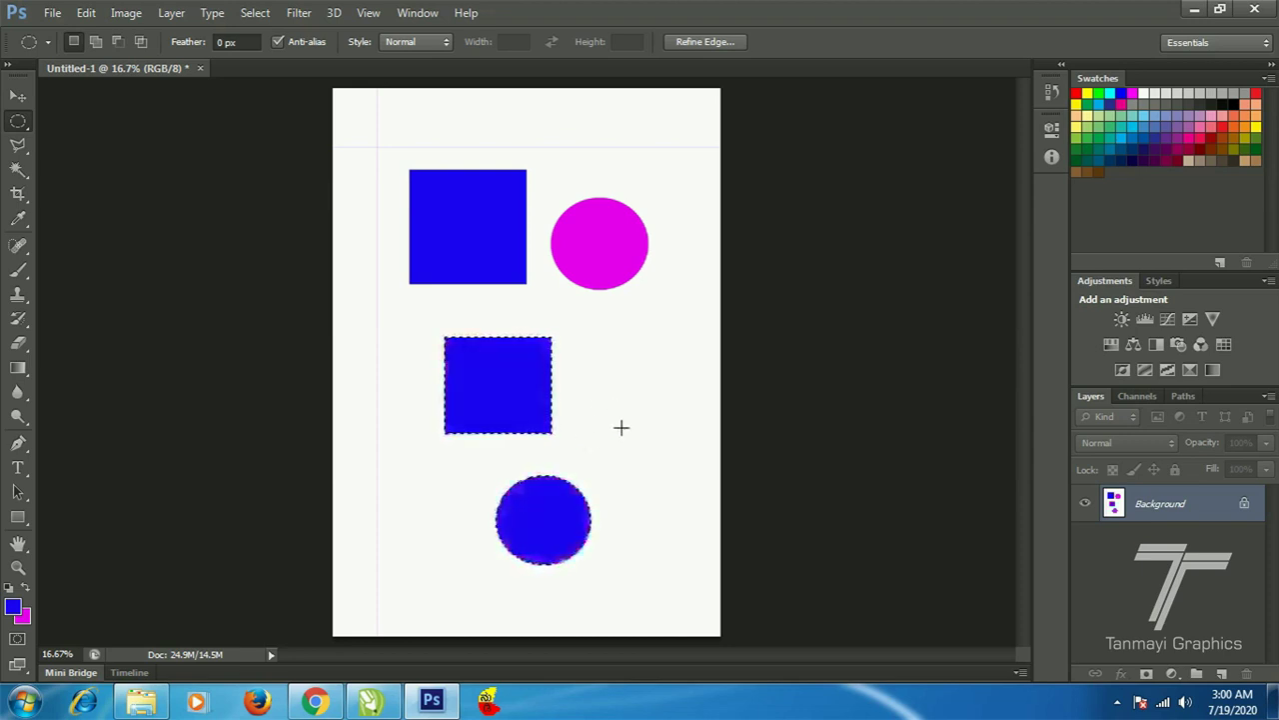
pyautogui.hotkey('ctrl', 'alt', 'z')
pyautogui.hotkey('ctrl', 'alt', 'z')
pyautogui.hotkey('ctrl', 'alt', 'z')
pyautogui.hotkey('ctrl', 'alt', 'z')
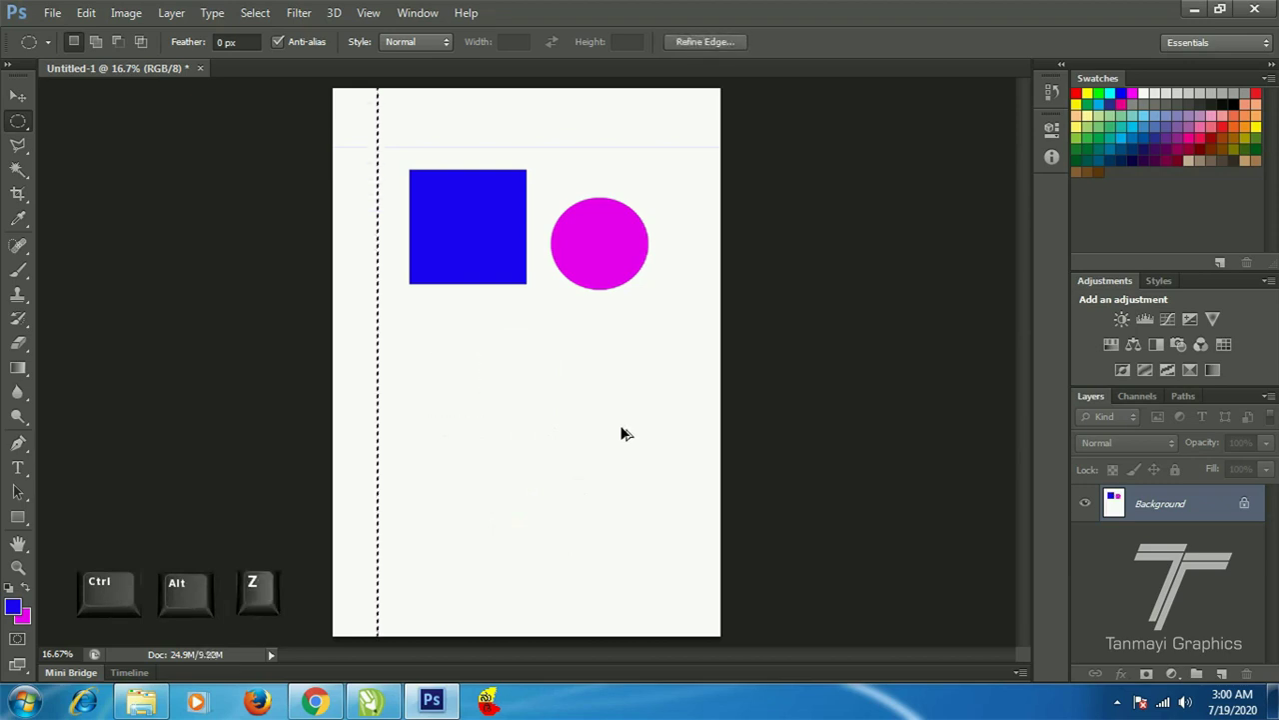
pyautogui.hotkey('ctrl', 'alt', 'z')
pyautogui.hotkey('ctrl', 'alt', 'z')
pyautogui.hotkey('ctrl', 'alt', 'z')
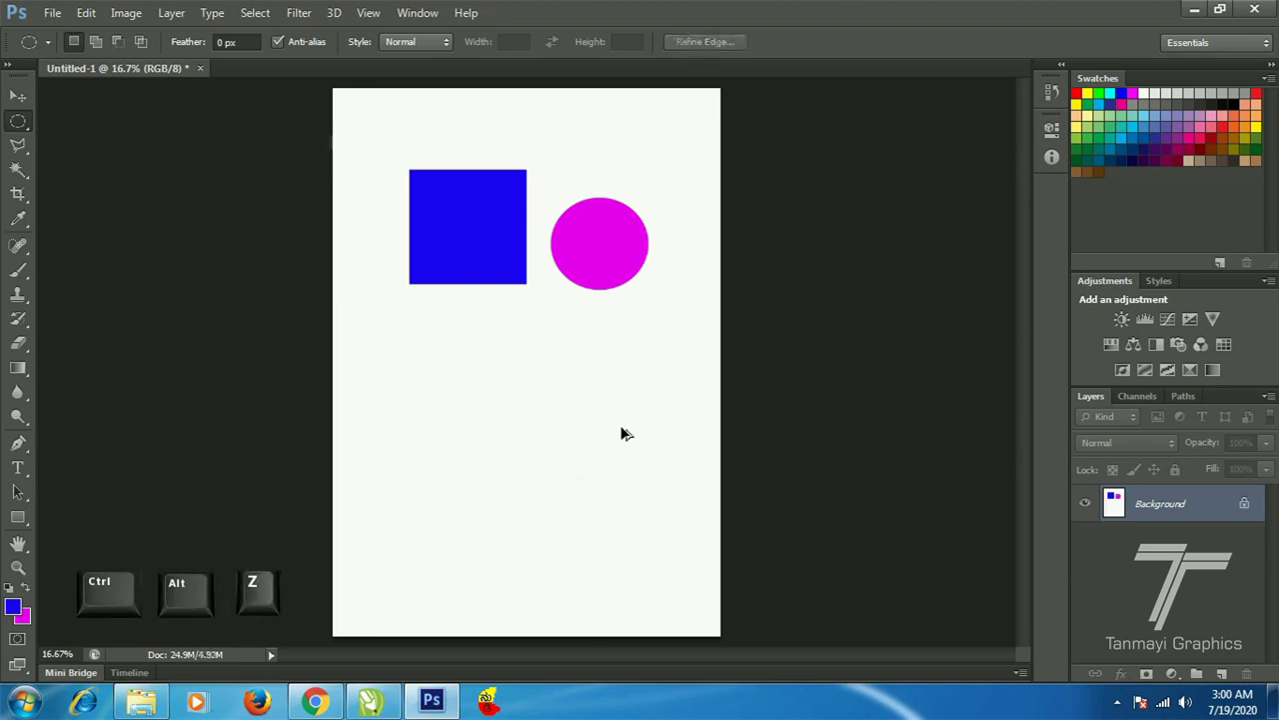
pyautogui.hotkey('ctrl', 'alt', 'z')
pyautogui.hotkey('ctrl', 'alt', 'z')
pyautogui.hotkey('ctrl', 'alt', 'z')
pyautogui.hotkey('ctrl', 'alt', 'z')
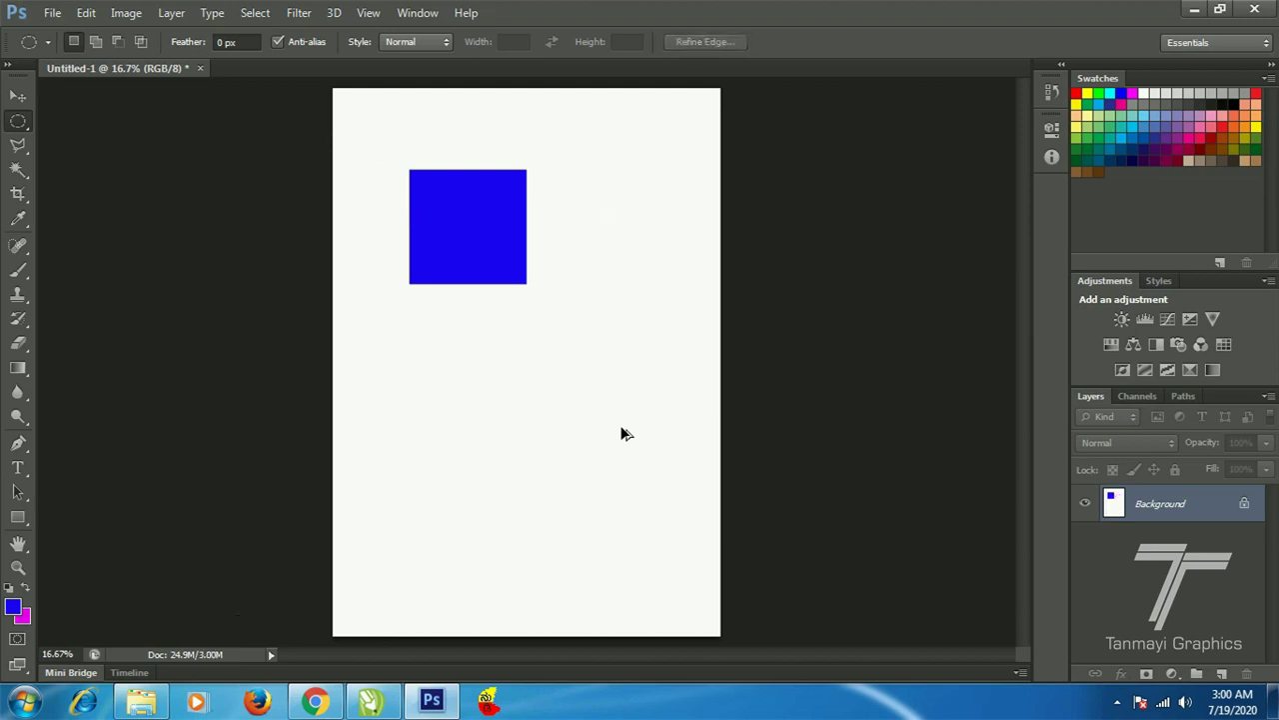
# - Step forward through the history to restore the lines, circles and lower square with magenta fills, and step back and forward once more
pyautogui.hotkey('ctrl', 'shift', 'z')
pyautogui.hotkey('ctrl', 'shift', 'z')
pyautogui.hotkey('ctrl', 'shift', 'z')
pyautogui.hotkey('ctrl', 'shift', 'z')
pyautogui.hotkey('ctrl', 'shift', 'z')
pyautogui.hotkey('ctrl', 'shift', 'z')
pyautogui.hotkey('ctrl', 'shift', 'z')
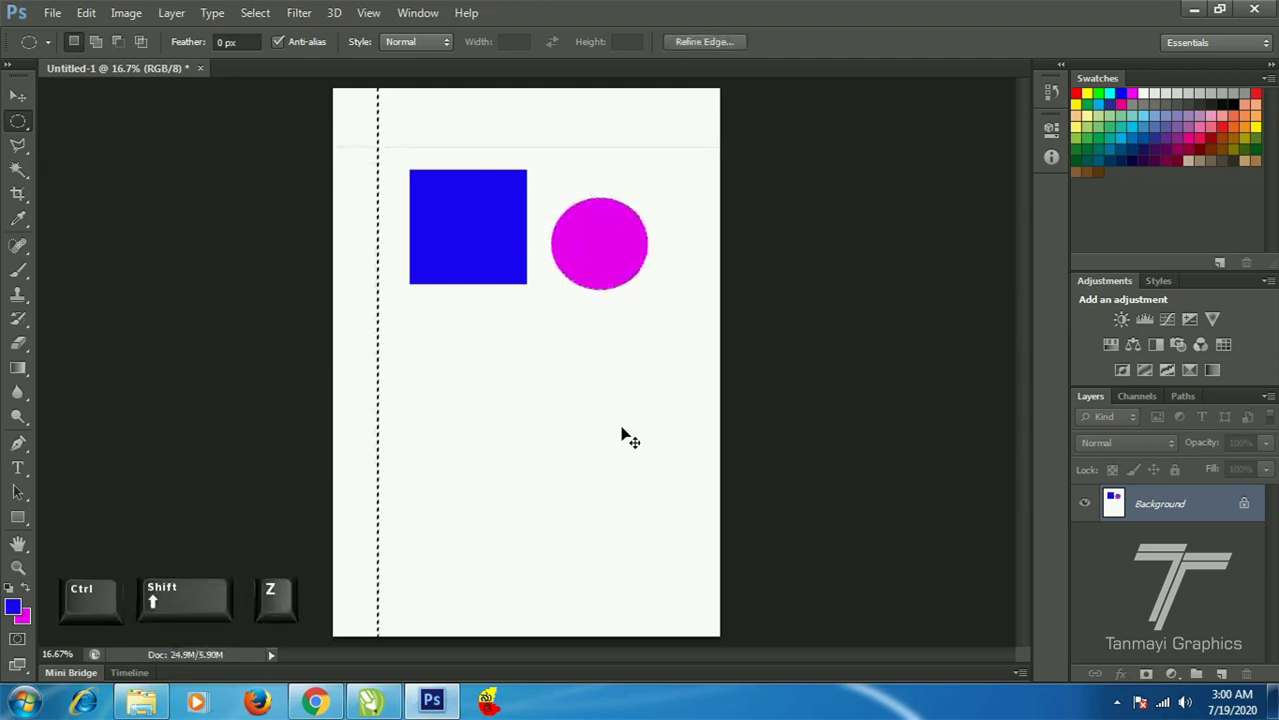
pyautogui.hotkey('ctrl', 'shift', 'z')
pyautogui.hotkey('ctrl', 'shift', 'z')
pyautogui.hotkey('ctrl', 'shift', 'z')
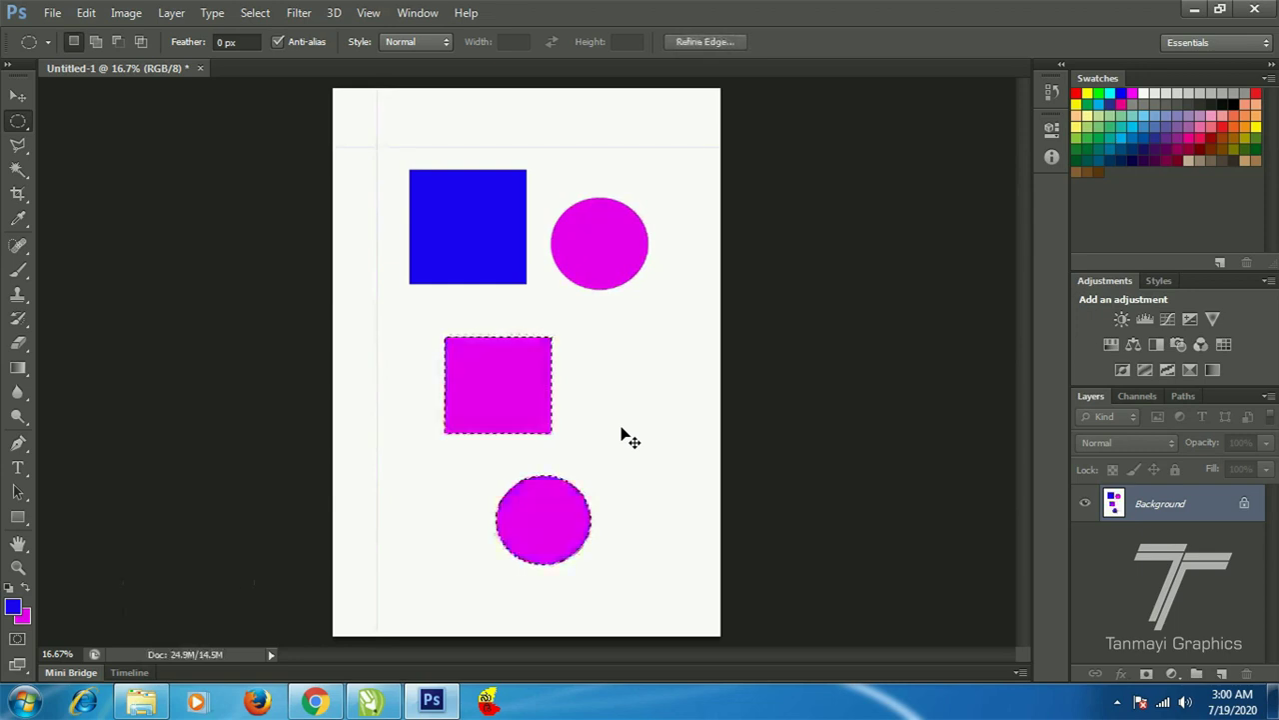
pyautogui.hotkey('ctrl', 'alt', 'z')
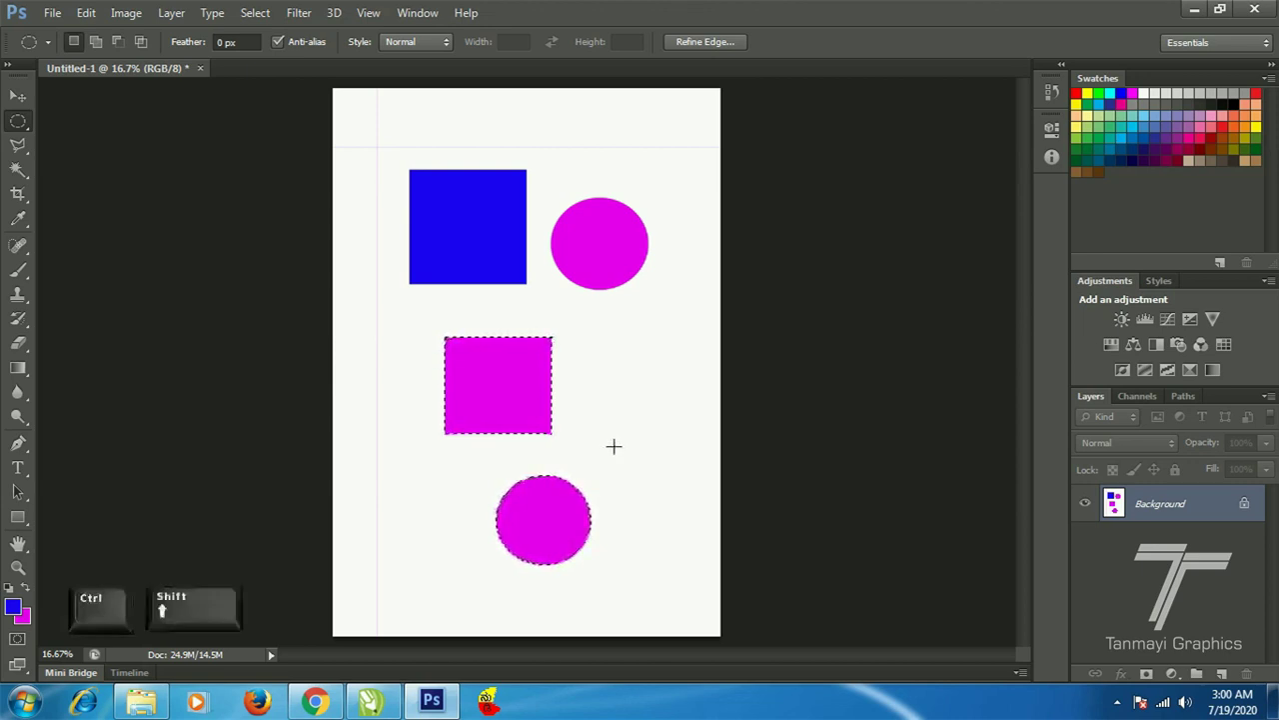
pyautogui.hotkey('ctrl', 'shift', 'z')
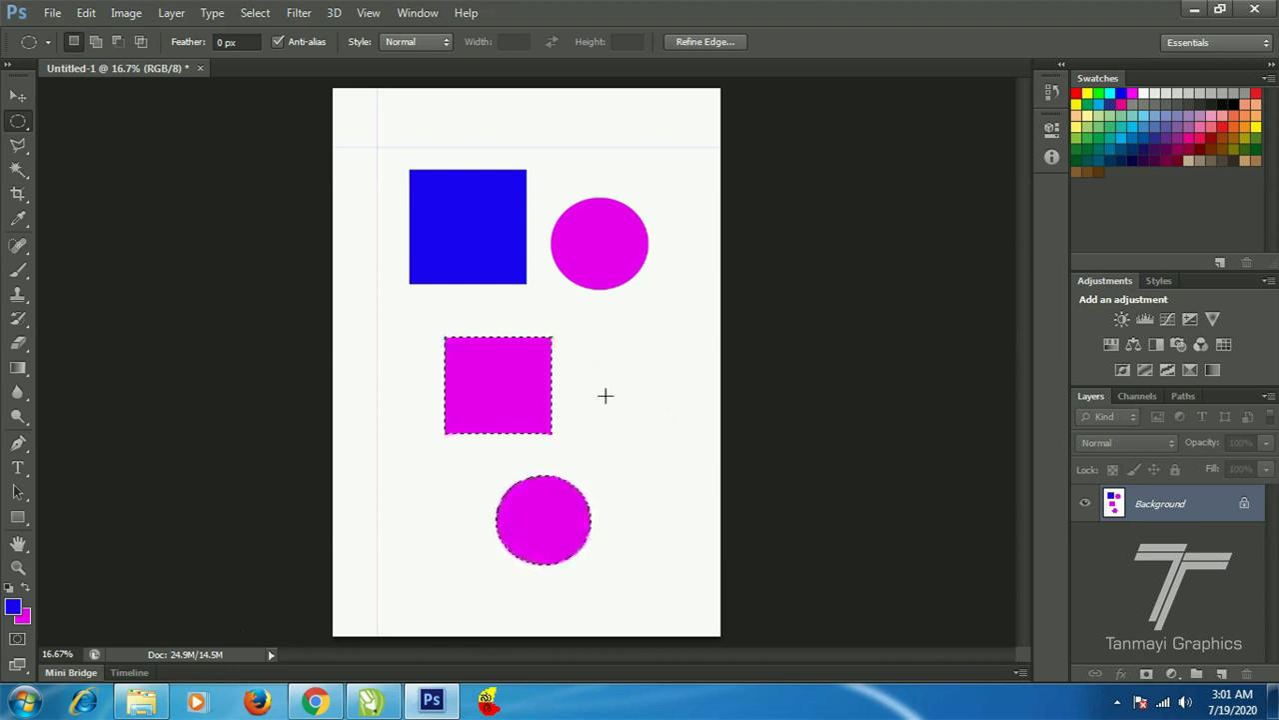
# - Create a new International Paper A4 document, 210 x 297 mm at 300 pixels/inch, in RGB Color with a white background
pyautogui.click(50, 12)
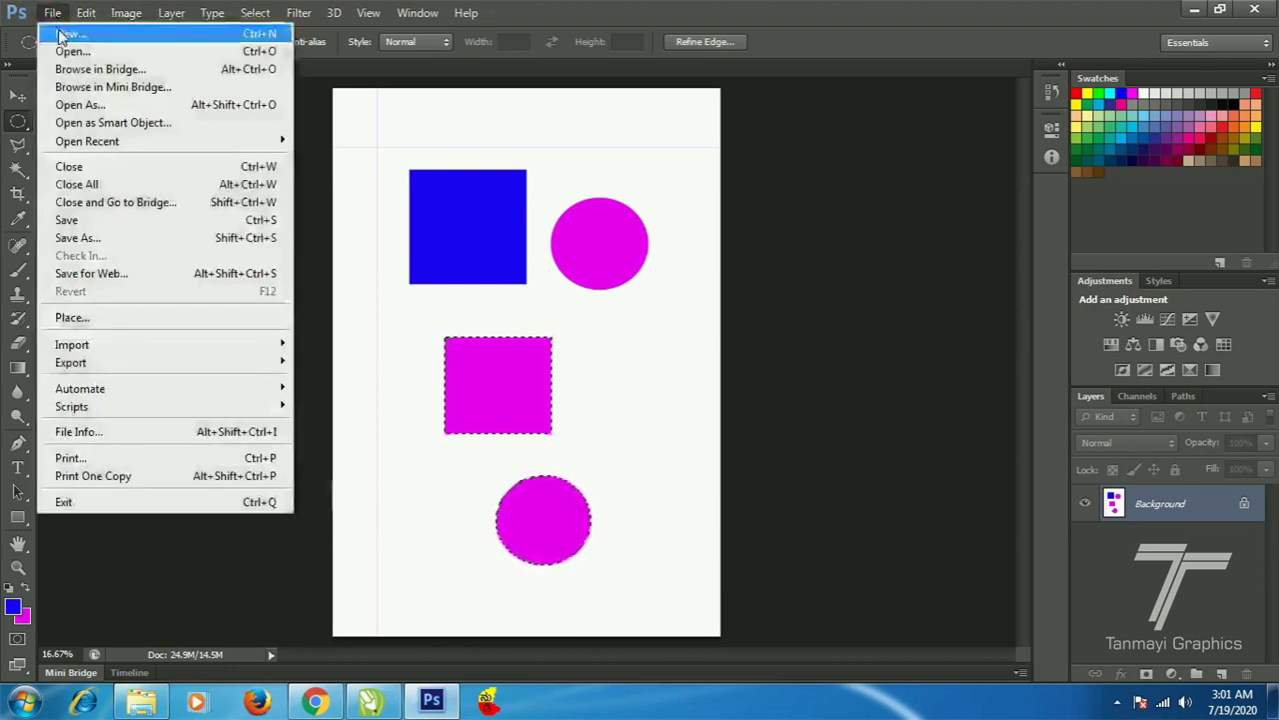
pyautogui.click(49, 31)
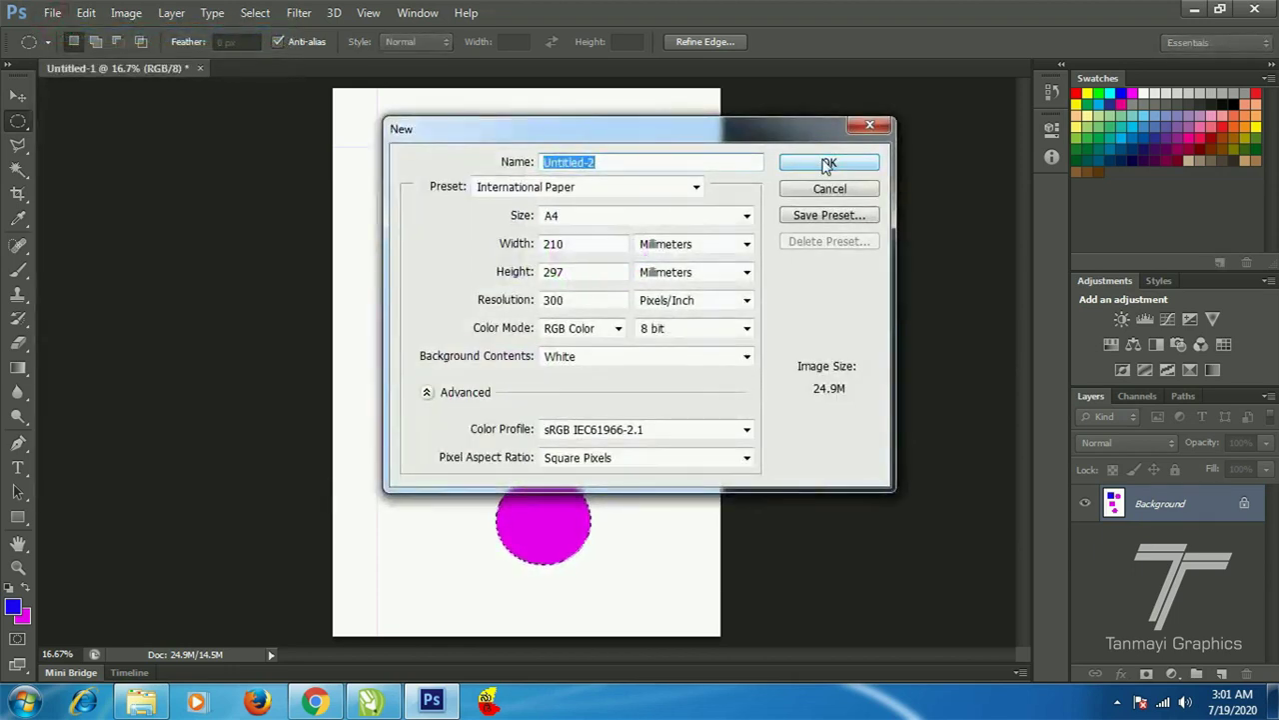
pyautogui.click(827, 165)
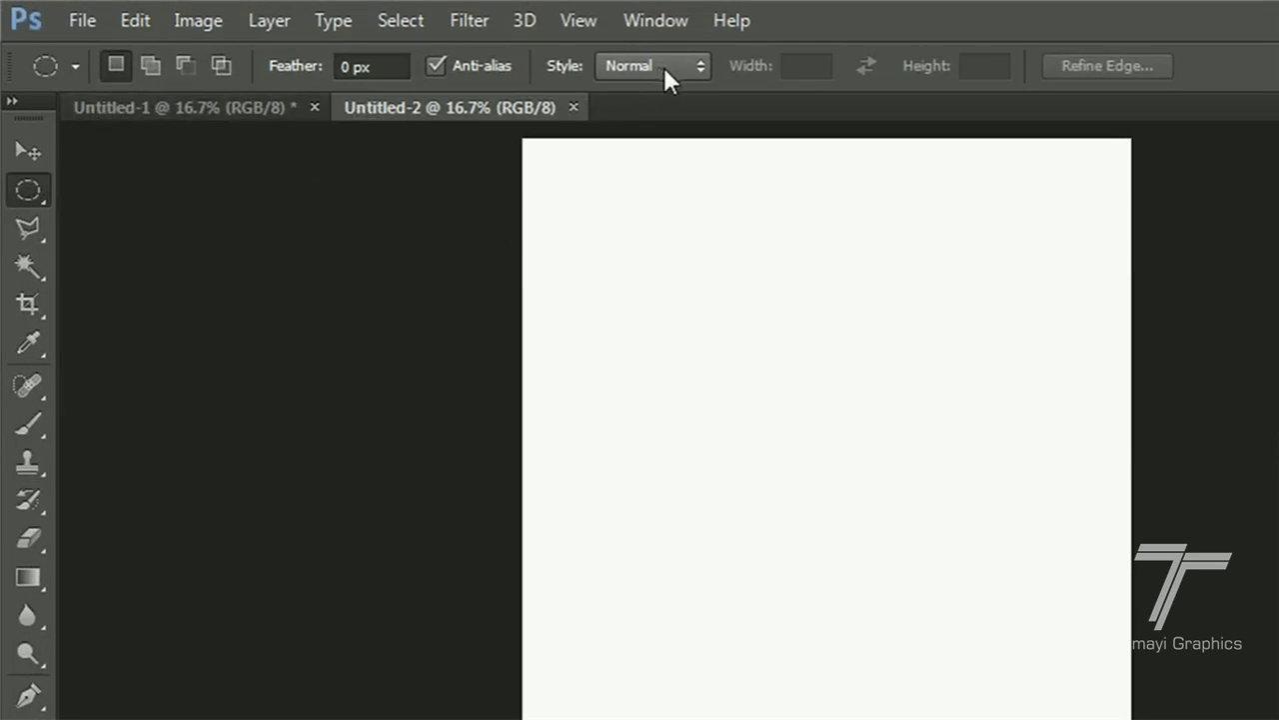
# - Switch to the Rectangular Marquee tool and try several freely sized rectangular selections in Normal style, clearing them from the canvas
pyautogui.click(664, 67)
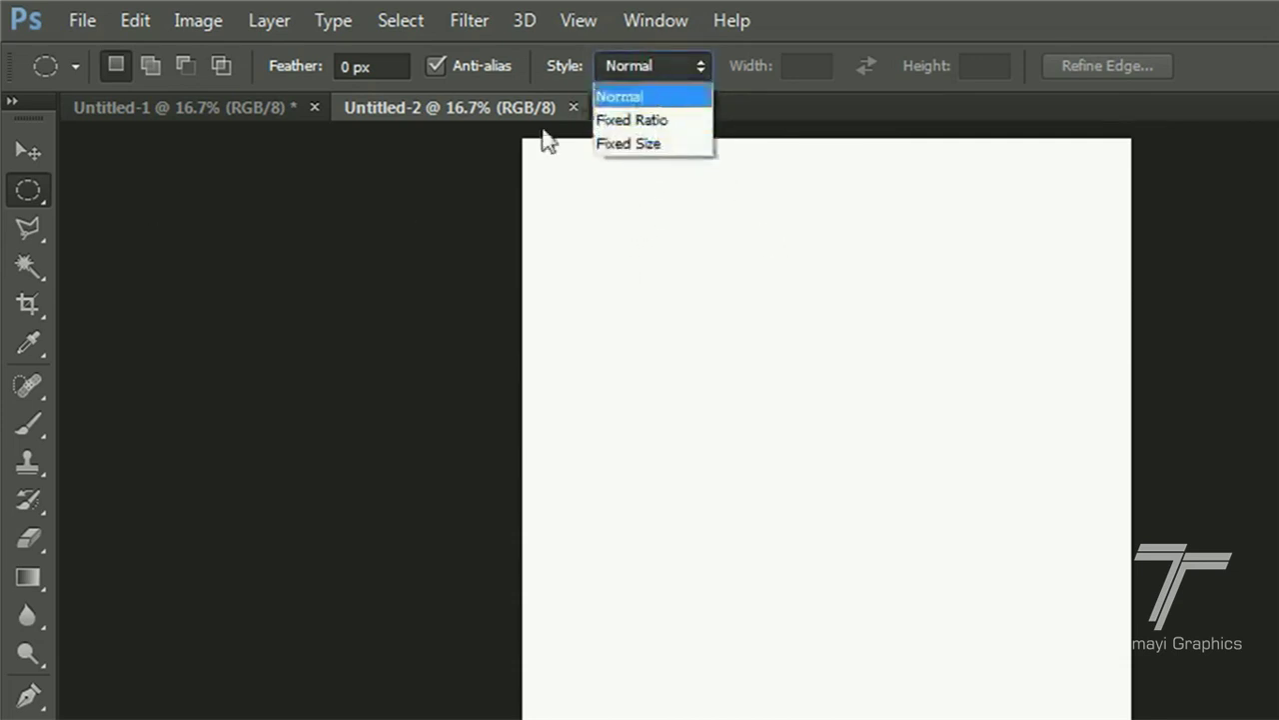
pyautogui.click(30, 186)
pyautogui.rightClick(30, 186)
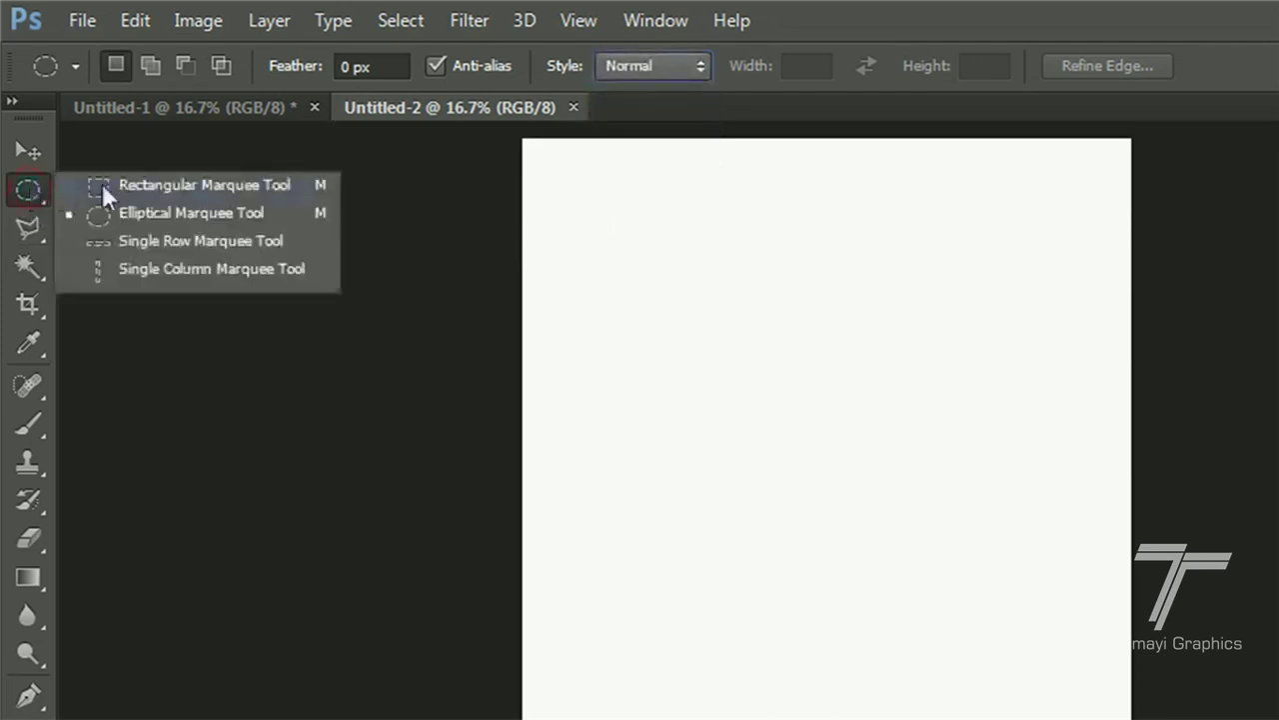
pyautogui.click(102, 183)
pyautogui.moveTo(639, 228); pyautogui.dragTo(756, 330)
pyautogui.click(794, 238)
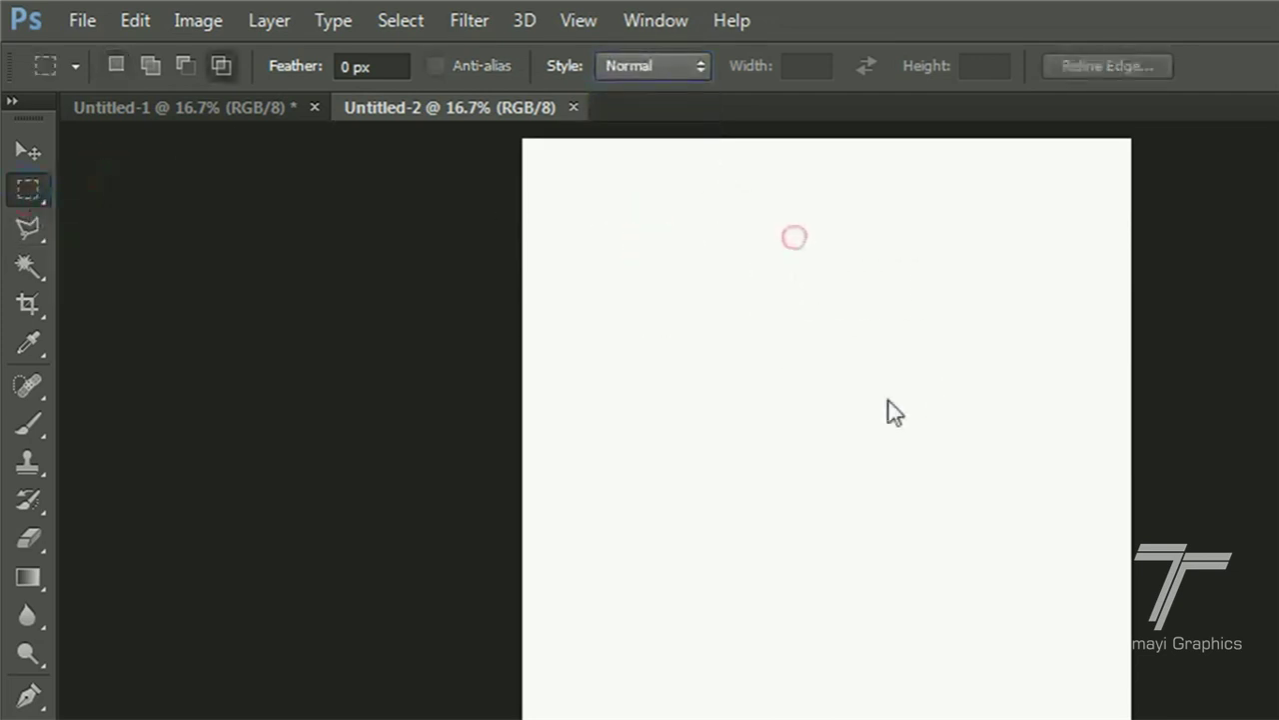
pyautogui.moveTo(649, 337); pyautogui.dragTo(803, 465)
pyautogui.moveTo(751, 243); pyautogui.dragTo(916, 337)
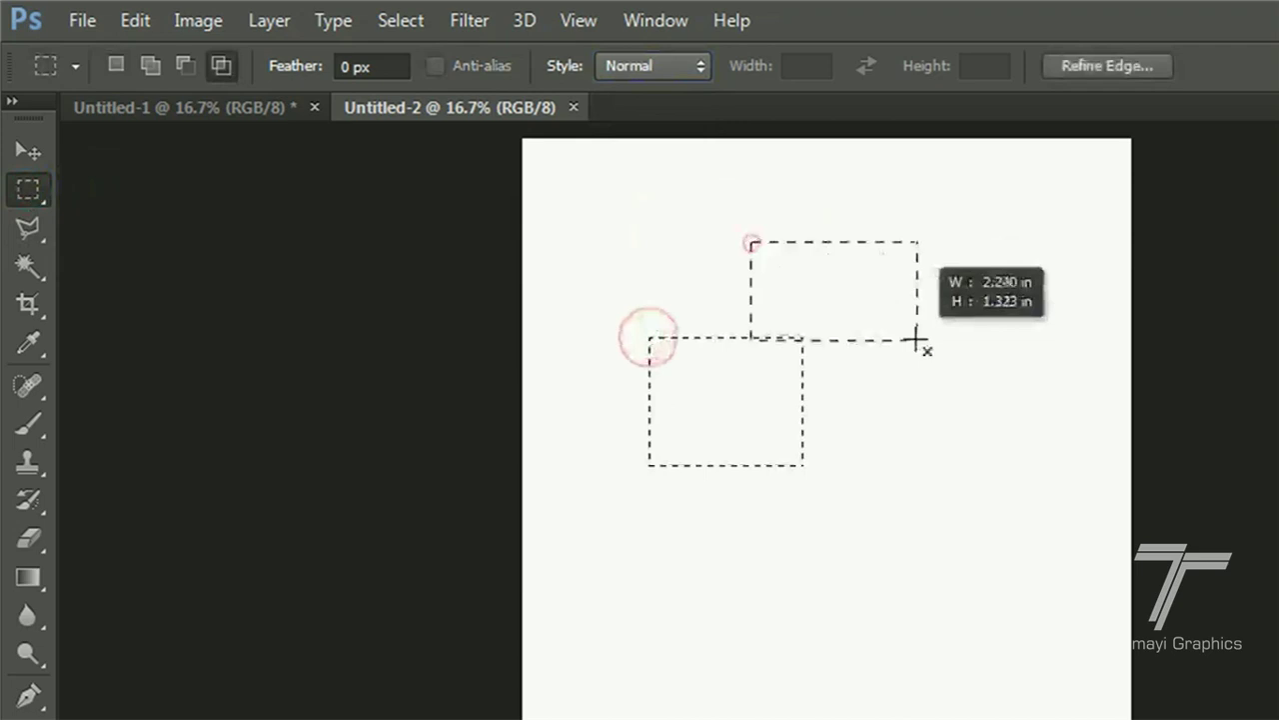
pyautogui.click(1009, 341)
pyautogui.moveTo(677, 311); pyautogui.dragTo(836, 454)
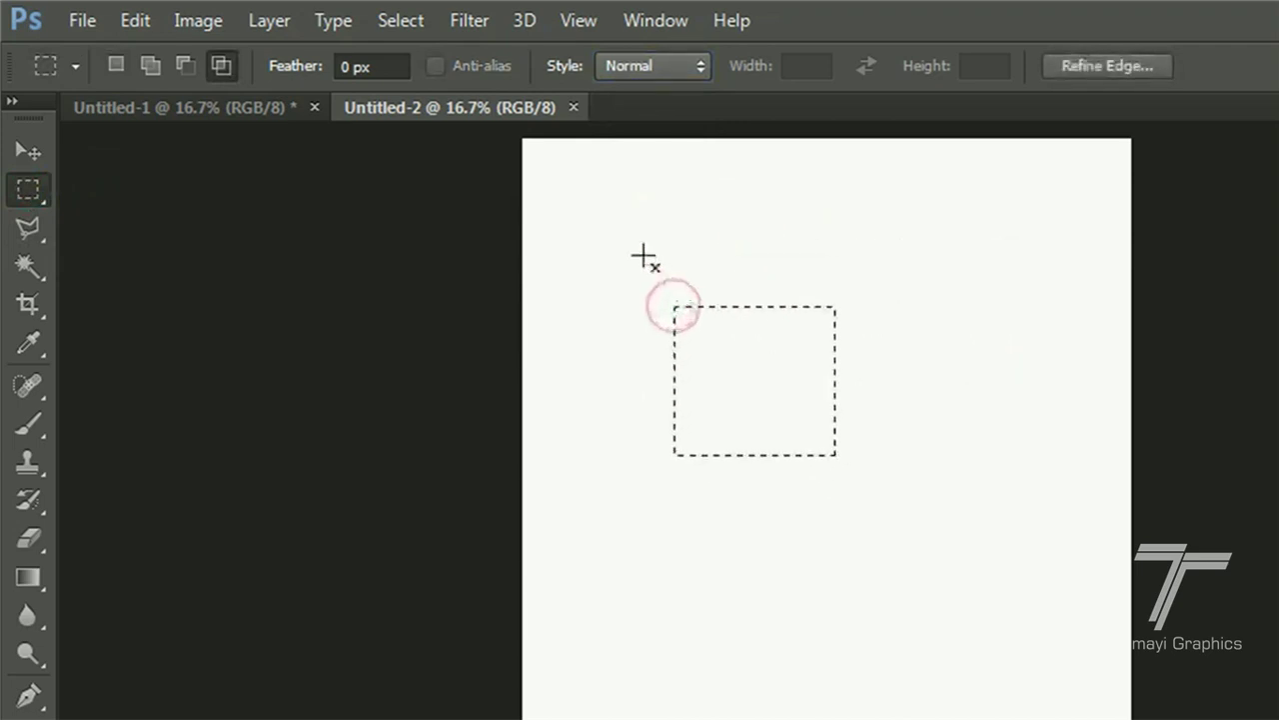
pyautogui.click(604, 220)
# - Set the marquee style to Fixed Ratio with width 6 and height 2, and draw a selection on the upper canvas
pyautogui.click(676, 66)
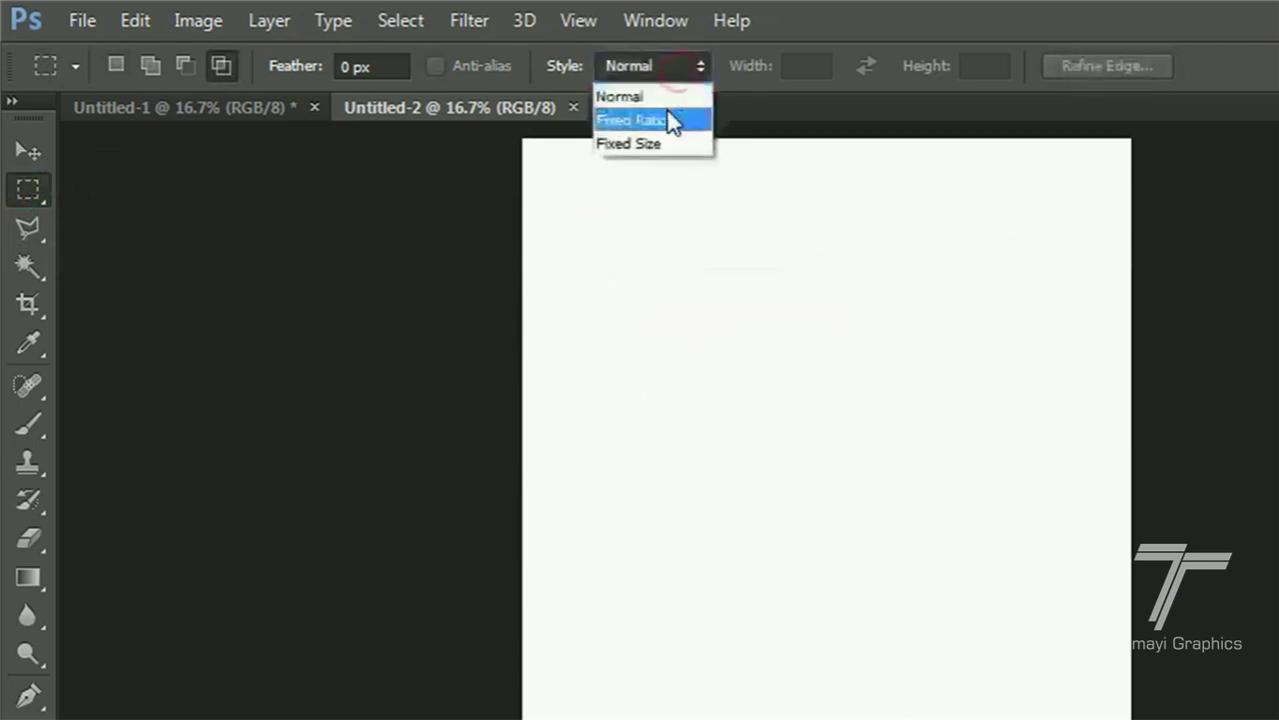
pyautogui.click(666, 112)
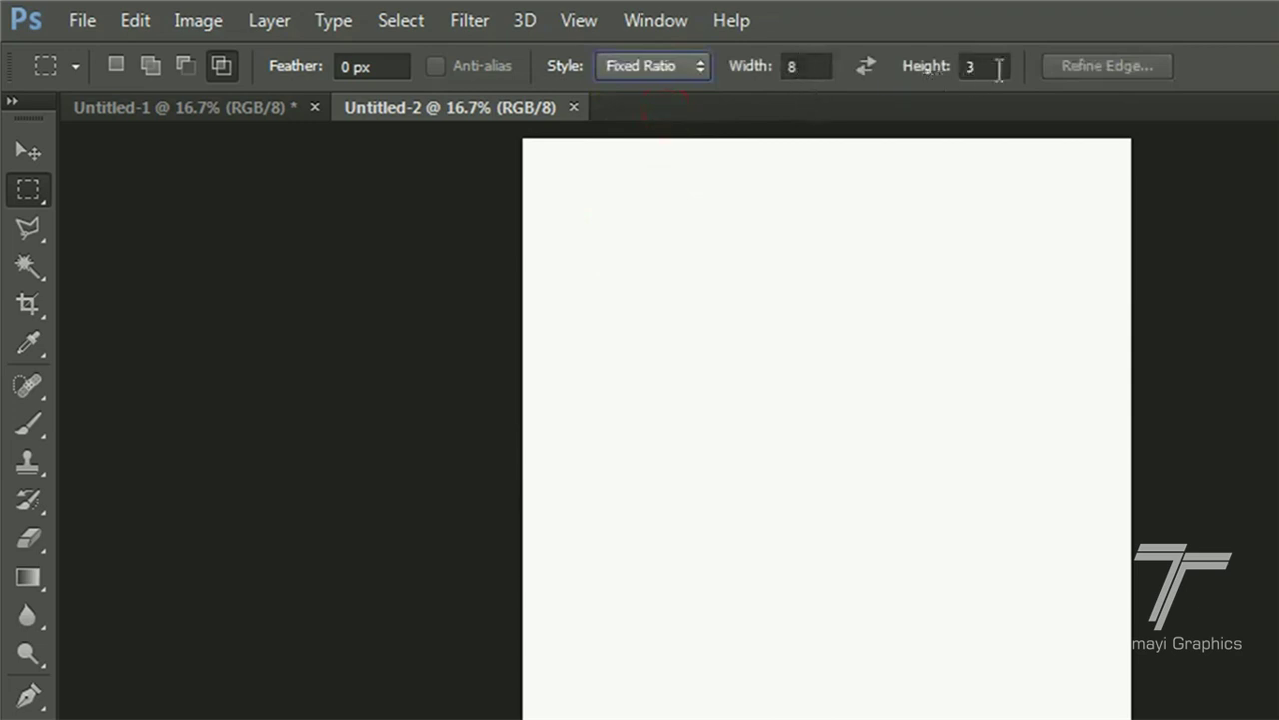
pyautogui.click(822, 65)
pyautogui.write('6')
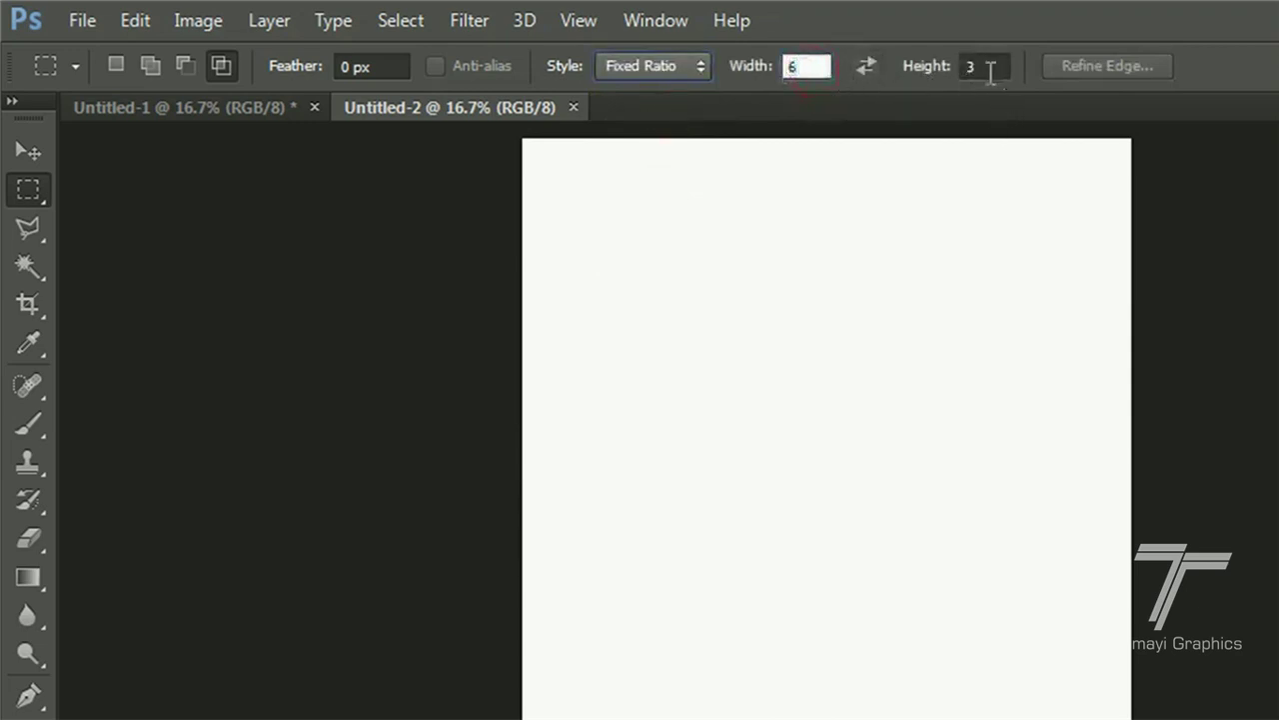
pyautogui.press('Tab')
pyautogui.write('2')
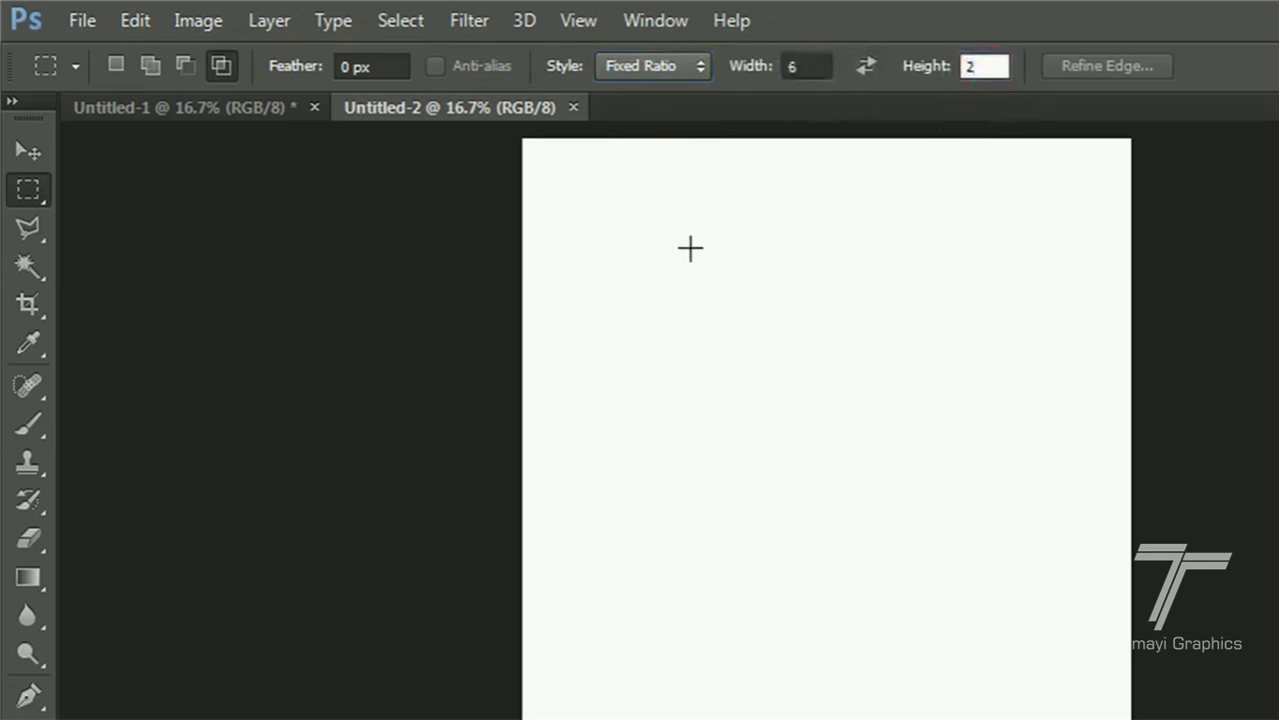
pyautogui.moveTo(690, 248); pyautogui.dragTo(917, 362)
pyautogui.moveTo(931, 368); pyautogui.dragTo(943, 371)
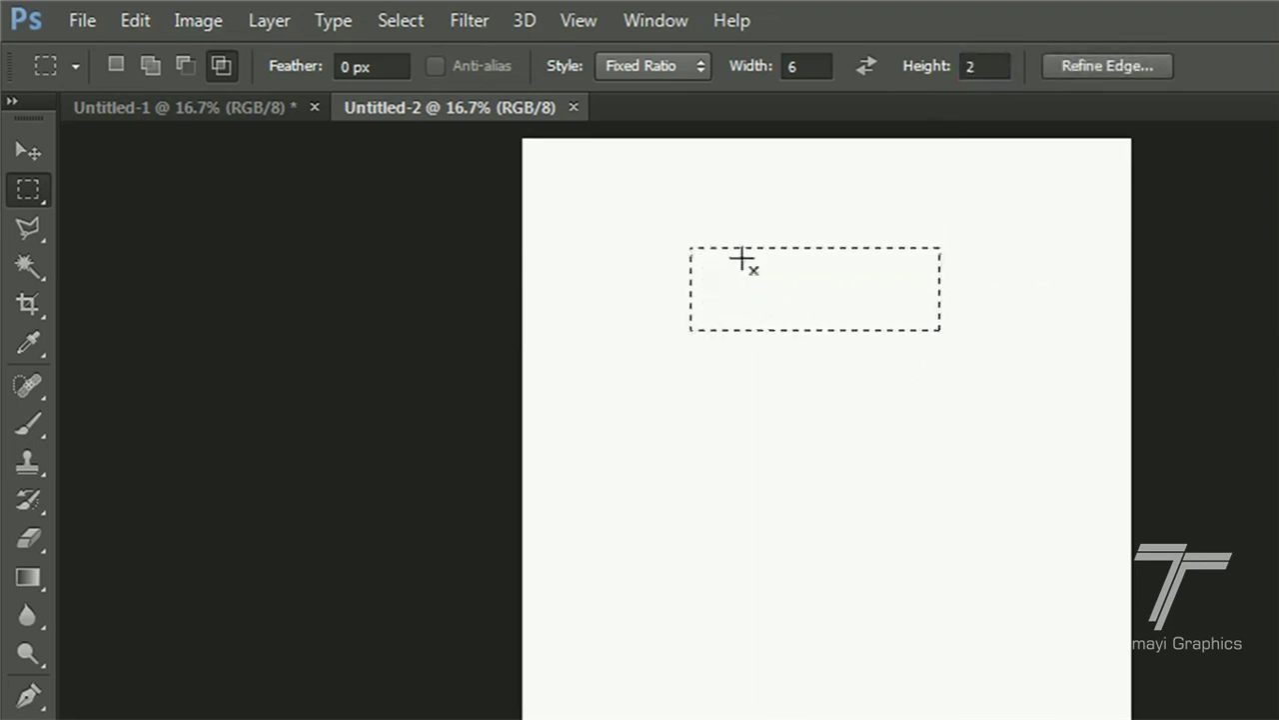
# - Set the marquee style to Fixed Size at 500 px wide and 400 px high, place one selection, and deselect it
pyautogui.click(682, 70)
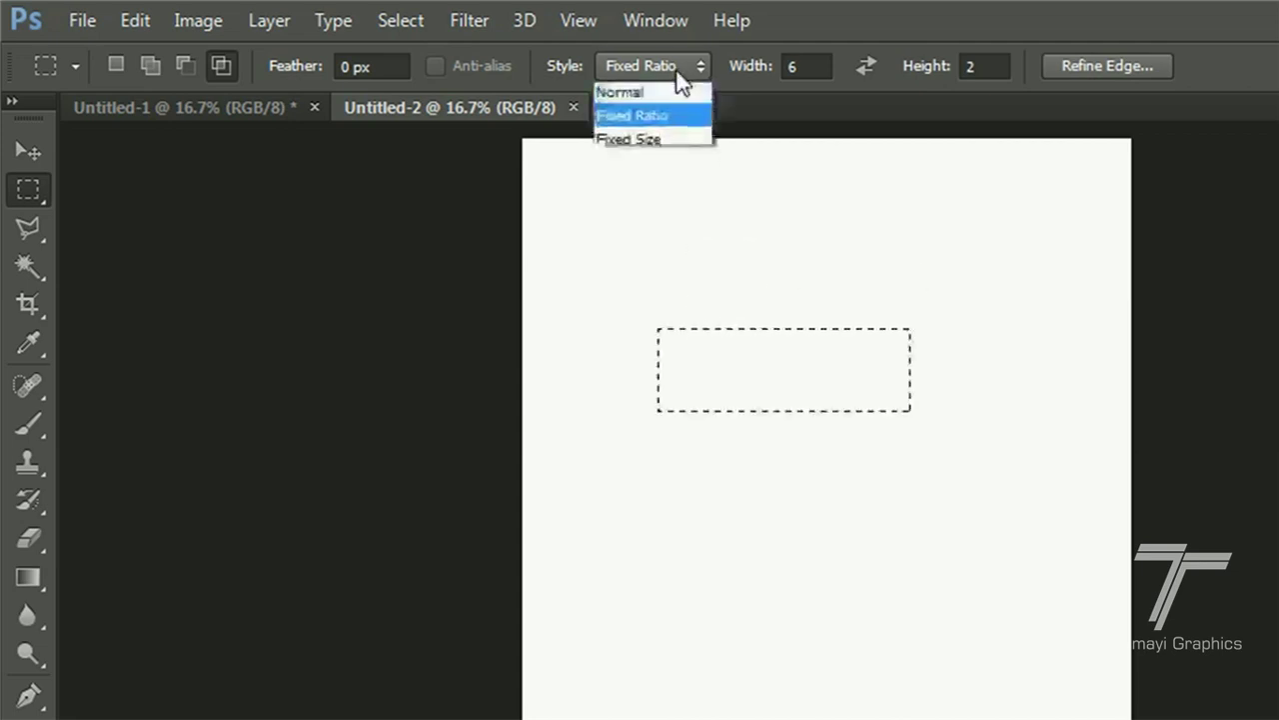
pyautogui.click(673, 138)
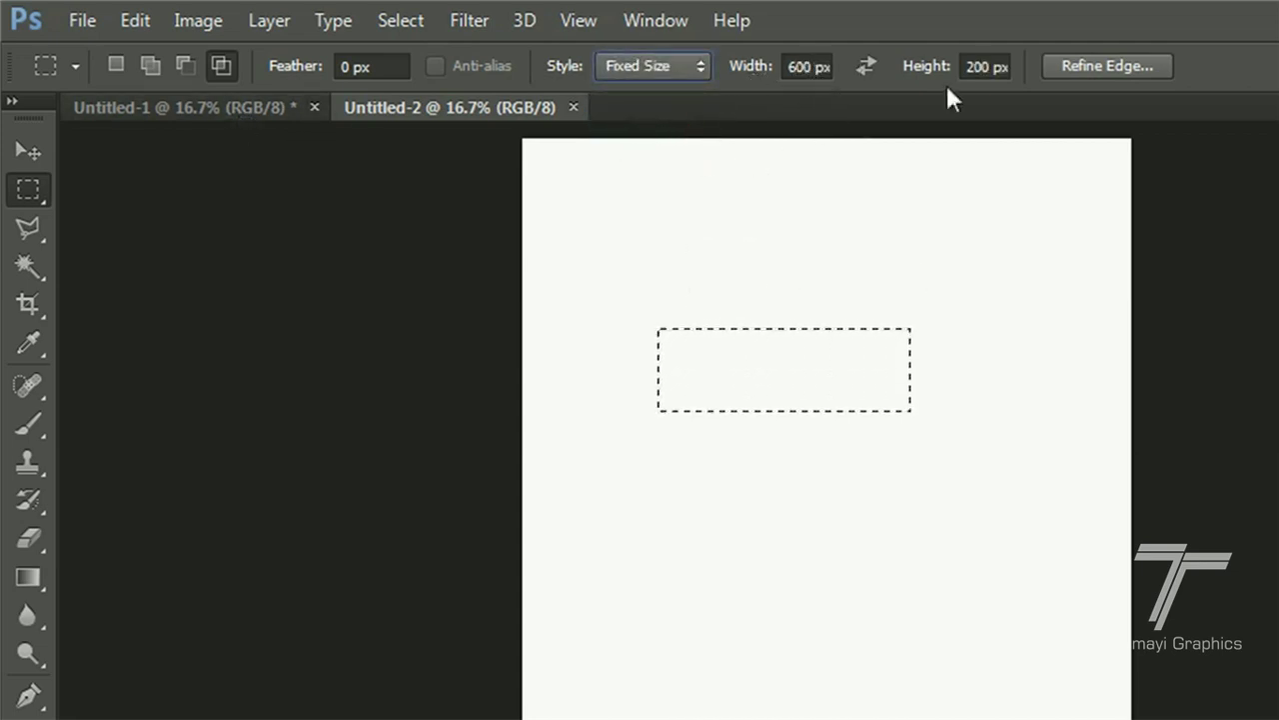
pyautogui.doubleClick(805, 67)
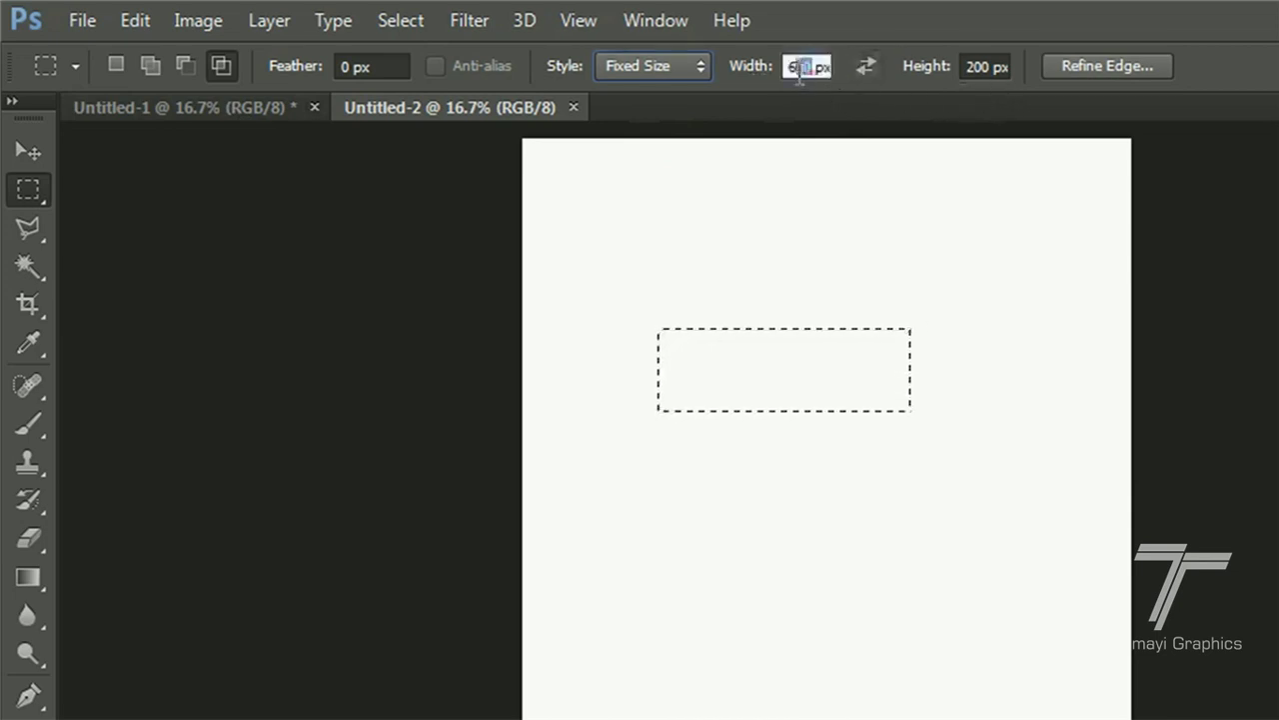
pyautogui.write('500')
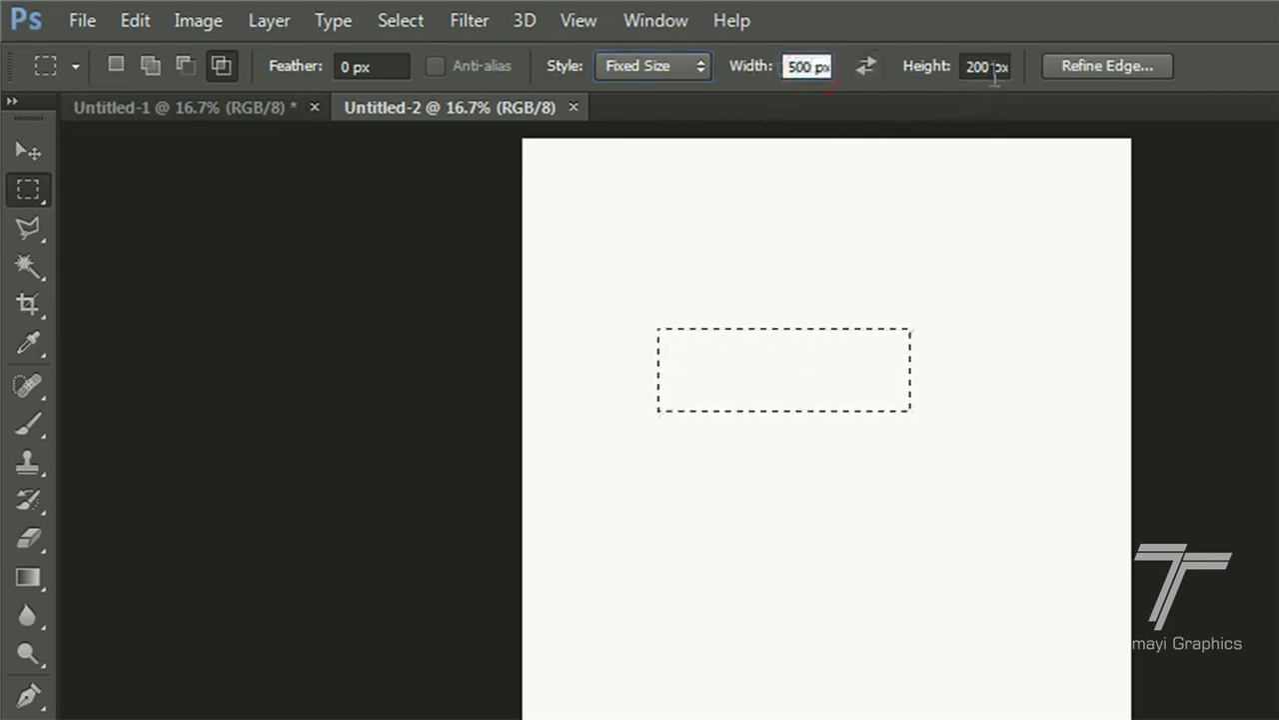
pyautogui.doubleClick(964, 70)
pyautogui.write('400')
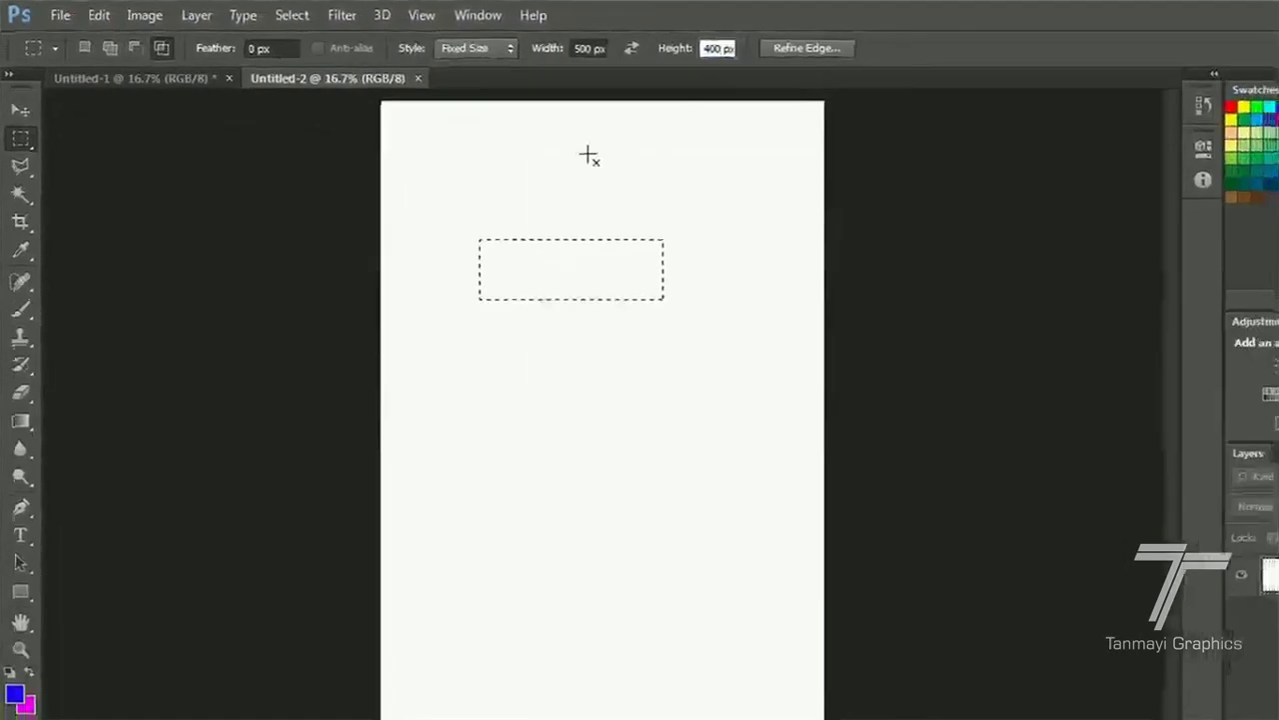
pyautogui.click(675, 420)
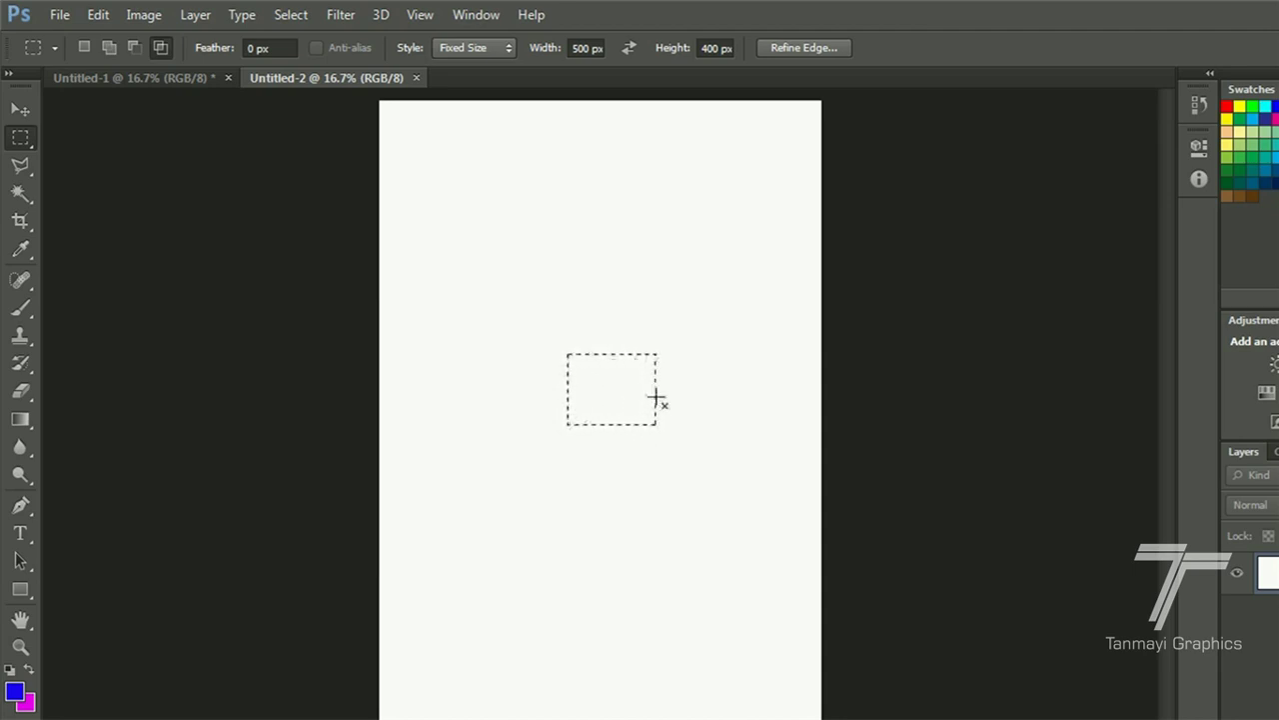
pyautogui.hotkey('ctrl', 'd')
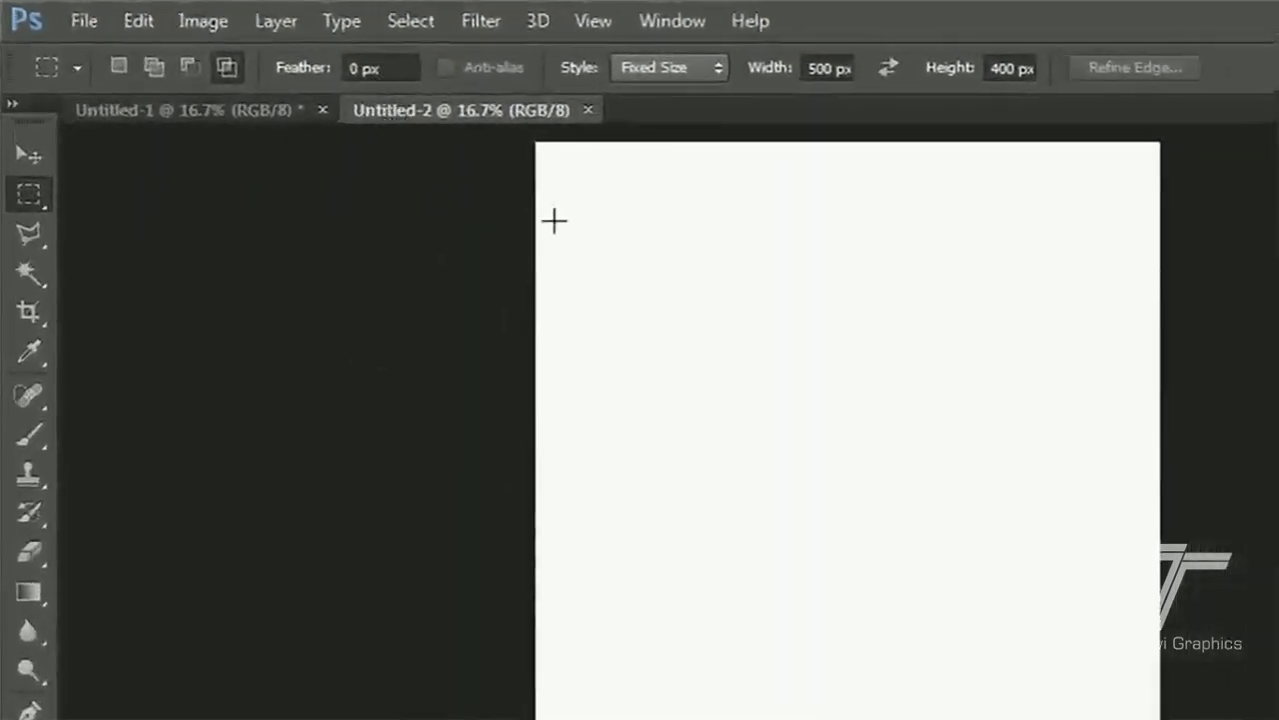
# - Draw a roughly square new selection on the upper canvas with the Rectangular Marquee in Normal style, and fill it with foreground blue
pyautogui.click(118, 67)
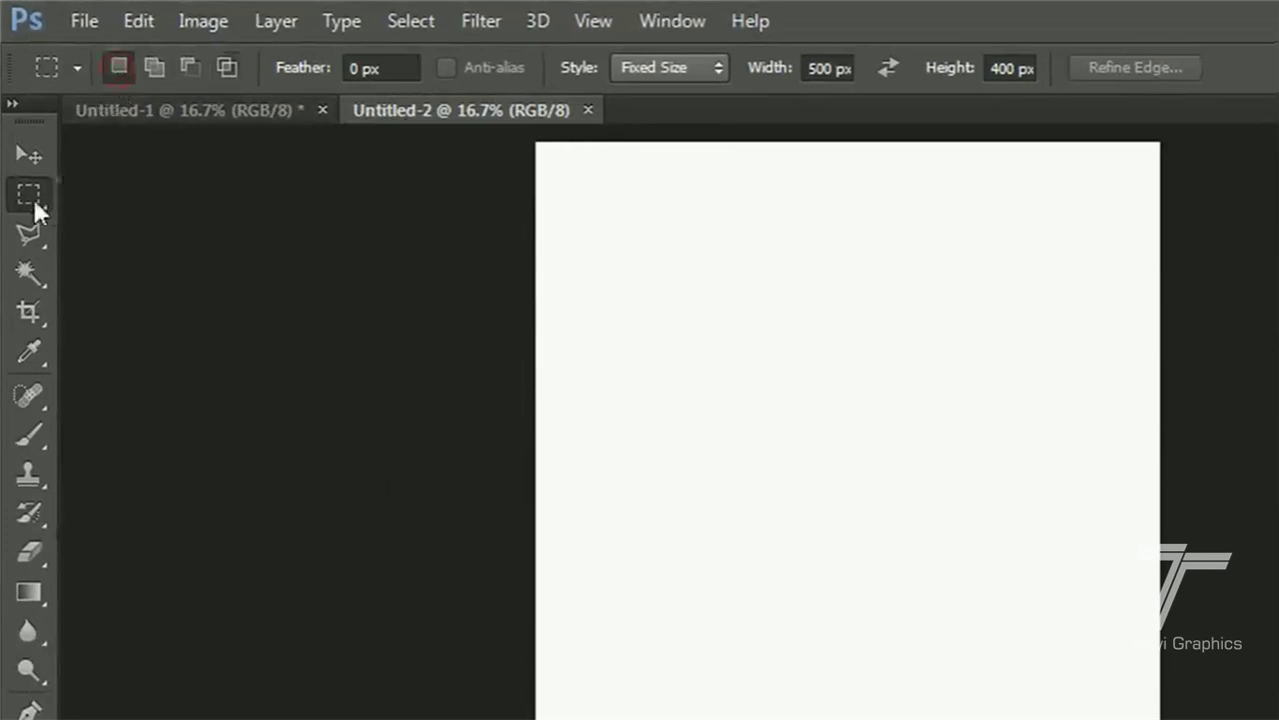
pyautogui.rightClick(34, 199)
pyautogui.click(110, 193)
pyautogui.moveTo(727, 323); pyautogui.dragTo(917, 523)
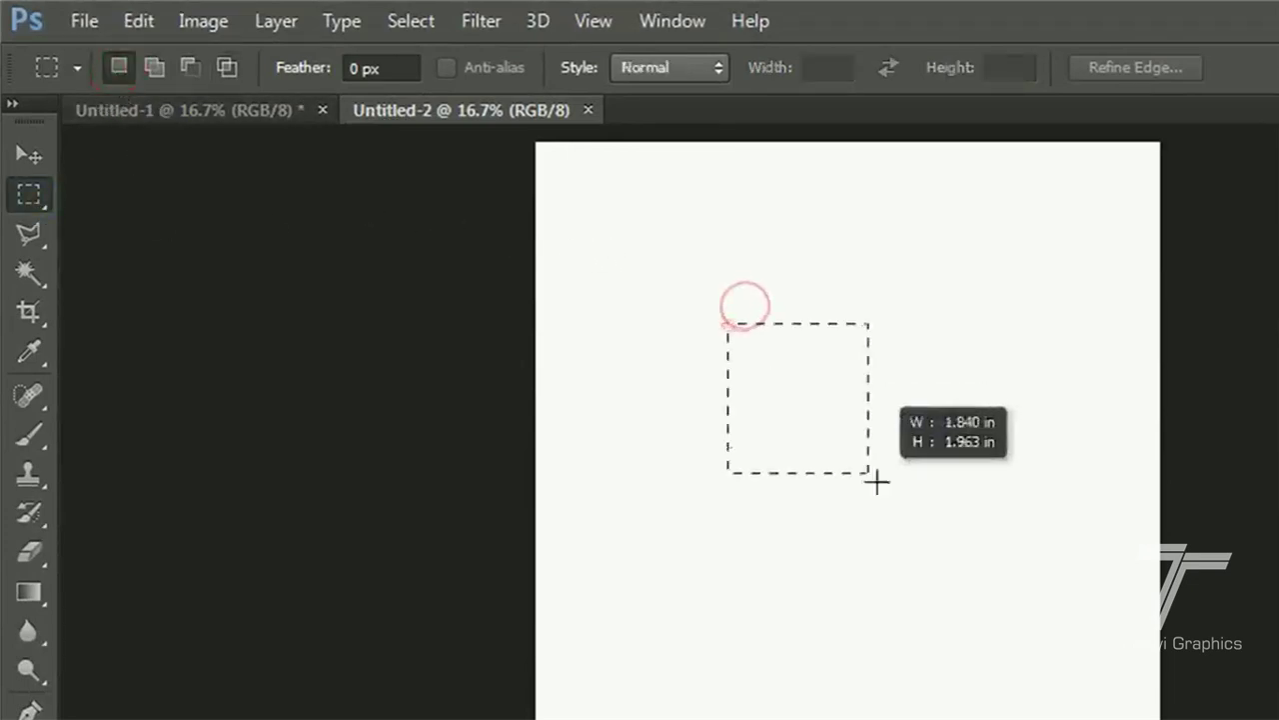
pyautogui.hotkey('alt', 'BackSpace')
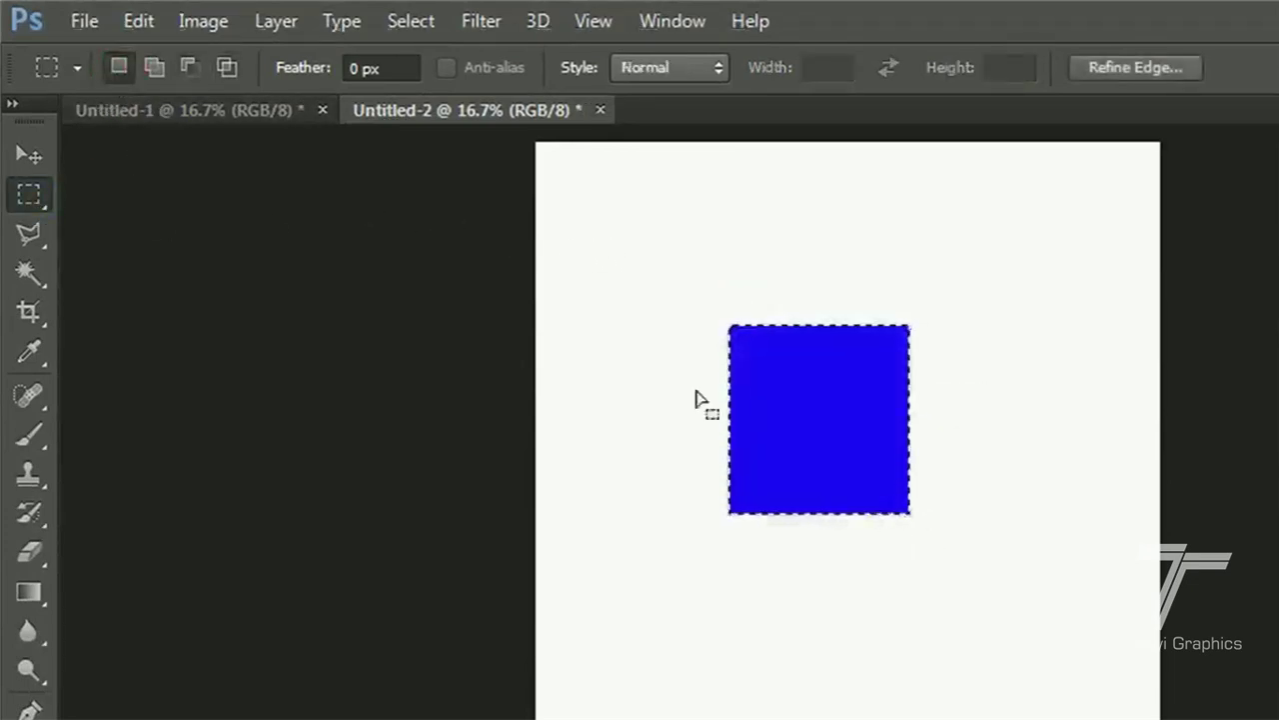
pyautogui.press('Return')
# - Set the feather to 20 px, draw a second squarish selection below and left of the blue square, fill it with blue, and deselect
pyautogui.click(400, 67)
pyautogui.click(280, 80)
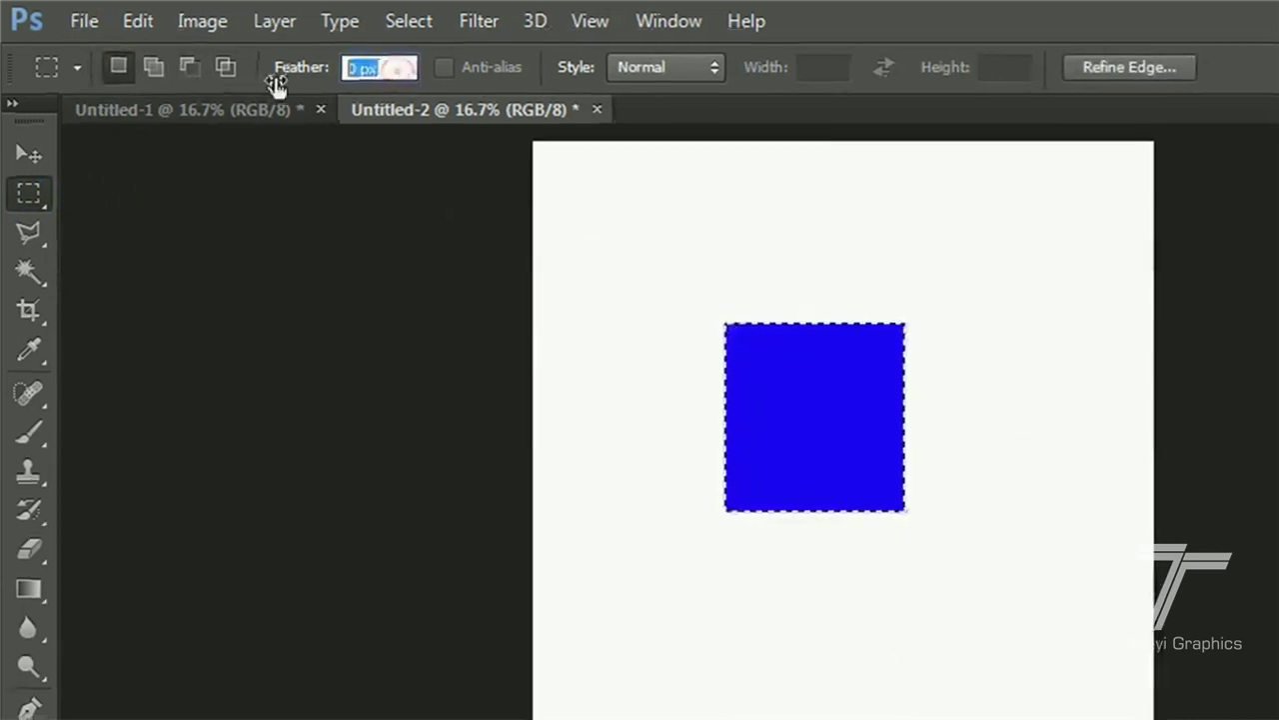
pyautogui.write('20')
pyautogui.press('Return')
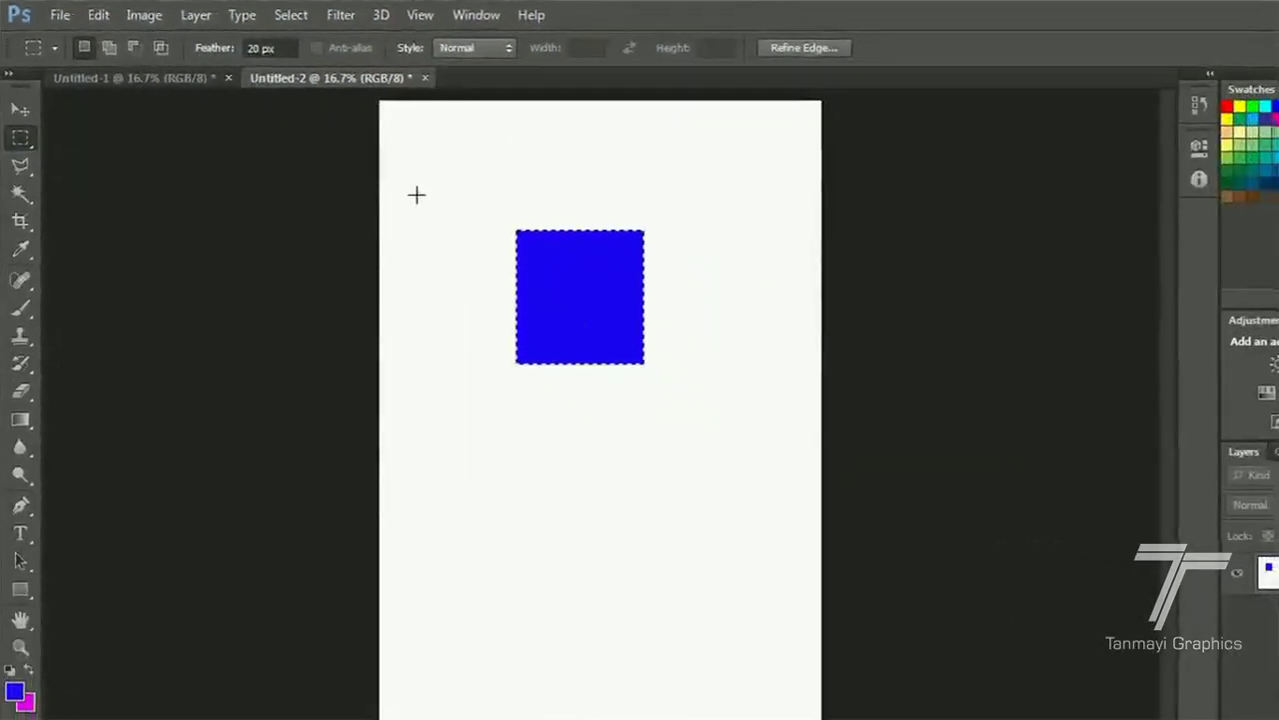
pyautogui.moveTo(447, 382); pyautogui.dragTo(571, 502)
pyautogui.hotkey('alt', 'BackSpace')
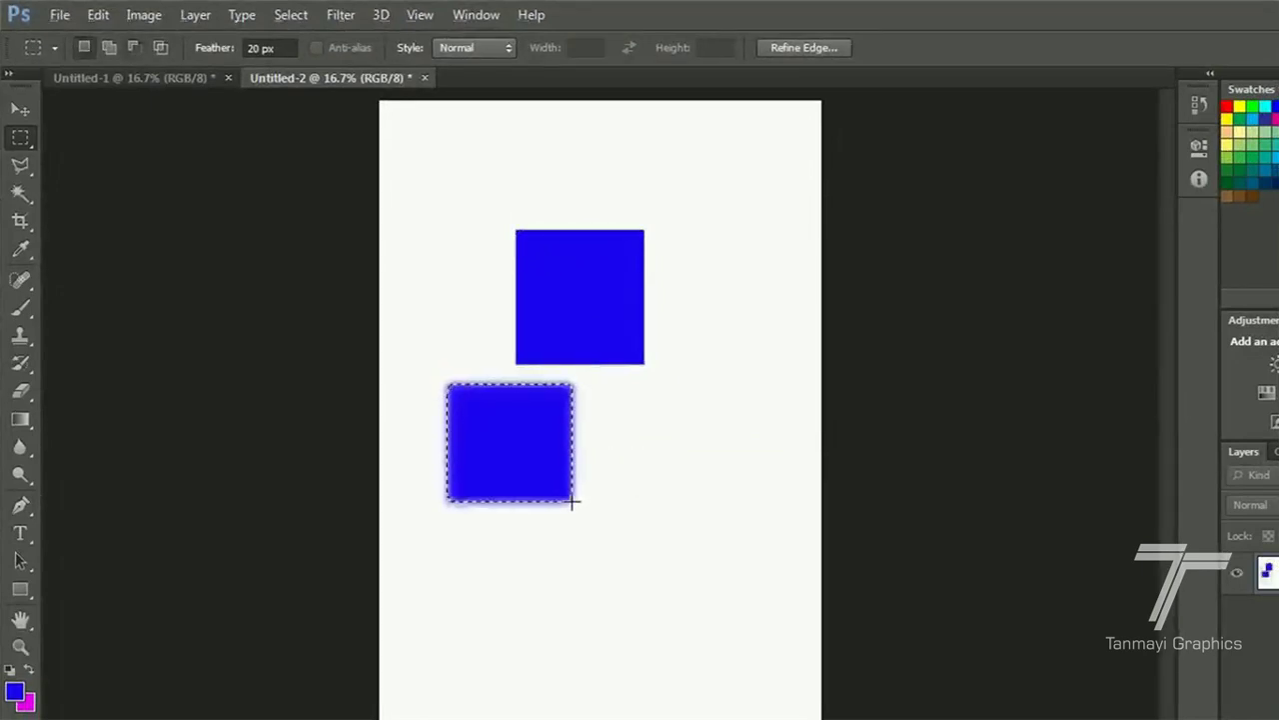
pyautogui.hotkey('ctrl', 'd')
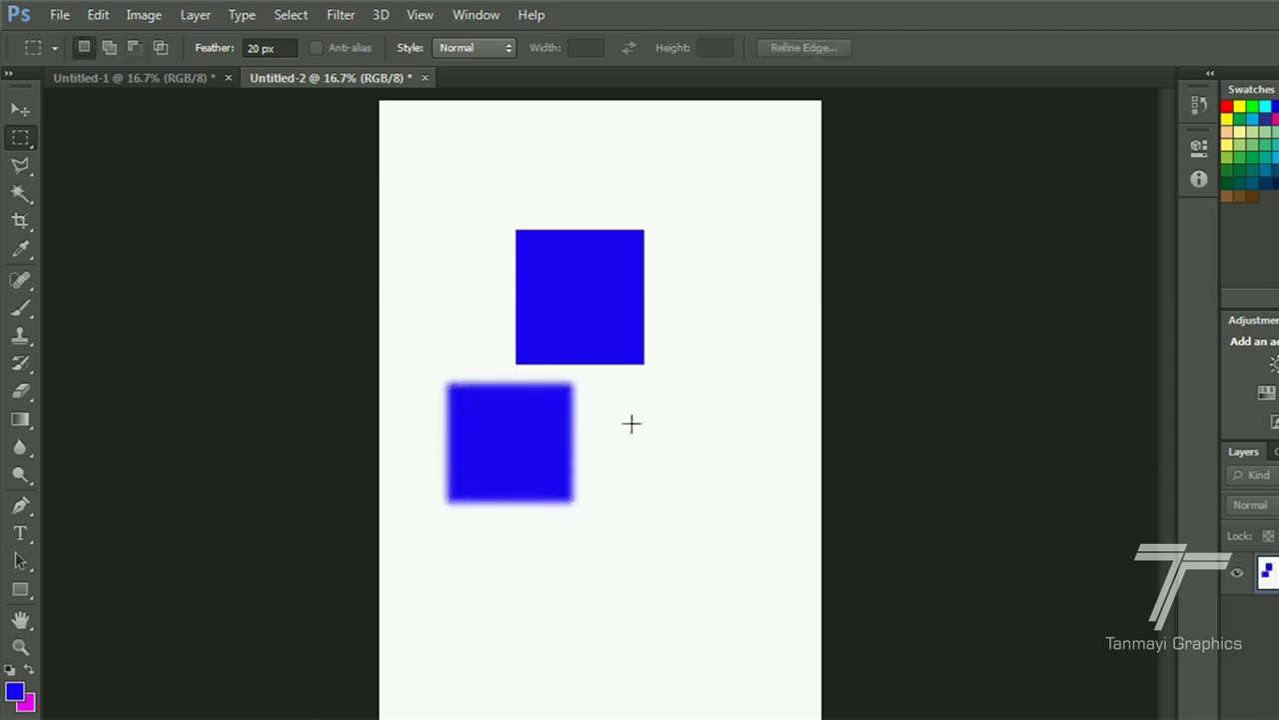
# - Set the feather to 60 px, draw a squarish selection right of the feathered blue square, fill it with foreground blue, and deselect
pyautogui.click(193, 51)
pyautogui.write('60')
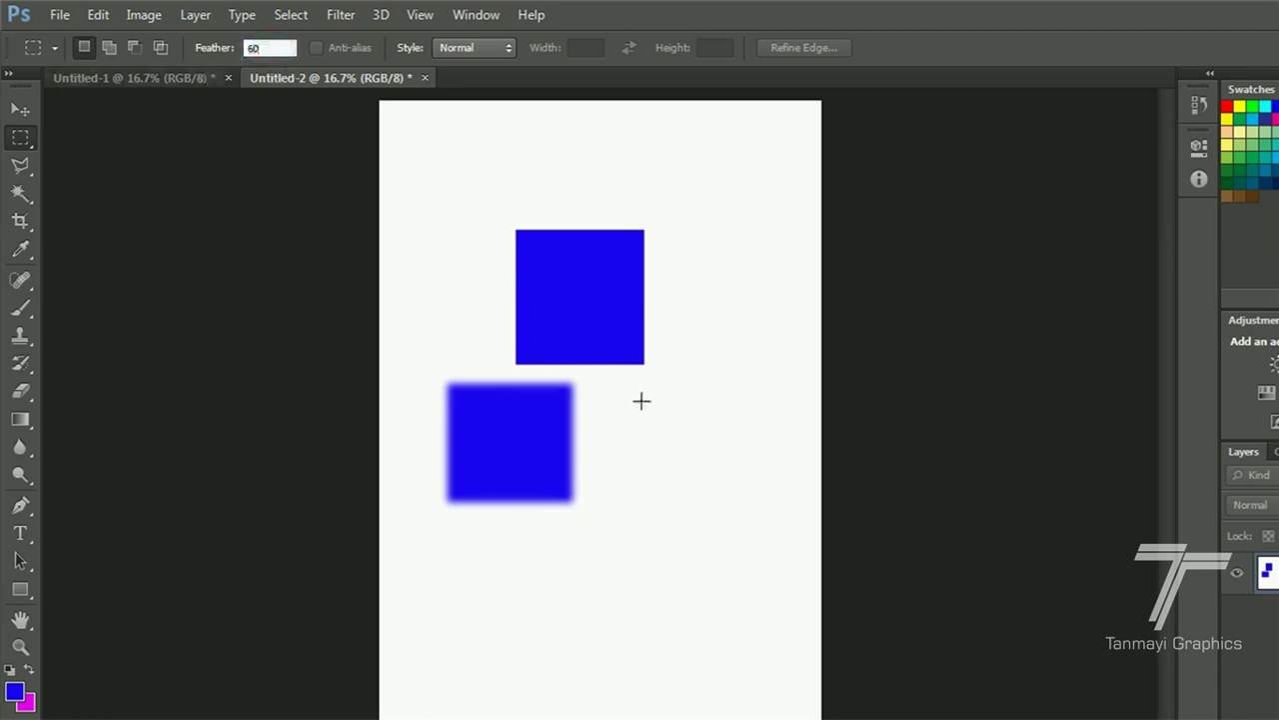
pyautogui.moveTo(642, 401); pyautogui.dragTo(758, 510)
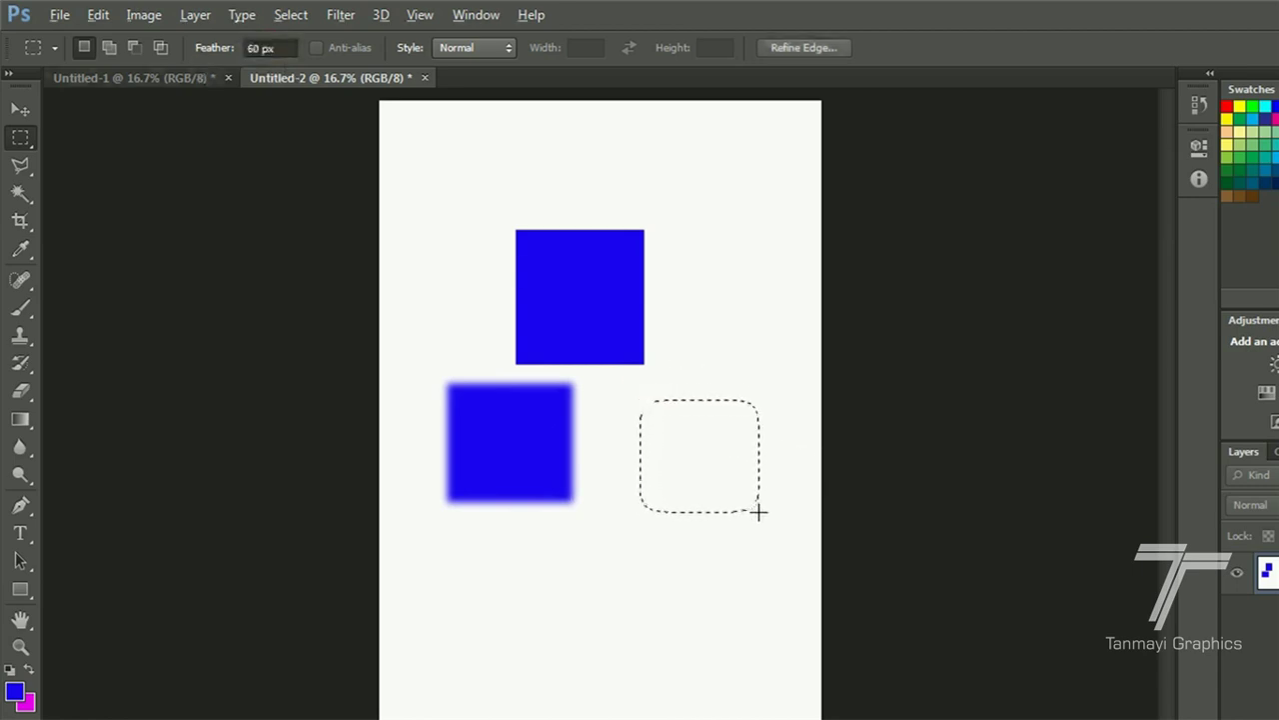
pyautogui.hotkey('alt', 'BackSpace')
pyautogui.hotkey('ctrl', 'd')
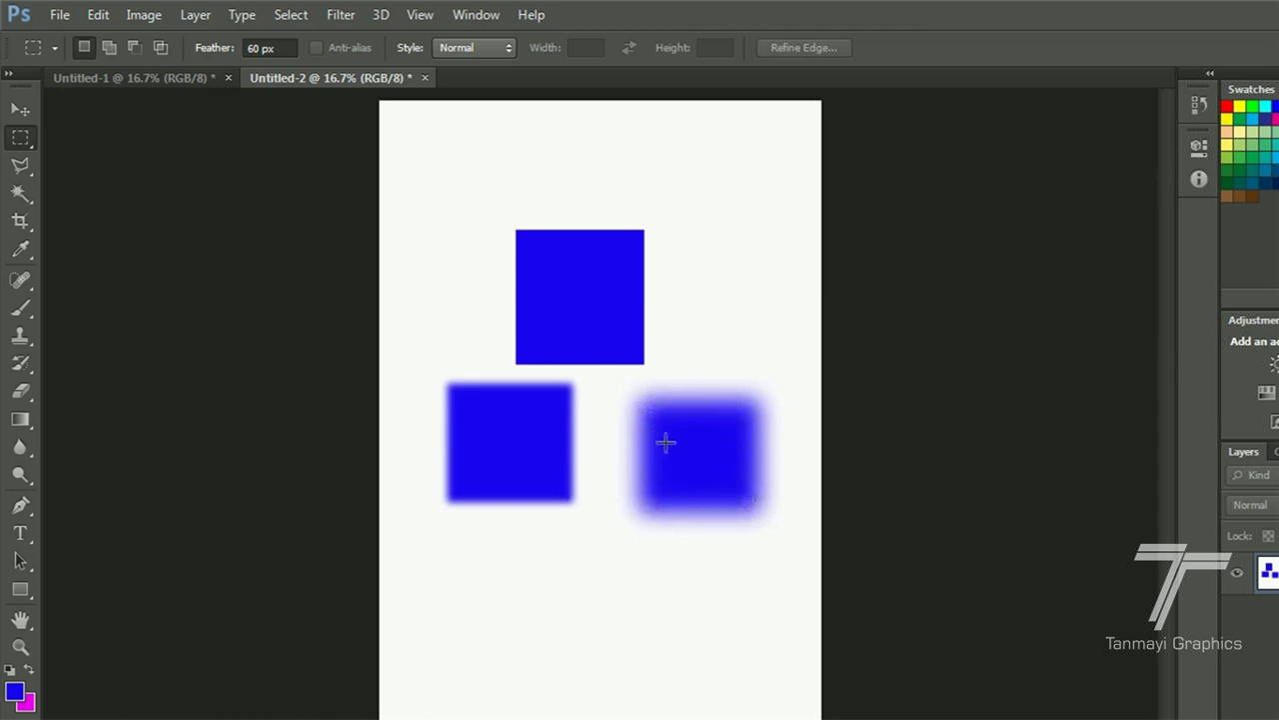
# - With the Elliptical Marquee and a 70 px feather, draw a near-circular selection below the squares, fill it with background magenta, and deselect
pyautogui.rightClick(16, 140)
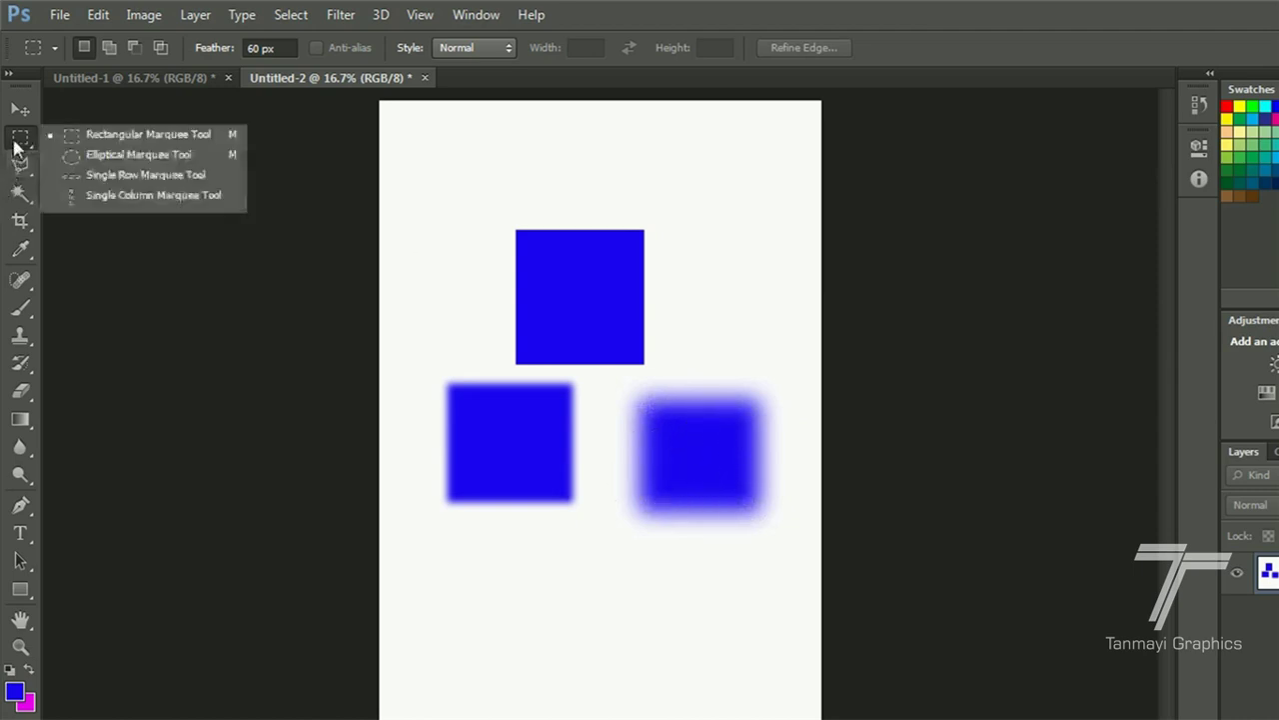
pyautogui.click(77, 153)
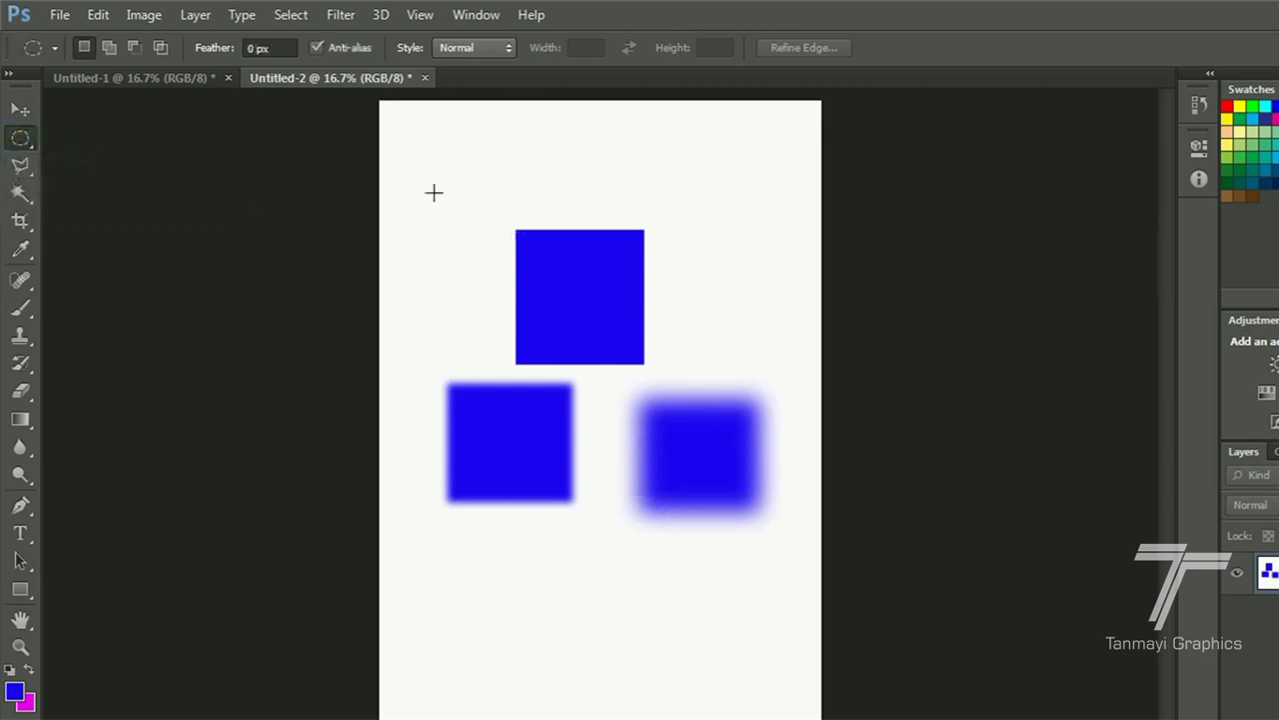
pyautogui.click(286, 46)
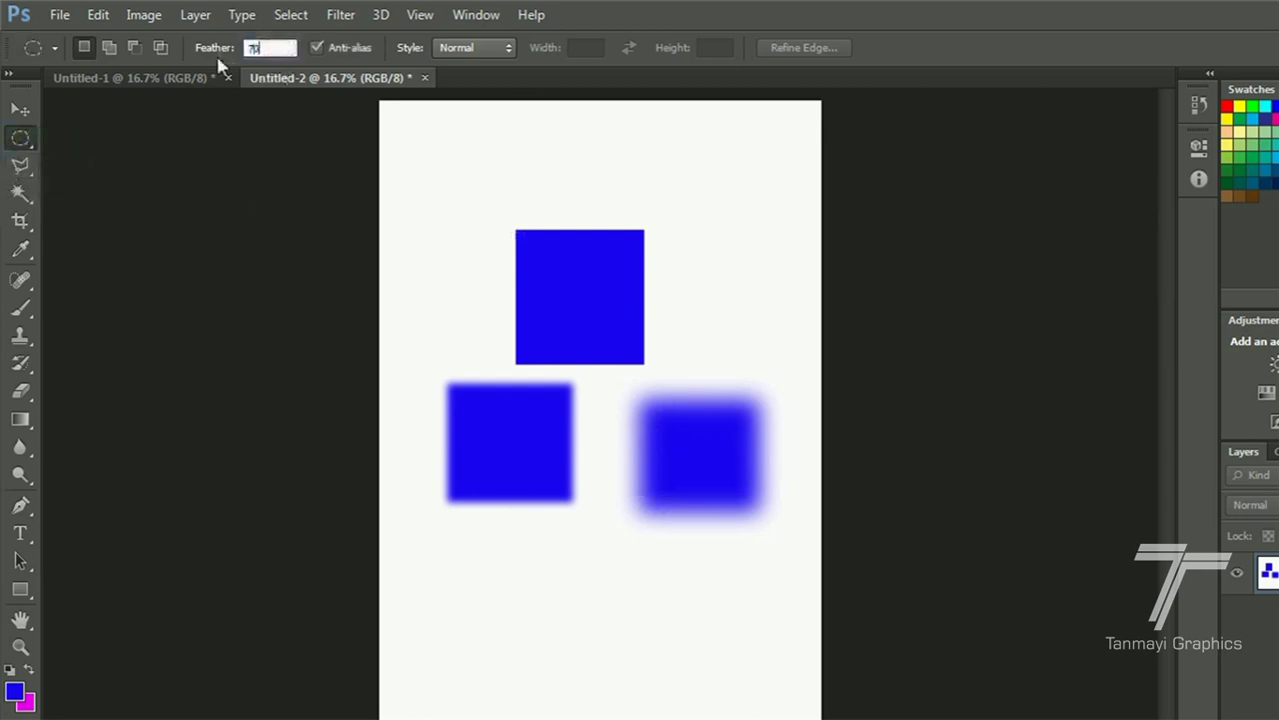
pyautogui.write('70')
pyautogui.moveTo(502, 546); pyautogui.dragTo(611, 645)
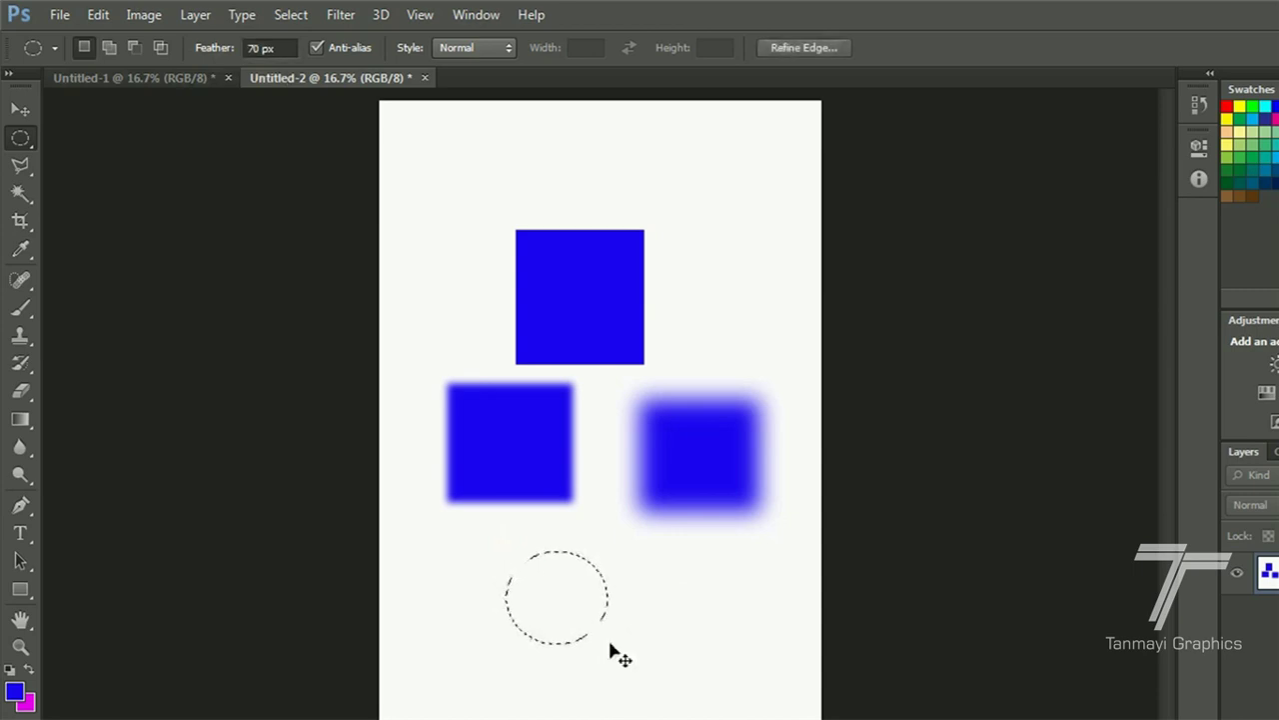
pyautogui.hotkey('ctrl', 'BackSpace')
pyautogui.hotkey('ctrl', 'd')
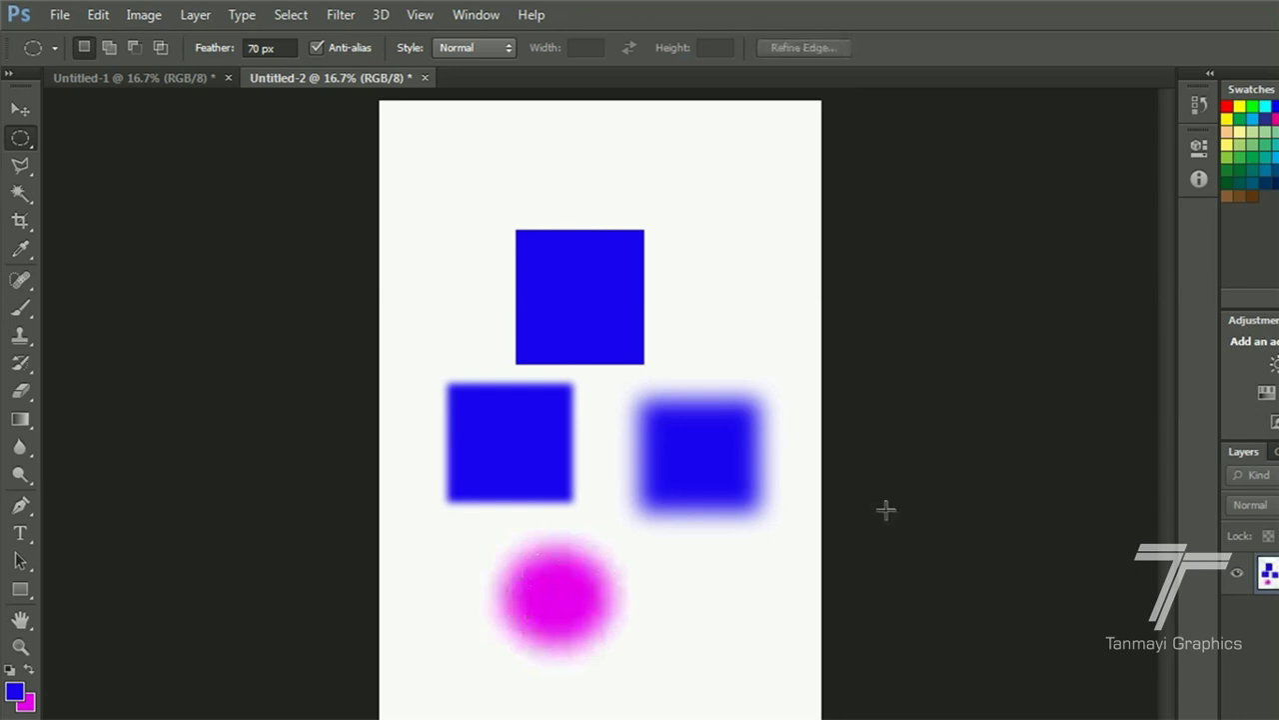
# - Create a new blank A4 document, 210 × 297 mm at 300 pixels/inch, in RGB with a white background
pyautogui.click(55, 16)
pyautogui.click(55, 34)
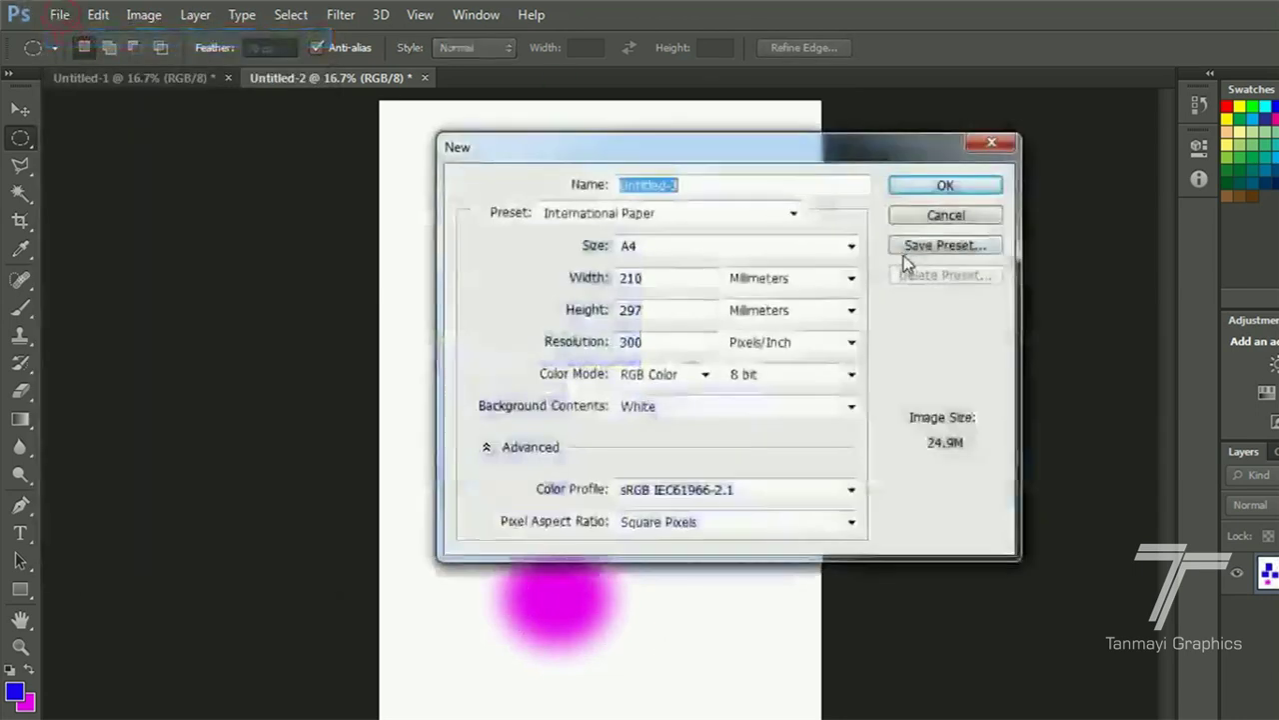
pyautogui.click(940, 186)
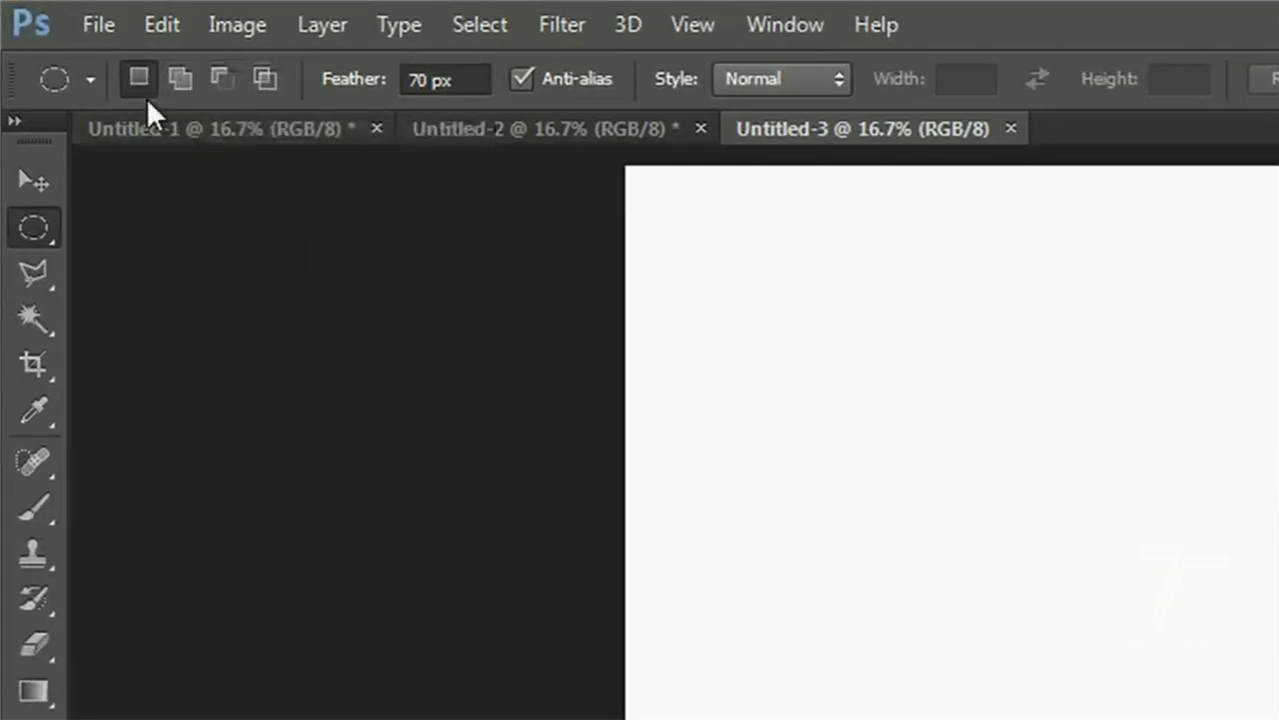
# - Draw a small rectangular marquee selection at the canvas's upper left in New selection mode, and move it downward
pyautogui.rightClick(50, 228)
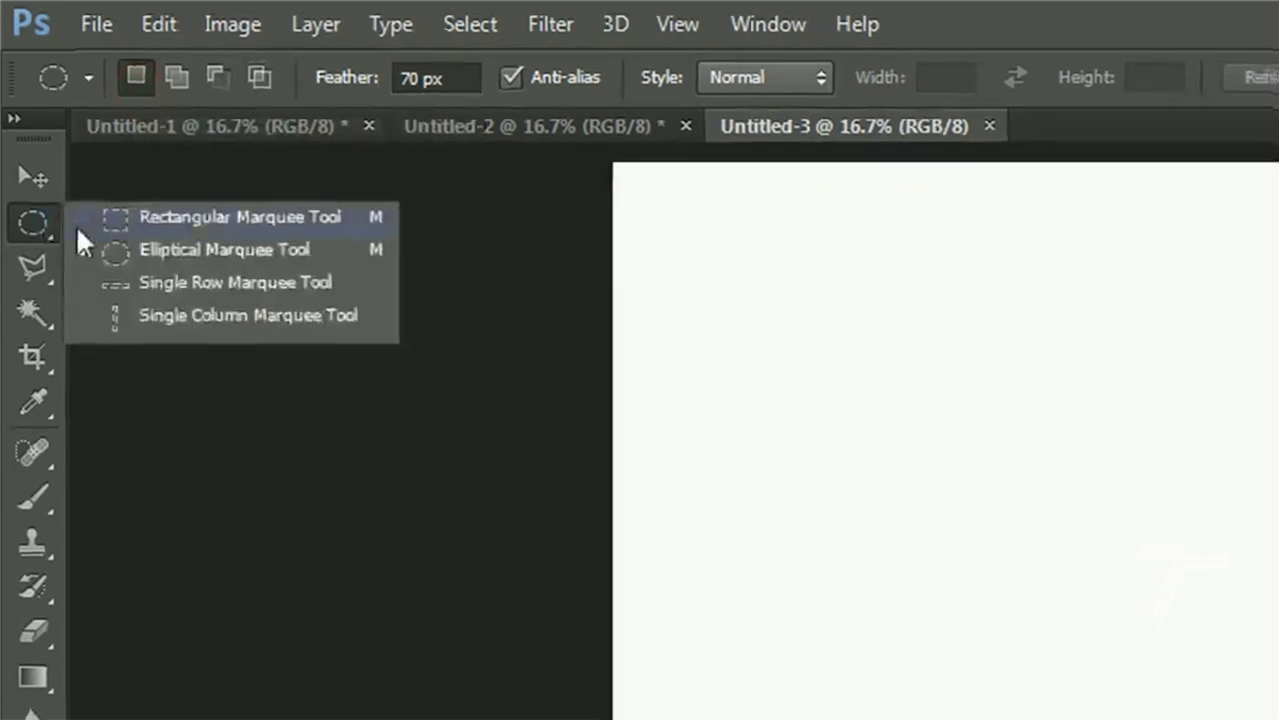
pyautogui.click(110, 214)
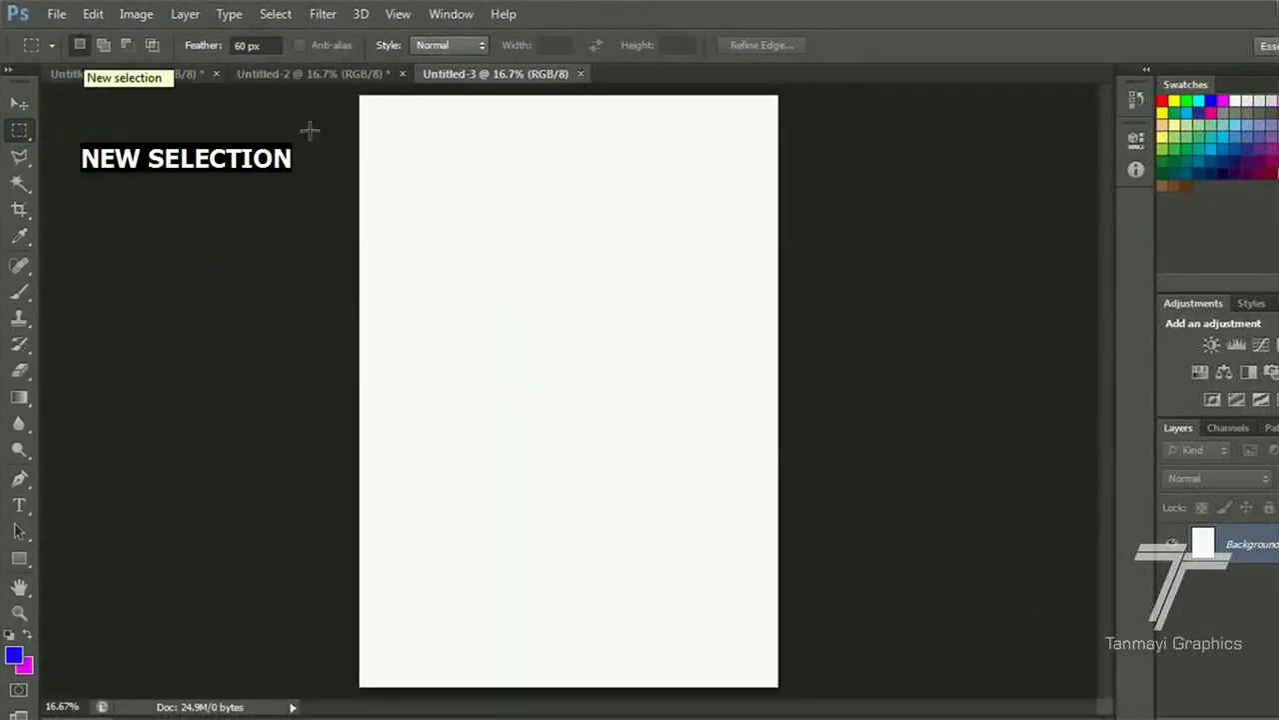
pyautogui.moveTo(396, 146); pyautogui.dragTo(501, 228)
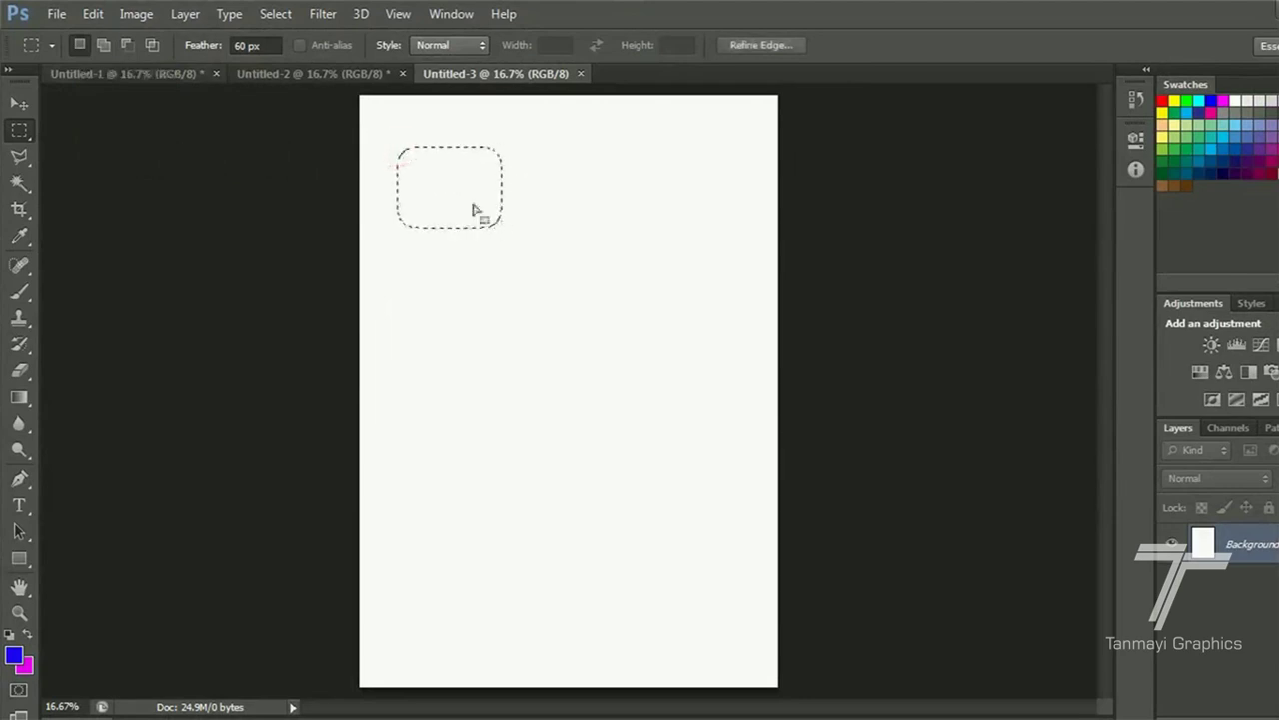
pyautogui.moveTo(445, 189); pyautogui.dragTo(477, 304)
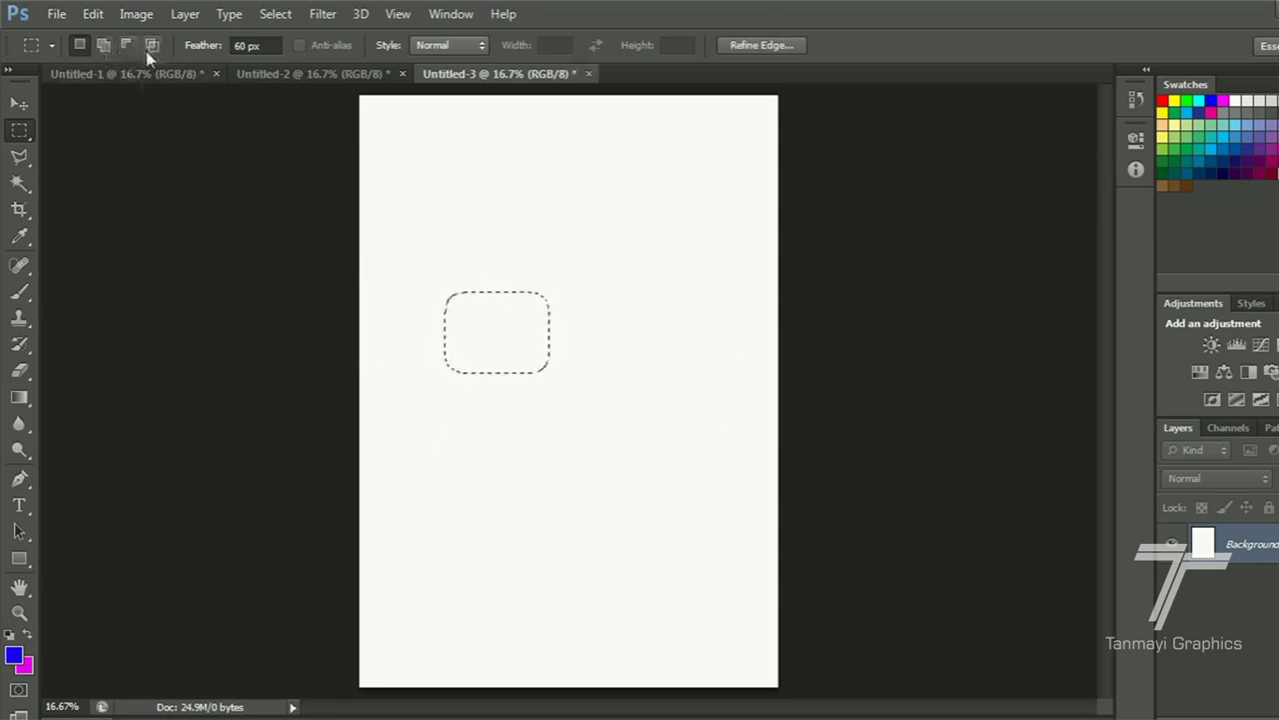
# - Set the feather to 0 px and draw four successive rectangular new selections, ending with a tall one at the canvas centre
pyautogui.click(258, 45)
pyautogui.write('0')
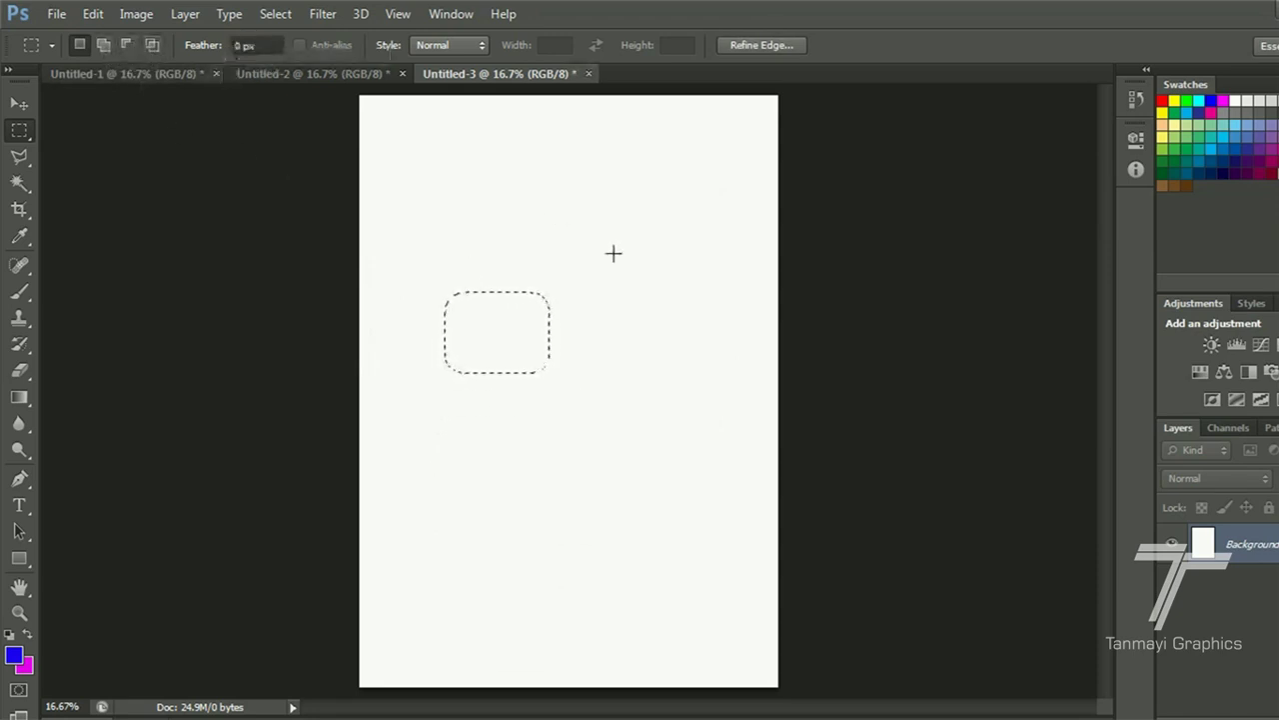
pyautogui.moveTo(521, 165); pyautogui.dragTo(645, 263)
pyautogui.moveTo(453, 272); pyautogui.dragTo(575, 401)
pyautogui.moveTo(583, 182); pyautogui.dragTo(720, 308)
pyautogui.moveTo(505, 321); pyautogui.dragTo(617, 485)
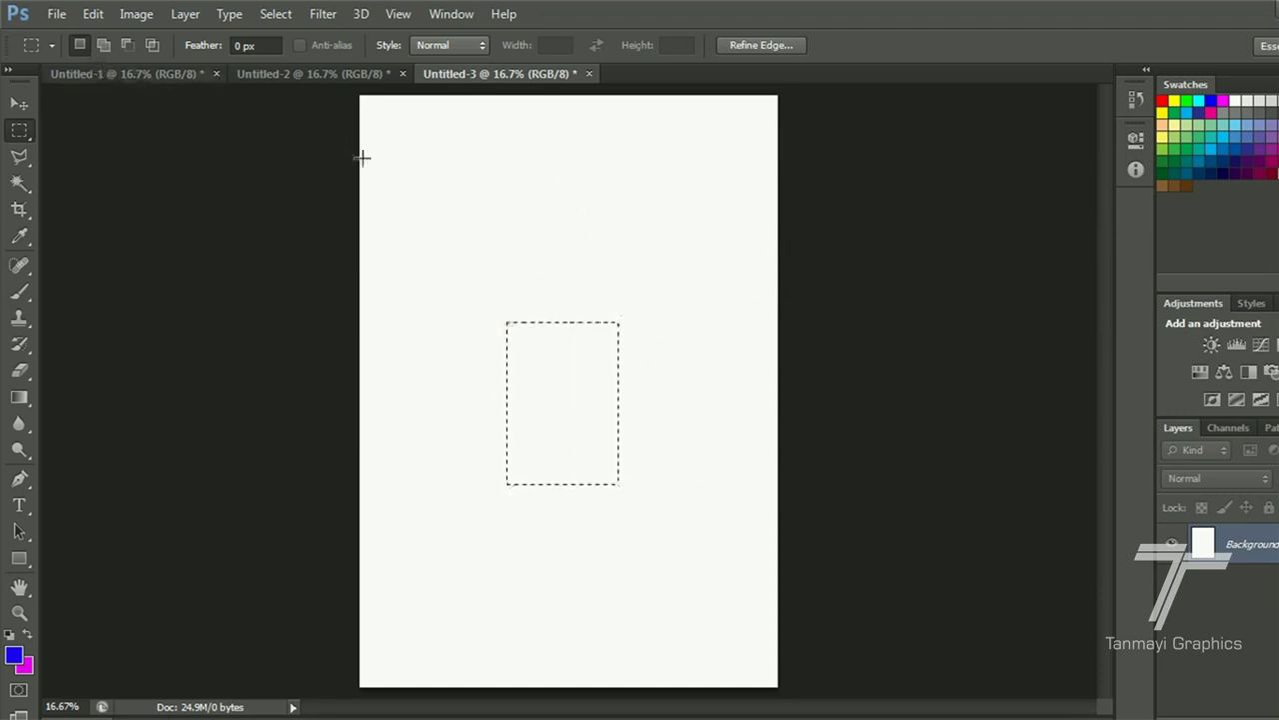
# - In Add to selection mode, add a rectangle above the current one, a wide bridging rectangle, and further overlapping and separate rectangles around them
pyautogui.click(104, 45)
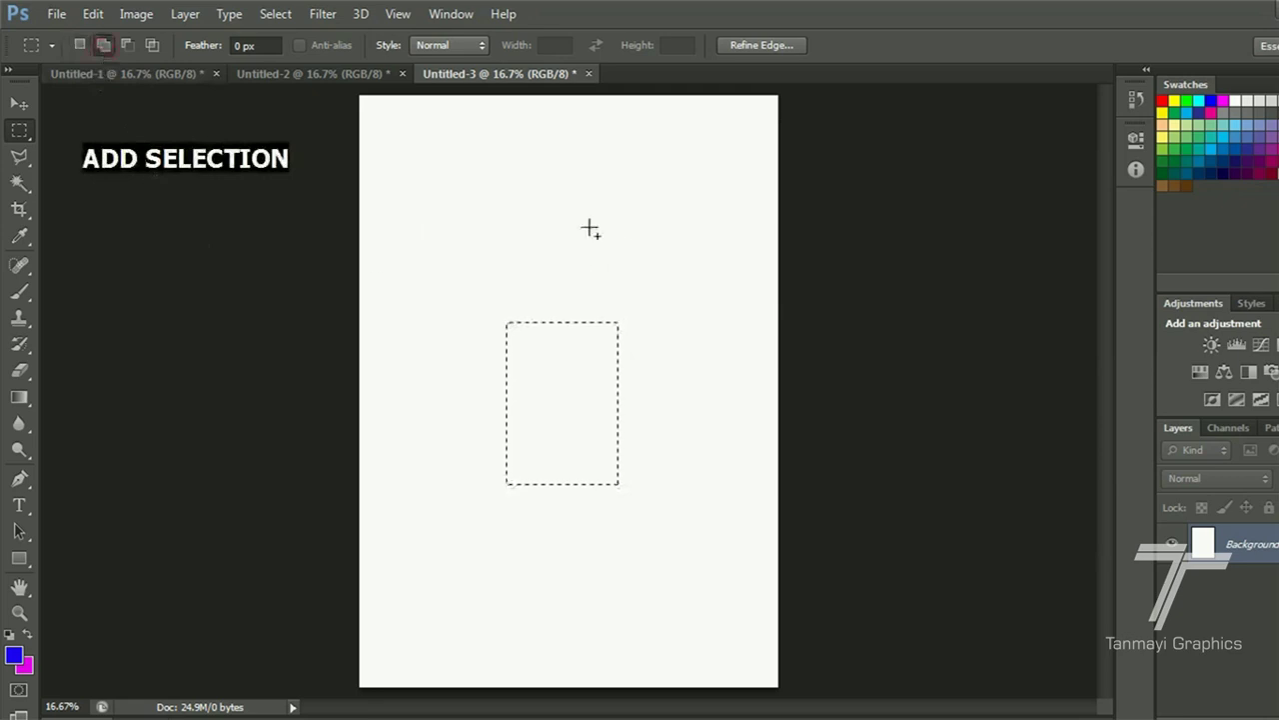
pyautogui.moveTo(501, 168); pyautogui.dragTo(644, 292)
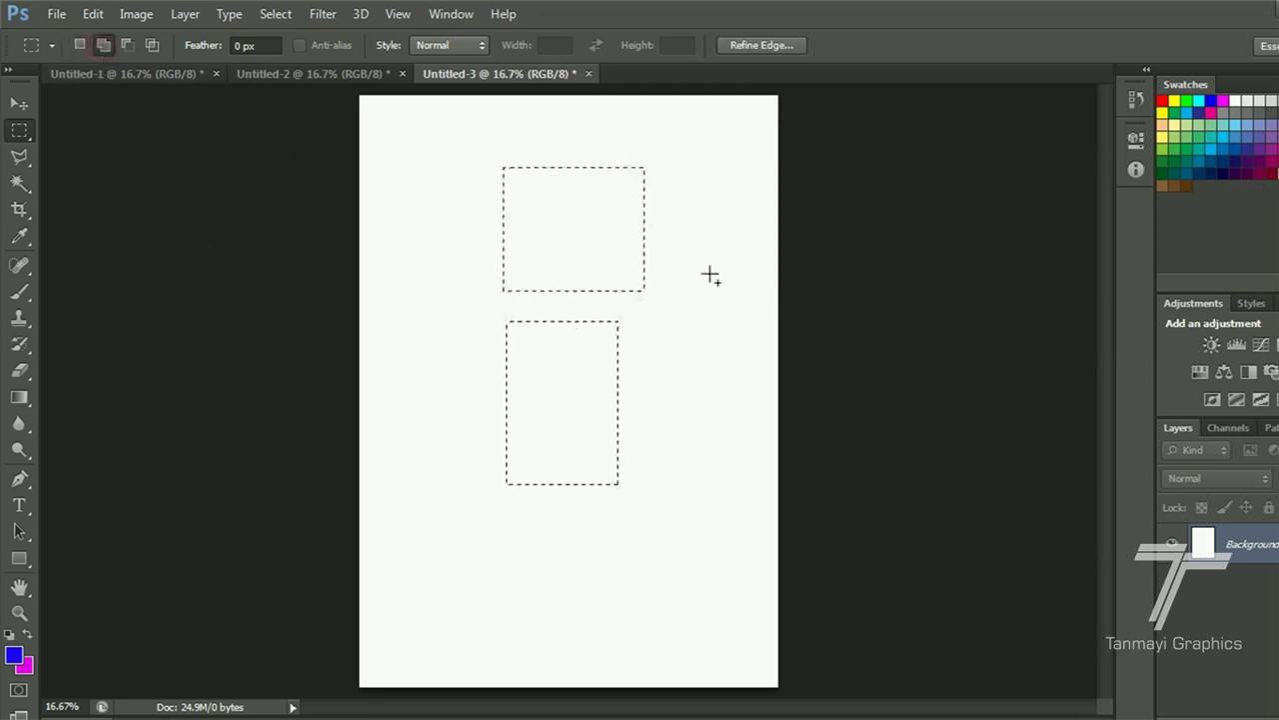
pyautogui.moveTo(704, 255); pyautogui.dragTo(467, 345)
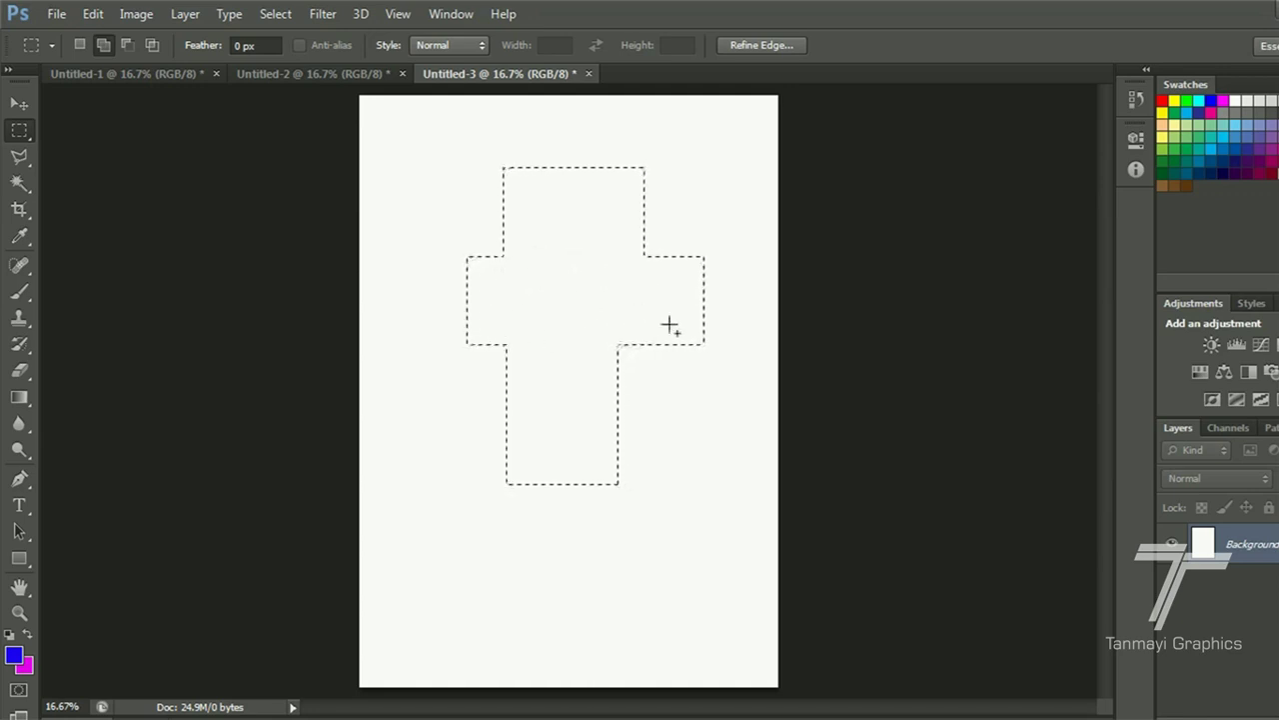
pyautogui.moveTo(682, 481); pyautogui.dragTo(588, 318)
pyautogui.moveTo(532, 139); pyautogui.dragTo(650, 200)
pyautogui.moveTo(416, 192); pyautogui.dragTo(529, 270)
pyautogui.moveTo(395, 376); pyautogui.dragTo(477, 462)
pyautogui.moveTo(422, 500); pyautogui.dragTo(490, 462)
# - In Subtract from selection mode, cut rectangular pieces from the combined selection's upper-left edge and along its right side
pyautogui.click(127, 46)
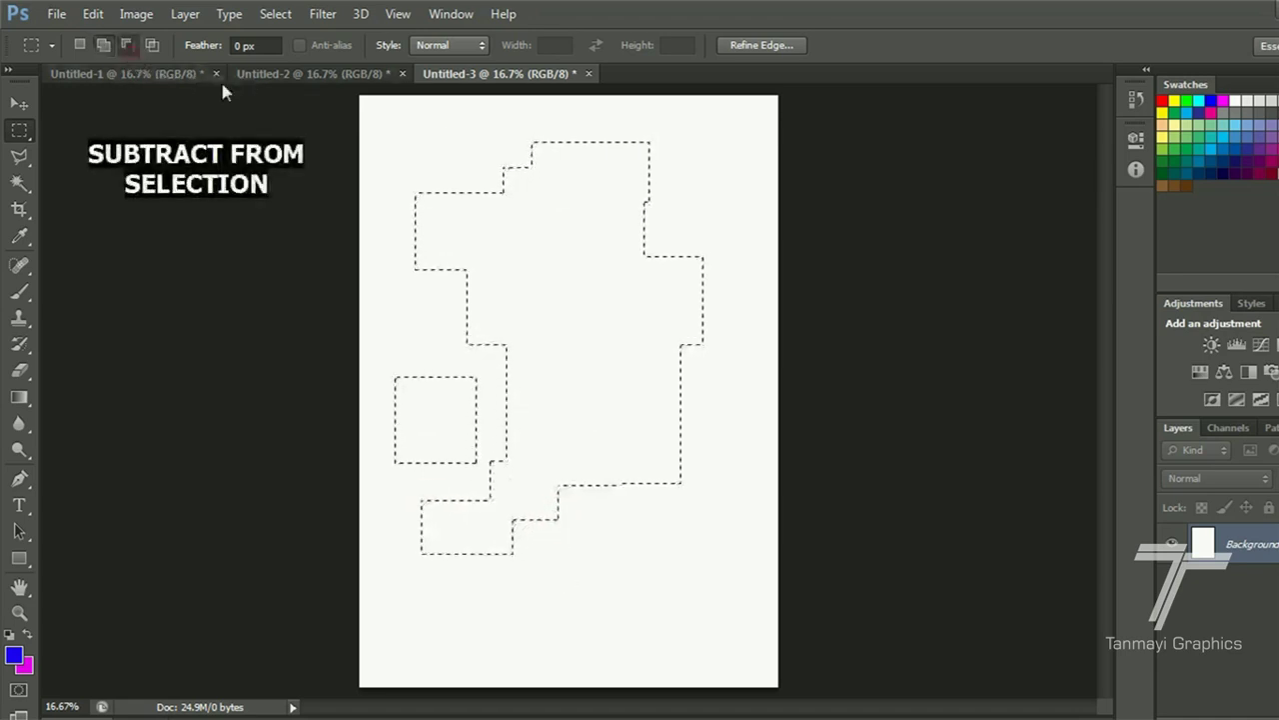
pyautogui.moveTo(426, 131); pyautogui.dragTo(491, 219)
pyautogui.moveTo(671, 228); pyautogui.dragTo(730, 437)
pyautogui.moveTo(690, 490); pyautogui.dragTo(633, 383)
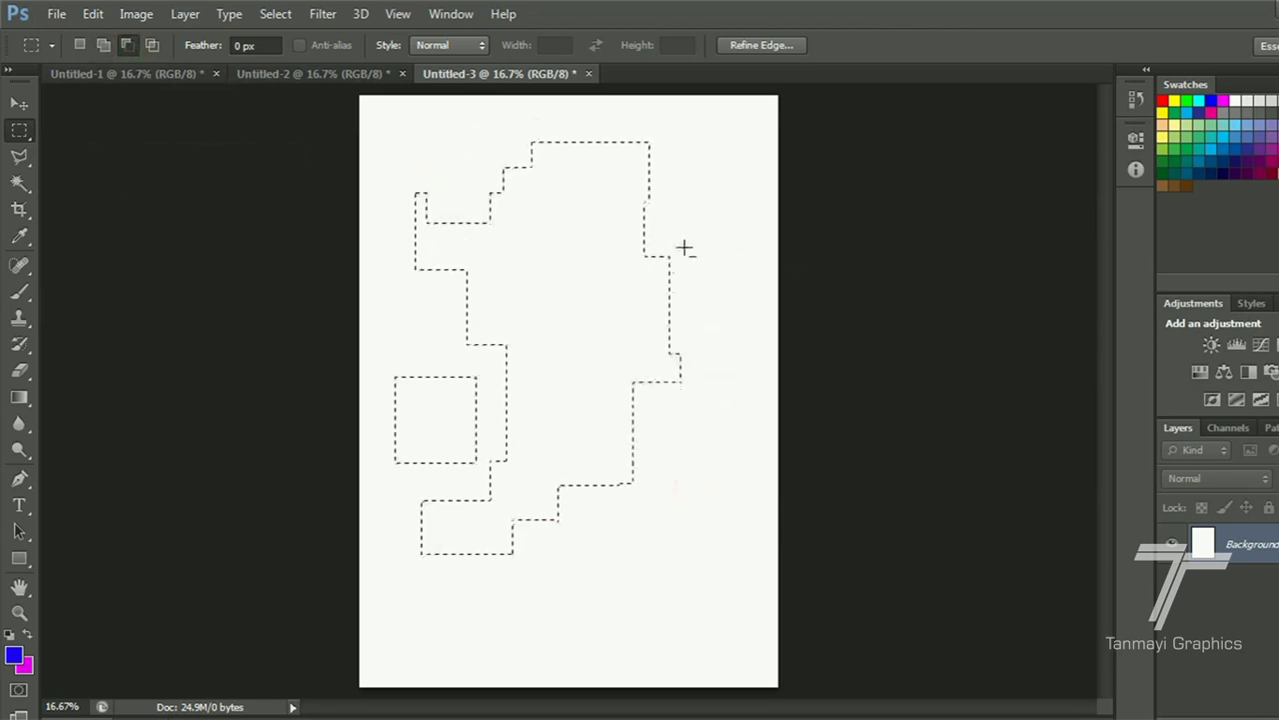
pyautogui.moveTo(688, 230); pyautogui.dragTo(649, 405)
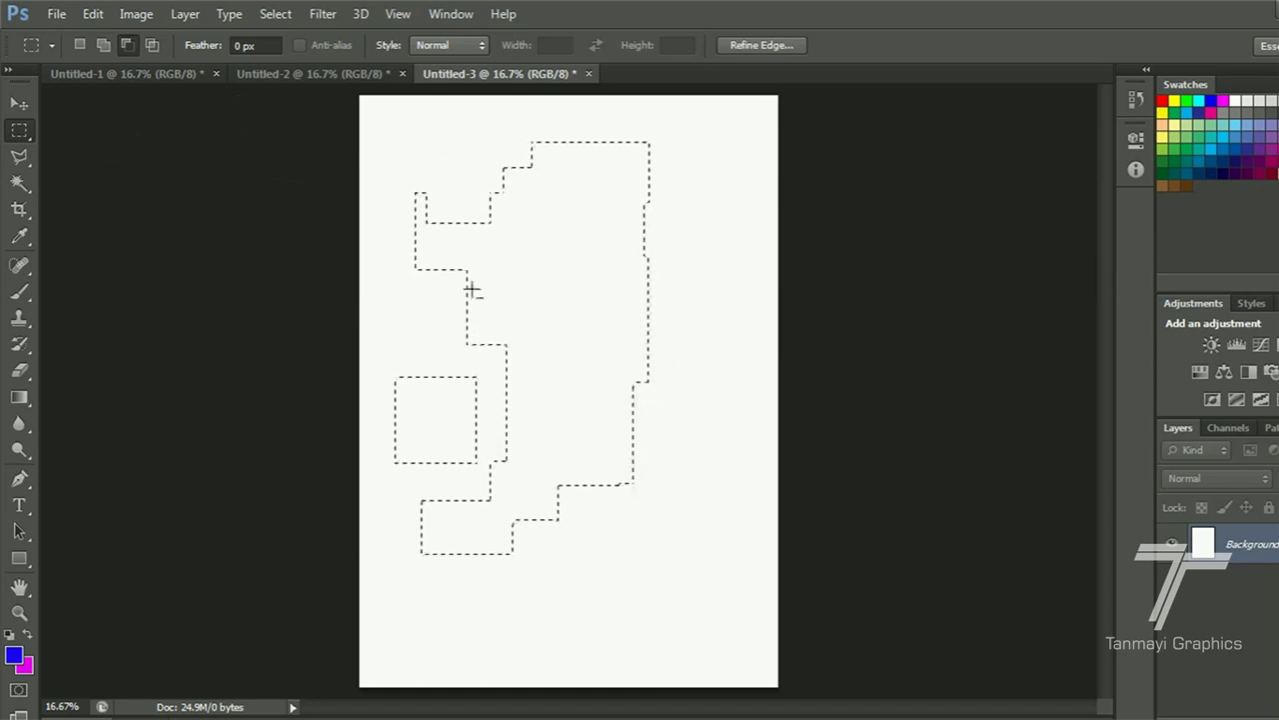
# - Intersect the selection with a rectangle covering part of the separate lower-left square and the middle of the main shape
pyautogui.click(151, 45)
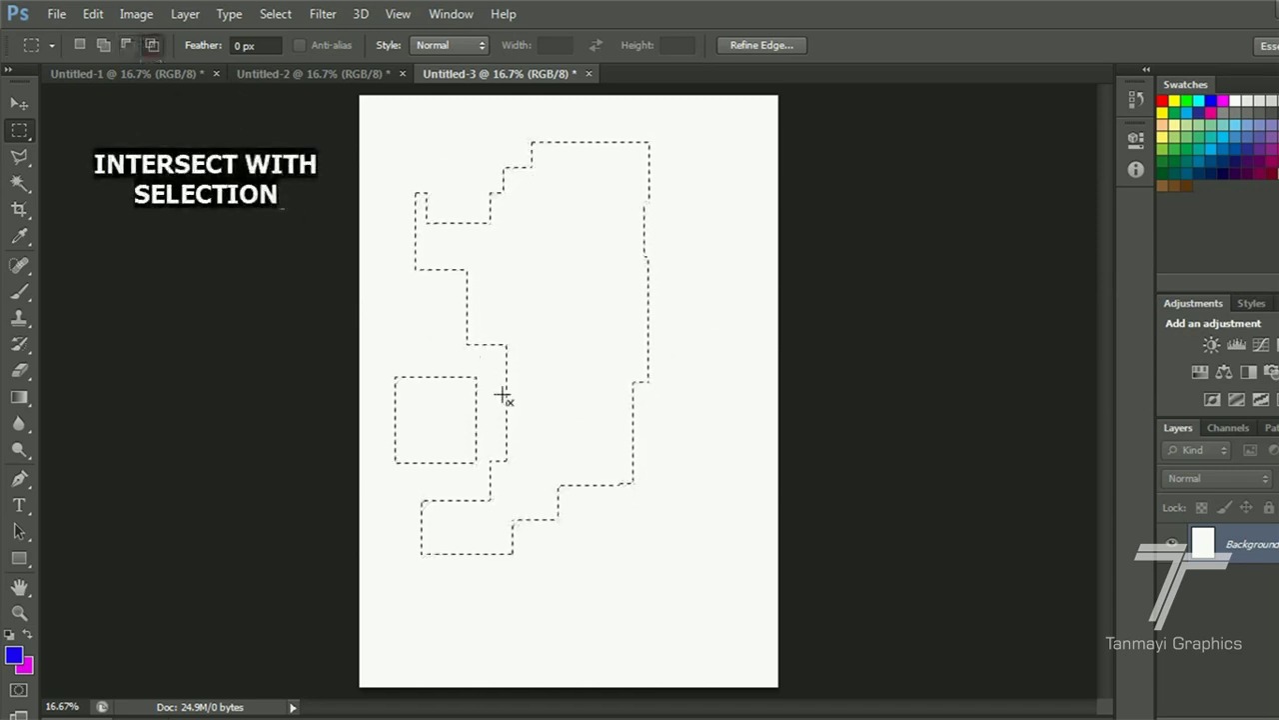
pyautogui.moveTo(408, 297); pyautogui.dragTo(598, 448)
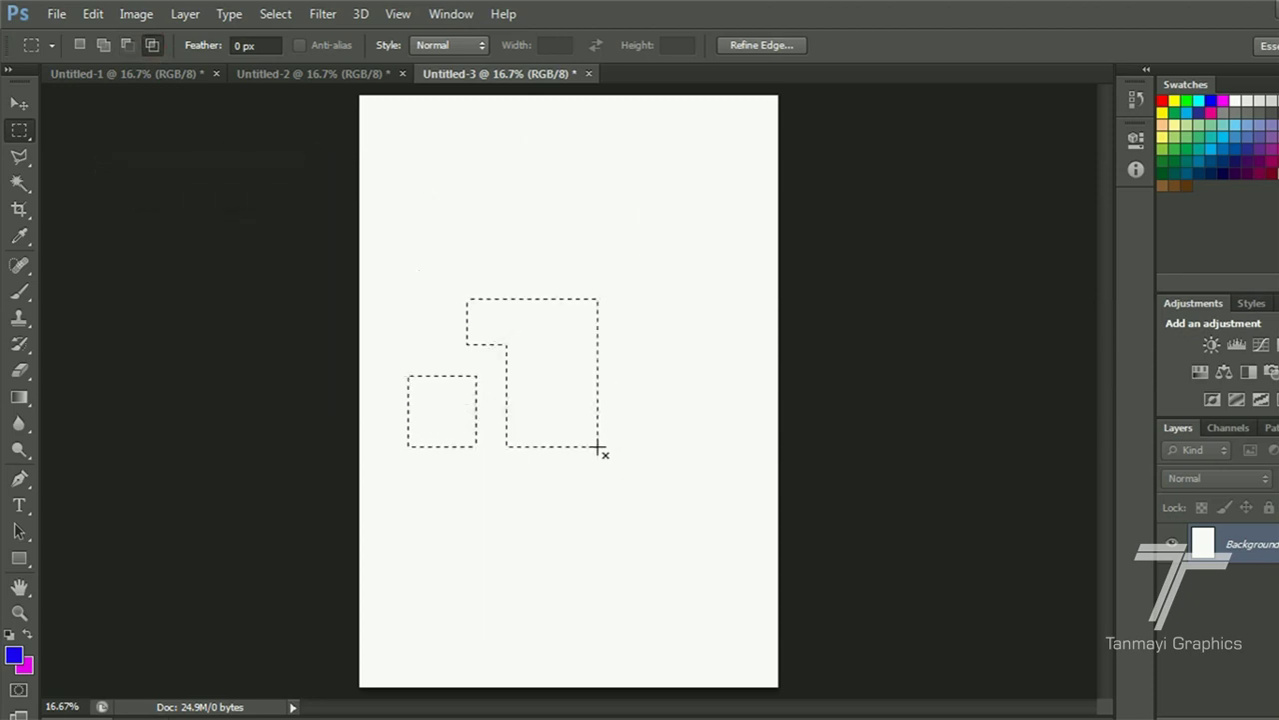